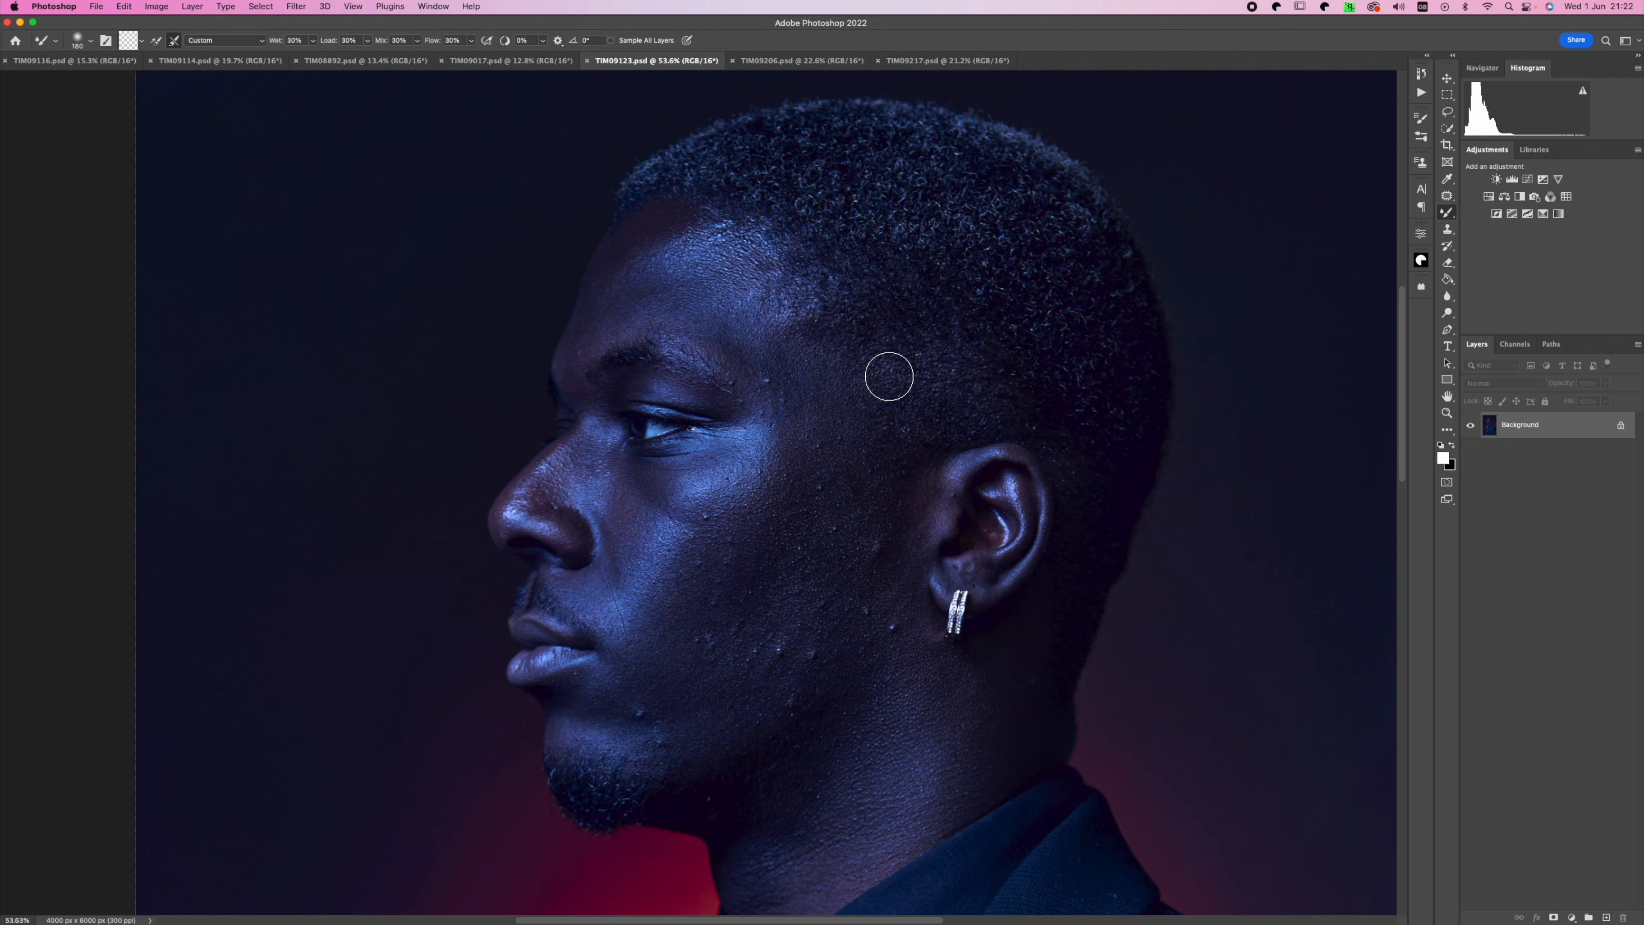
Examine the skin texture and blemishes across the face in the side-profile portrait.
{"action": "scroll", "coordinate": [889, 376], "scroll_direction": "up", "scroll_amount": 5}
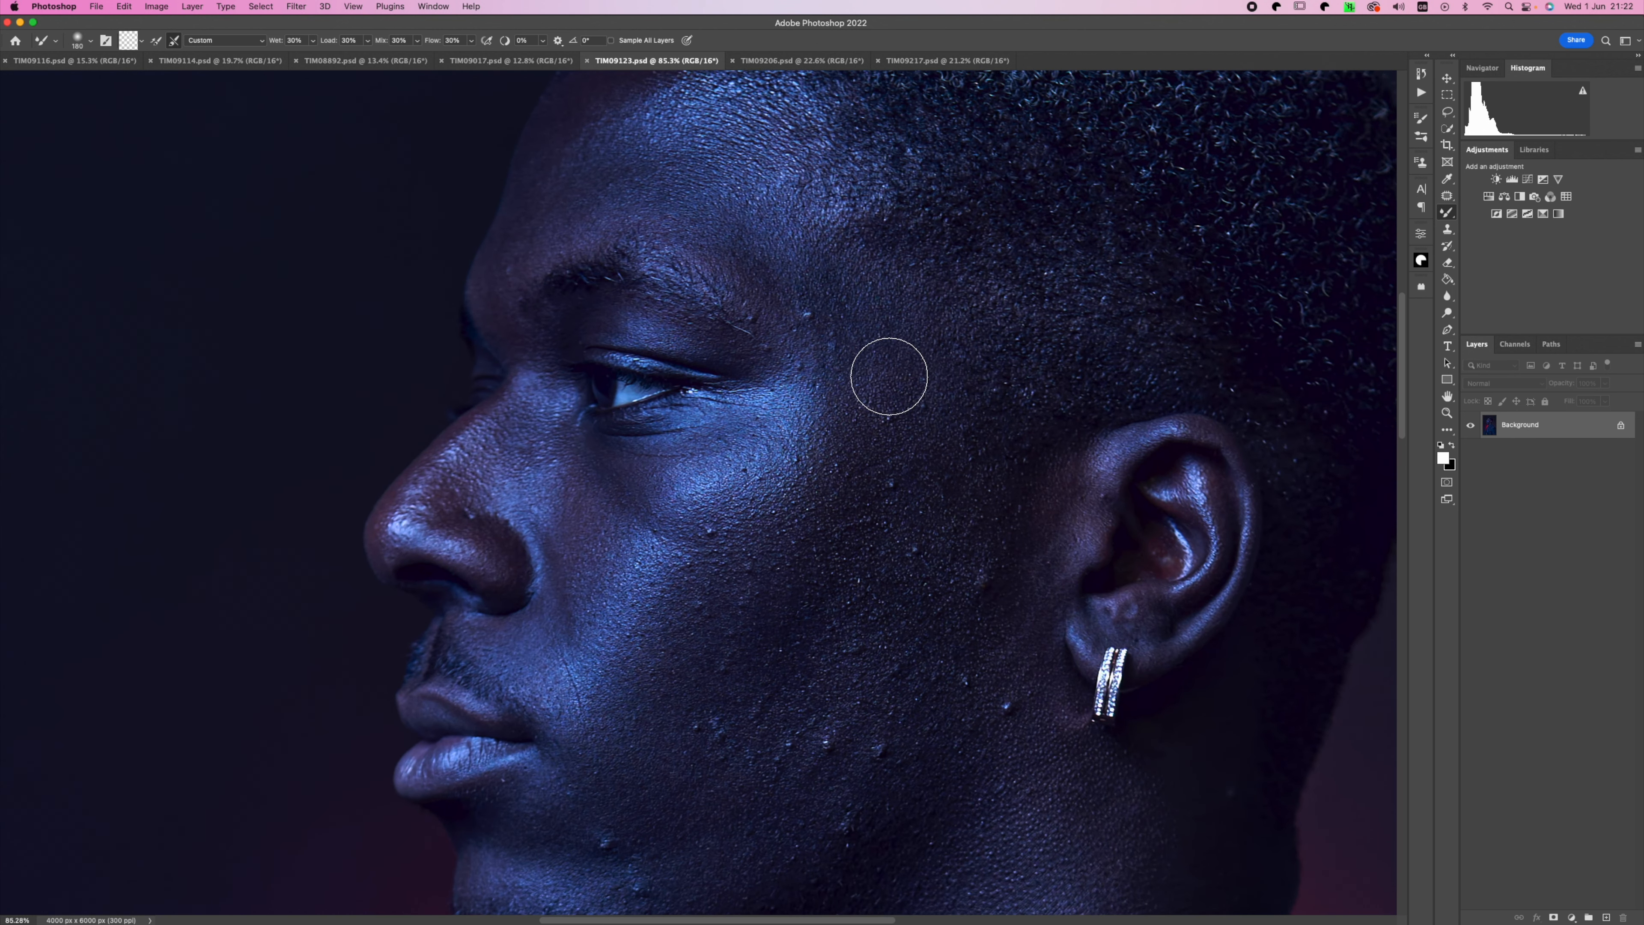
{"action": "scroll", "coordinate": [963, 422], "scroll_direction": "up", "scroll_amount": 3}
{"action": "scroll", "coordinate": [954, 493], "scroll_direction": "down", "scroll_amount": 5}
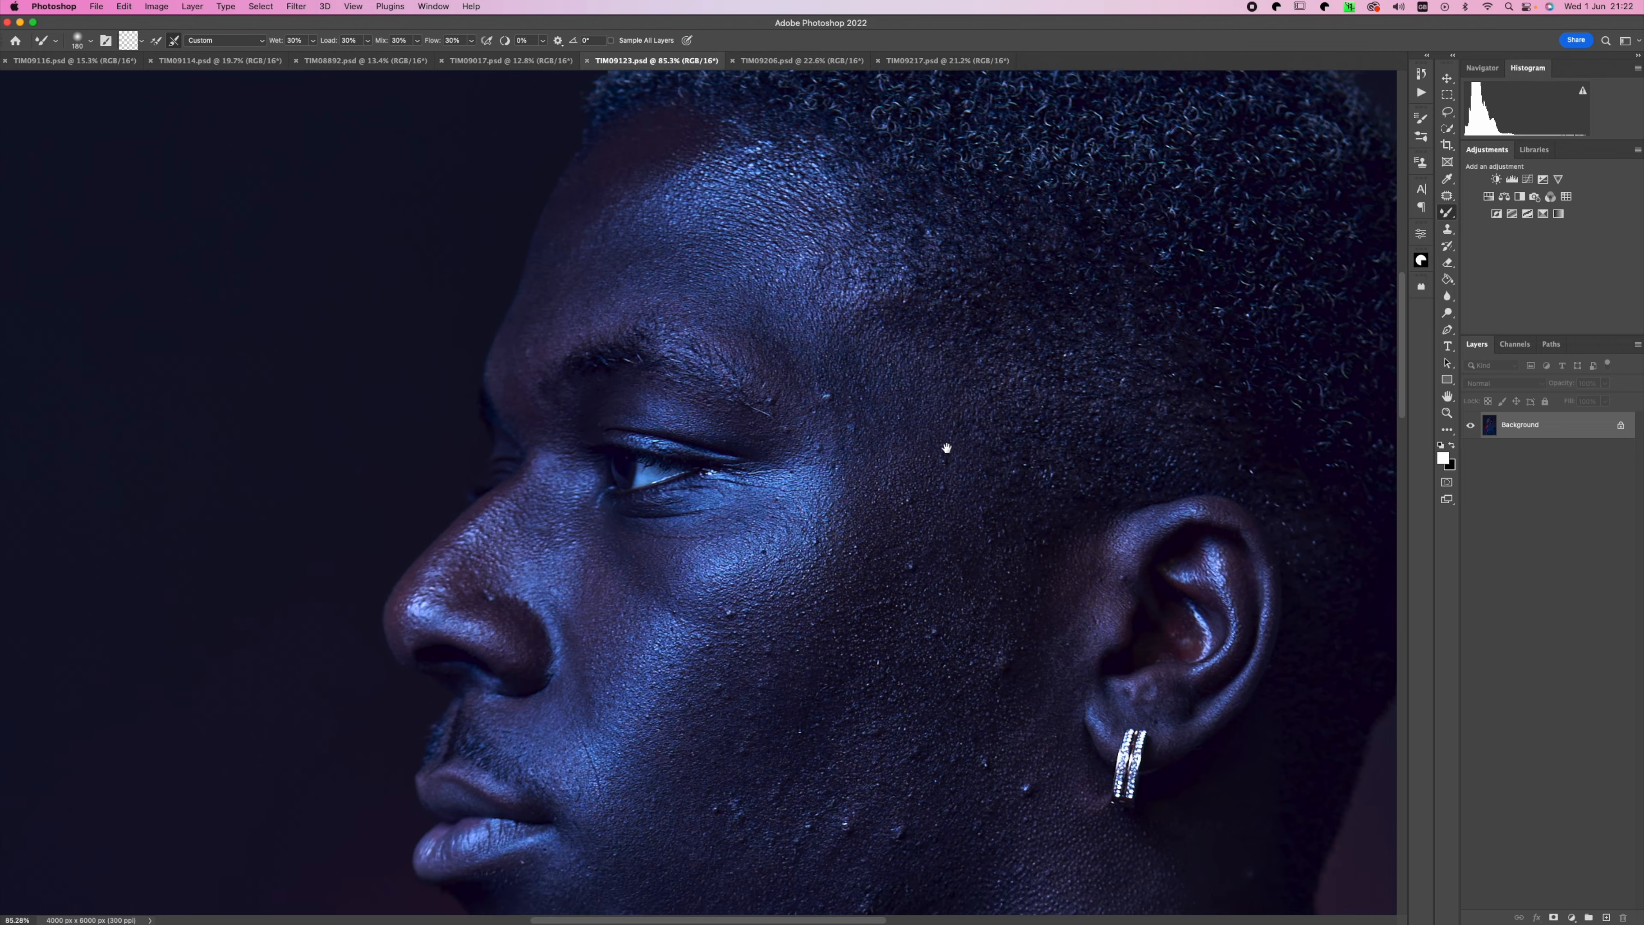
{"action": "scroll", "coordinate": [965, 408], "scroll_direction": "down", "scroll_amount": 2}
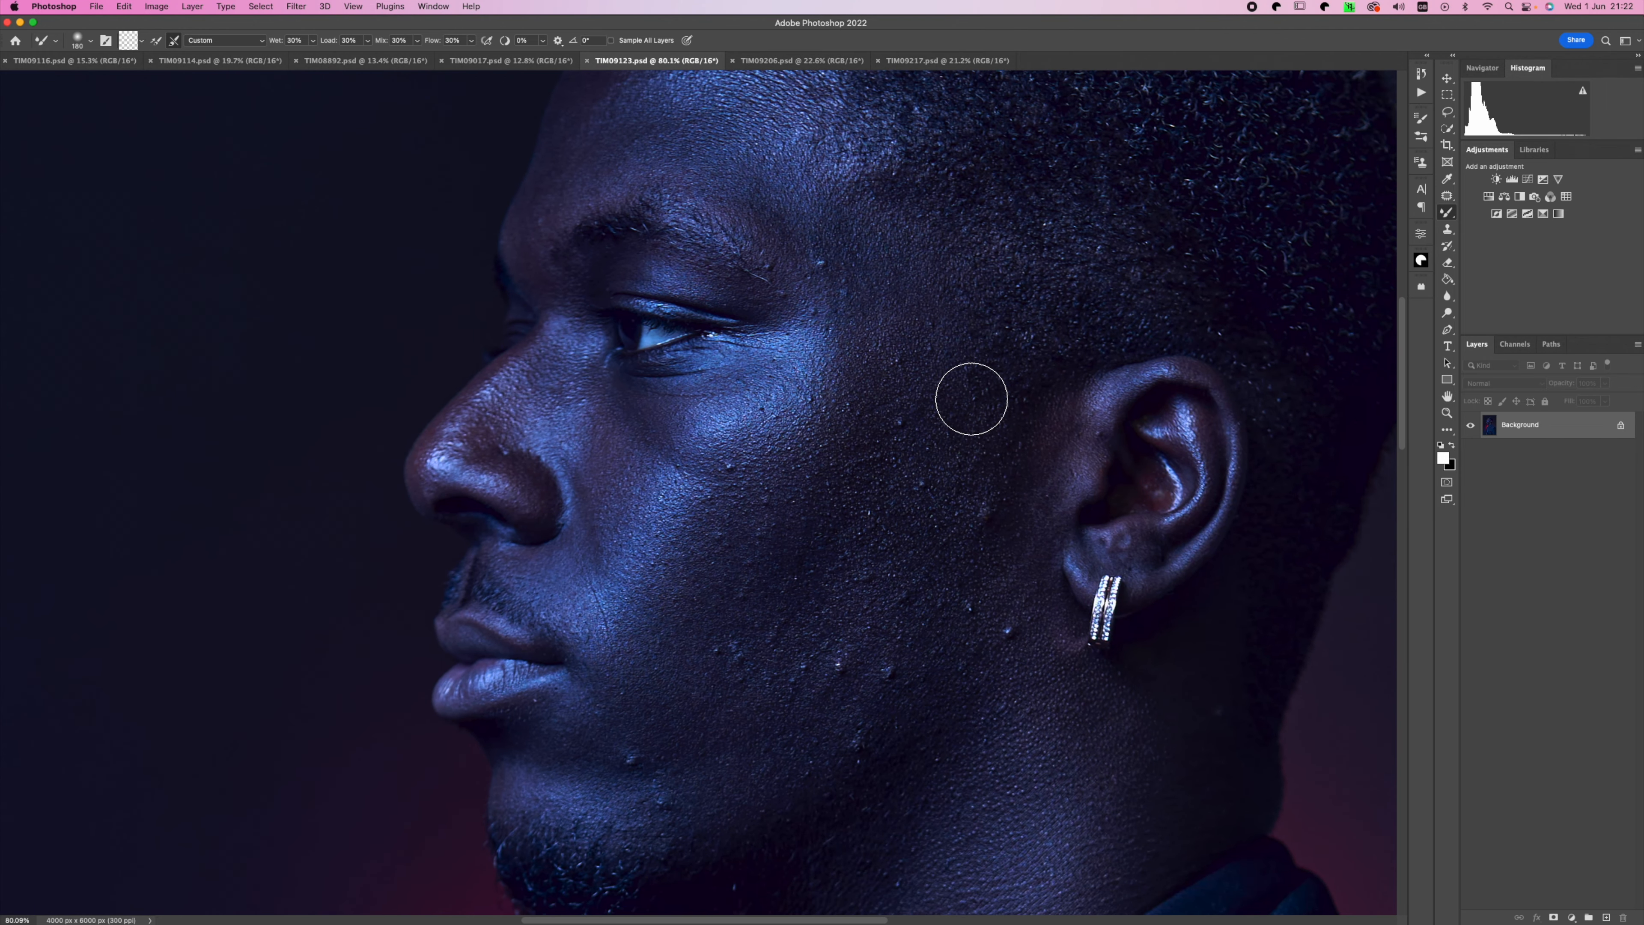
{"action": "scroll", "coordinate": [971, 398], "scroll_direction": "down", "scroll_amount": 2}
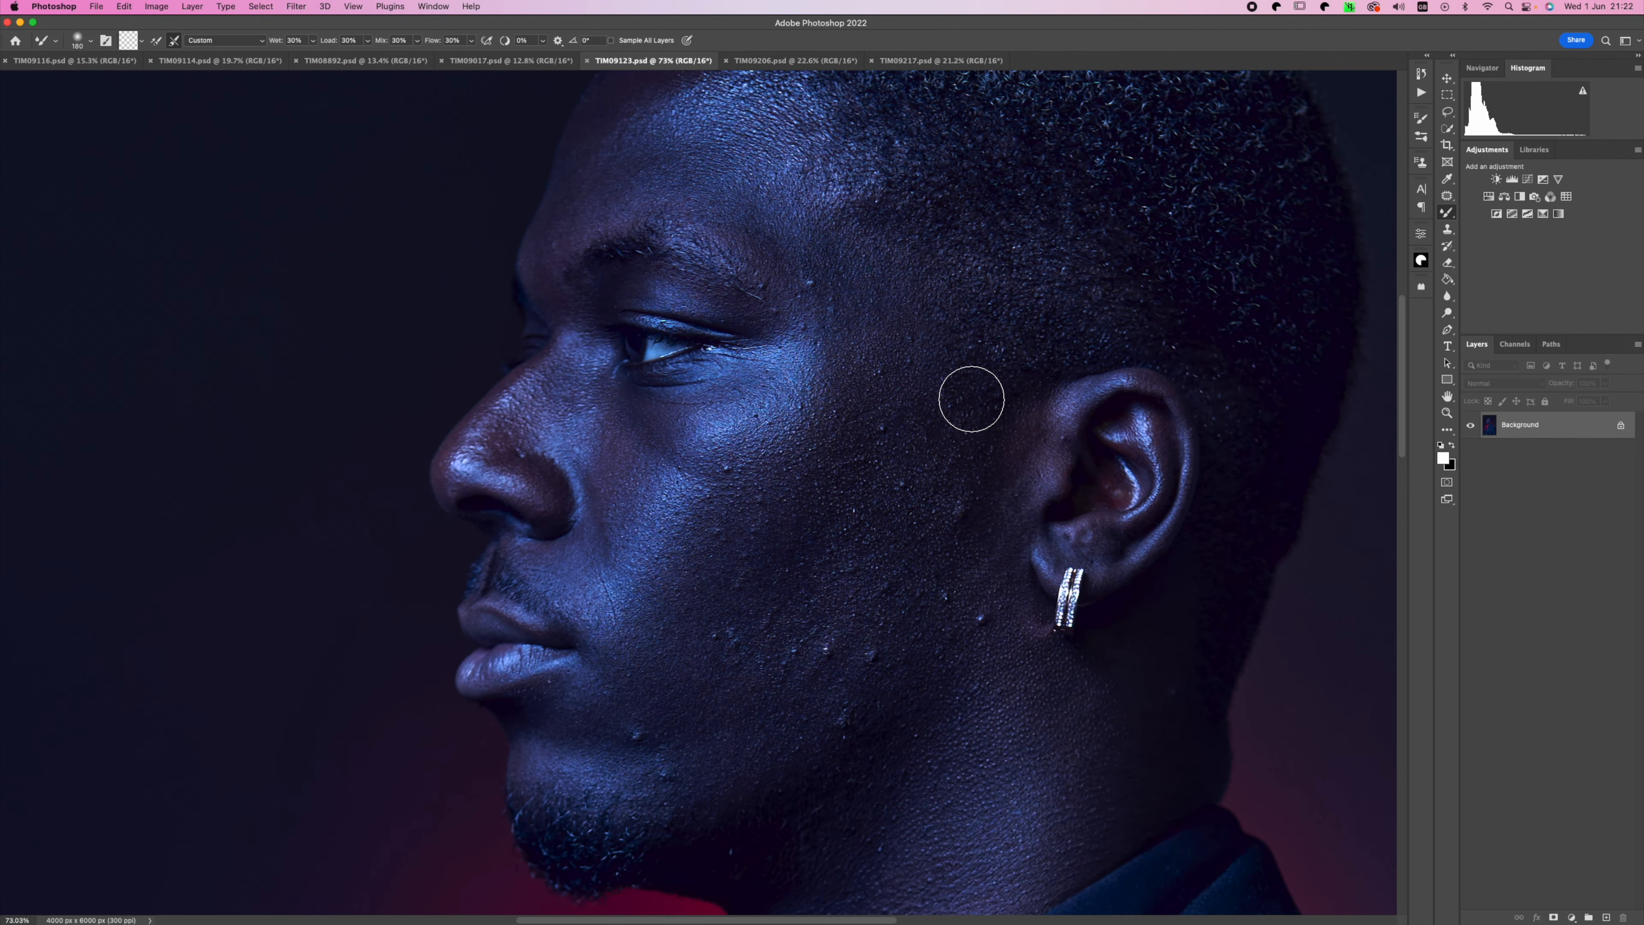
{"action": "scroll", "coordinate": [971, 399], "scroll_direction": "down", "scroll_amount": 1}
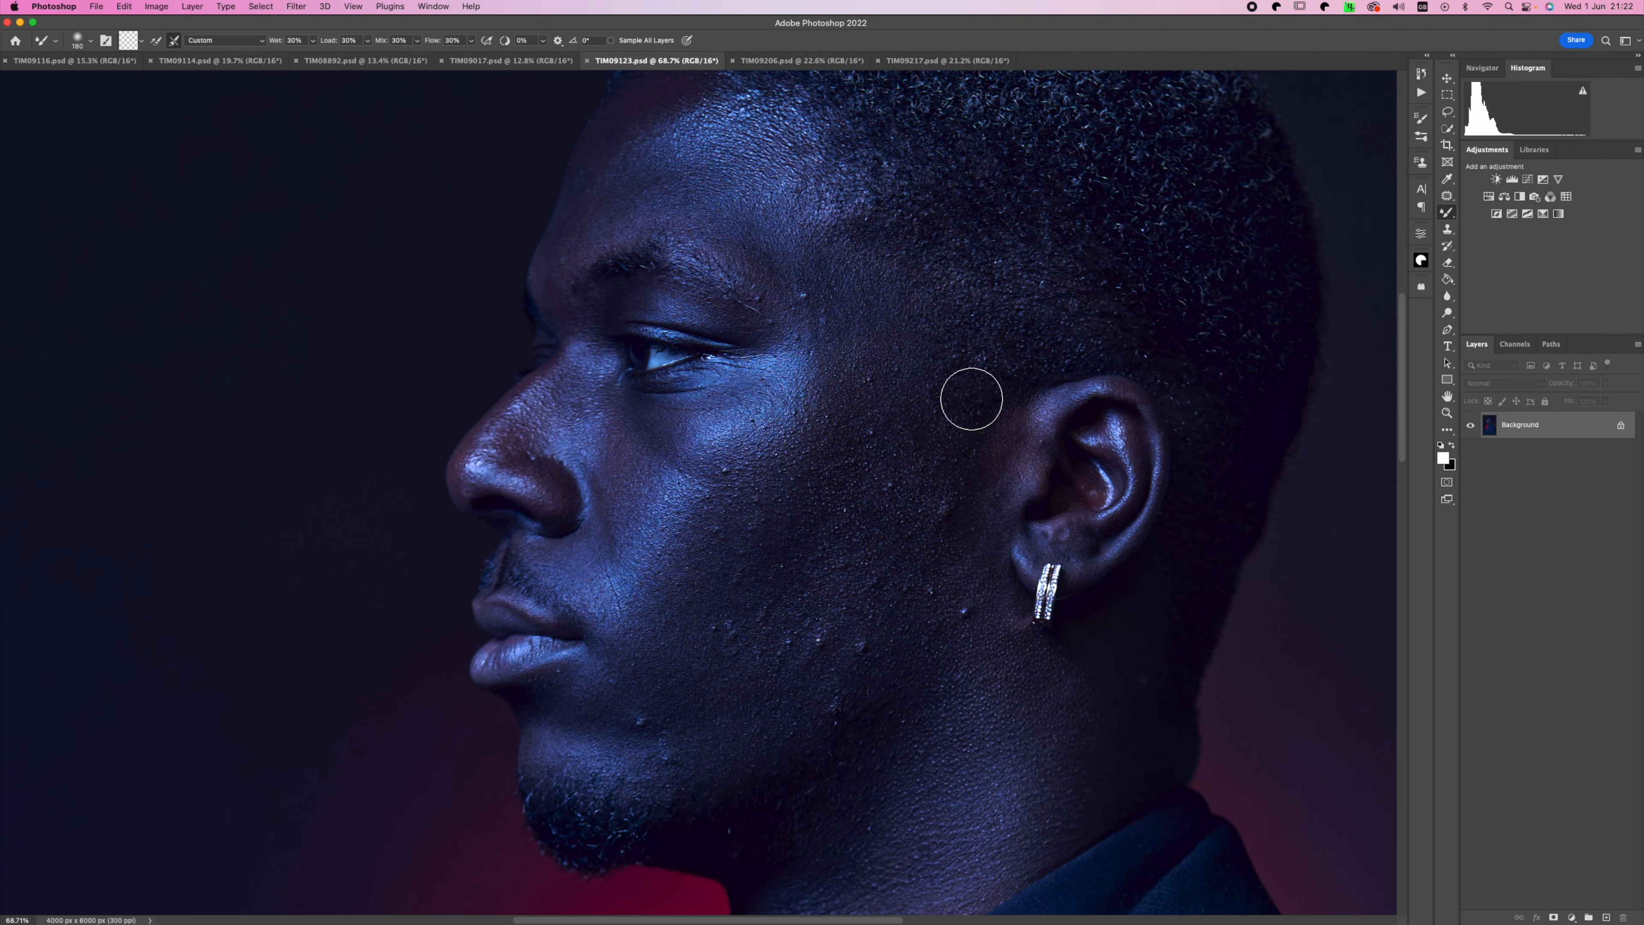
{"action": "scroll", "coordinate": [971, 399], "scroll_direction": "down", "scroll_amount": 2}
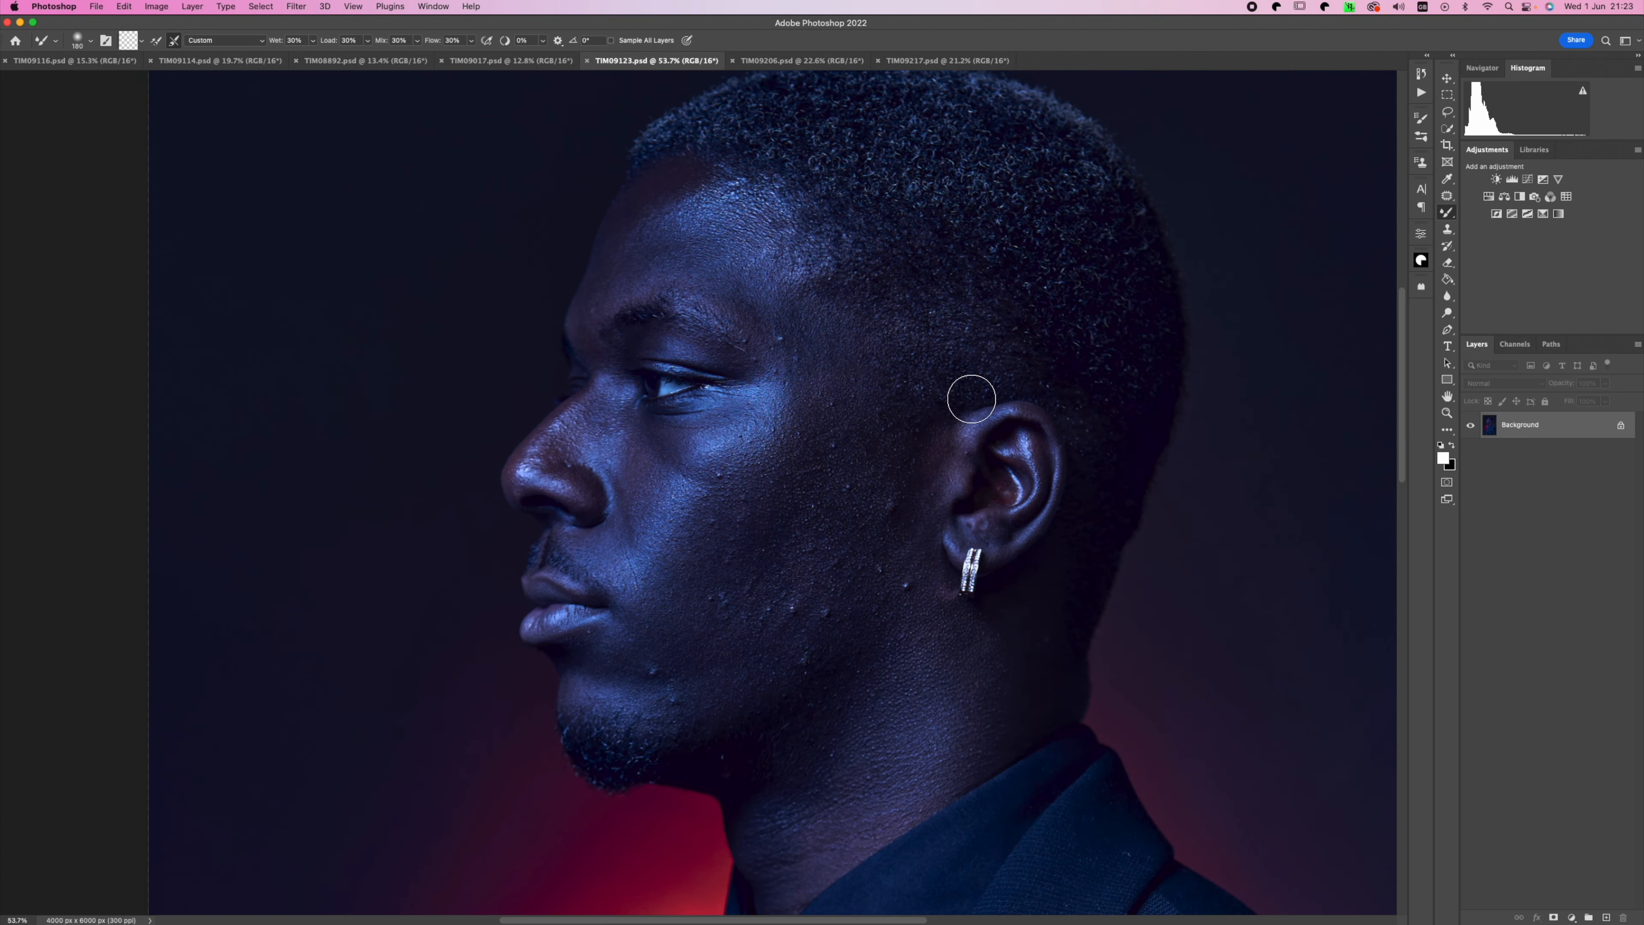
{"action": "scroll", "coordinate": [971, 398], "scroll_direction": "down", "scroll_amount": 1}
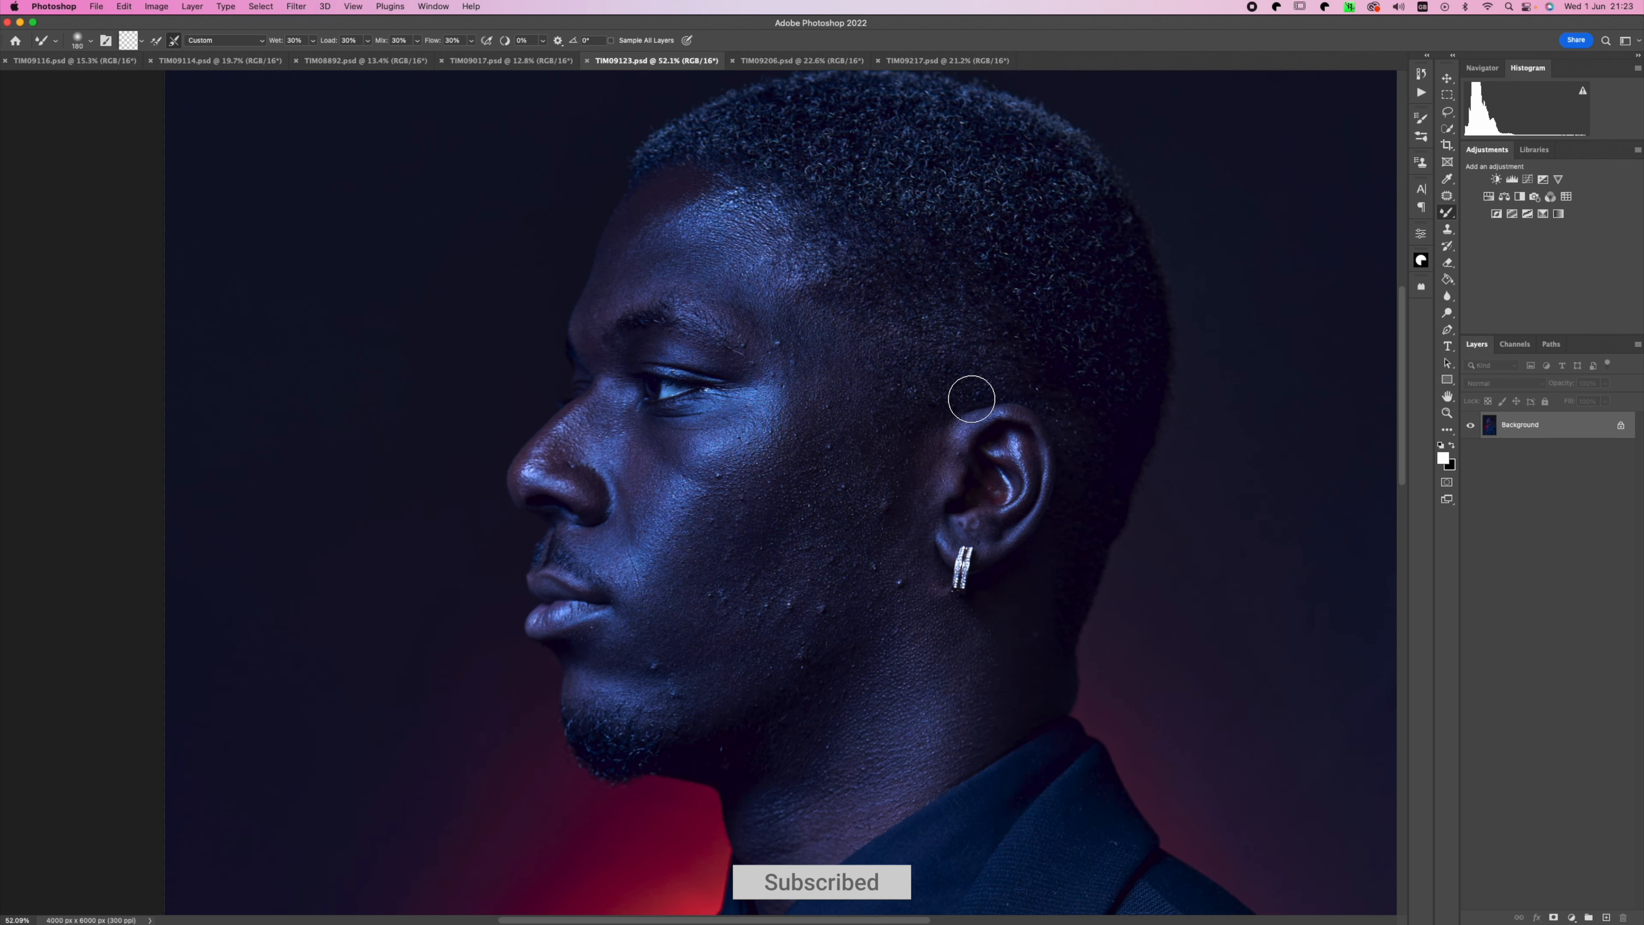
{"action": "scroll", "coordinate": [971, 398], "scroll_direction": "down", "scroll_amount": 1}
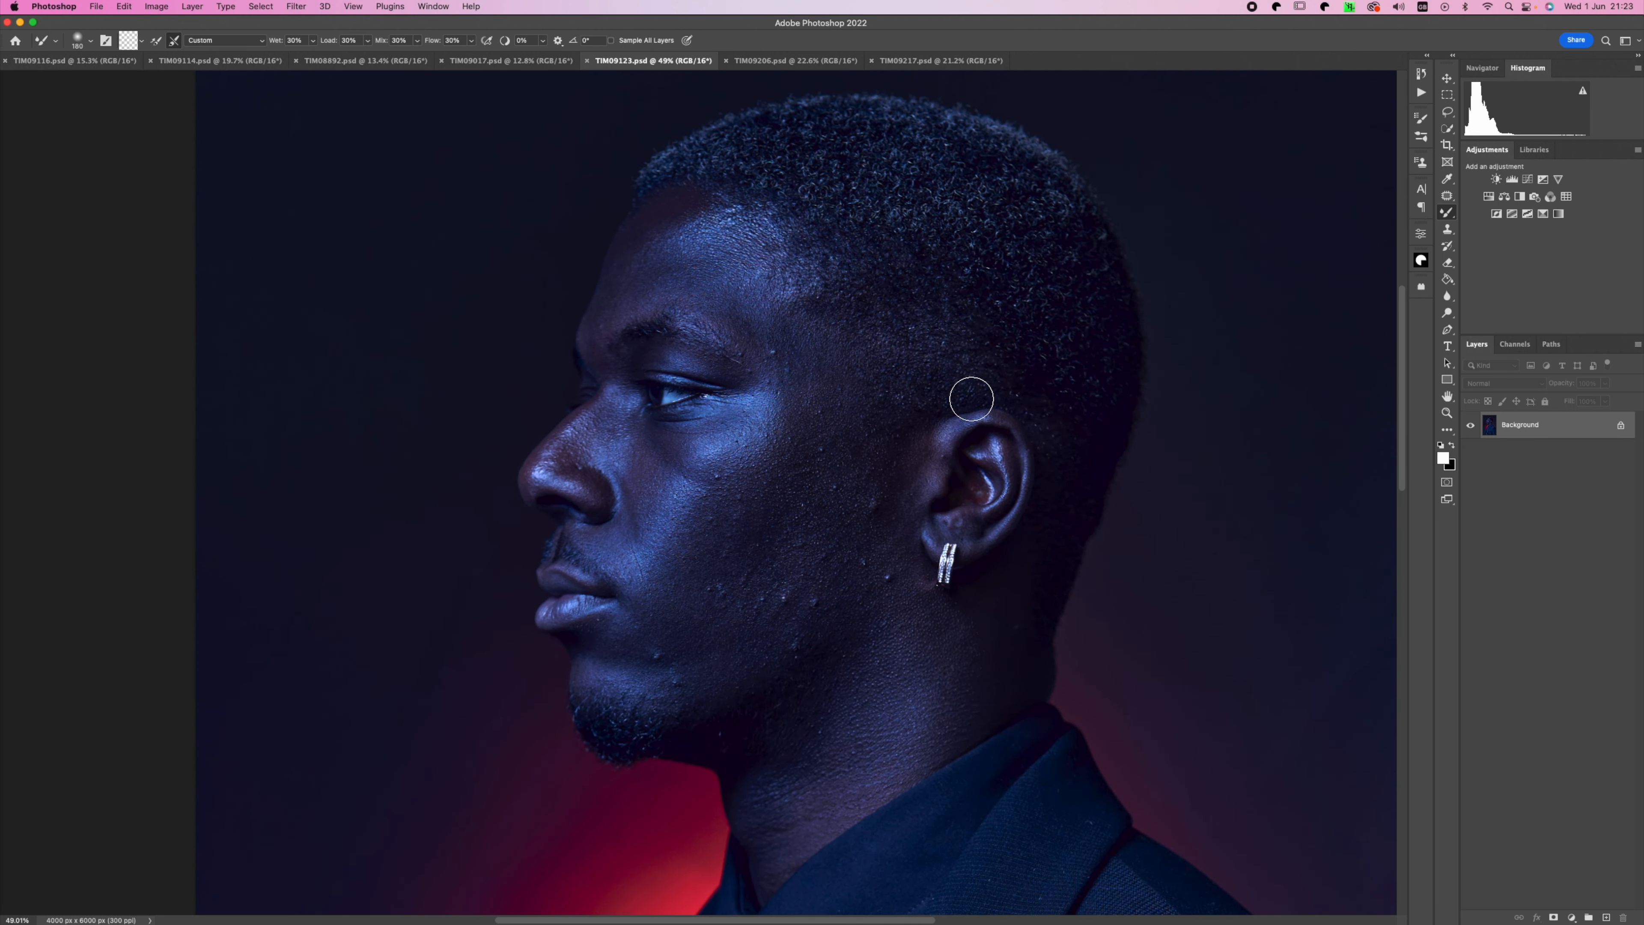
{"action": "scroll", "coordinate": [971, 399], "scroll_direction": "up", "scroll_amount": 3}
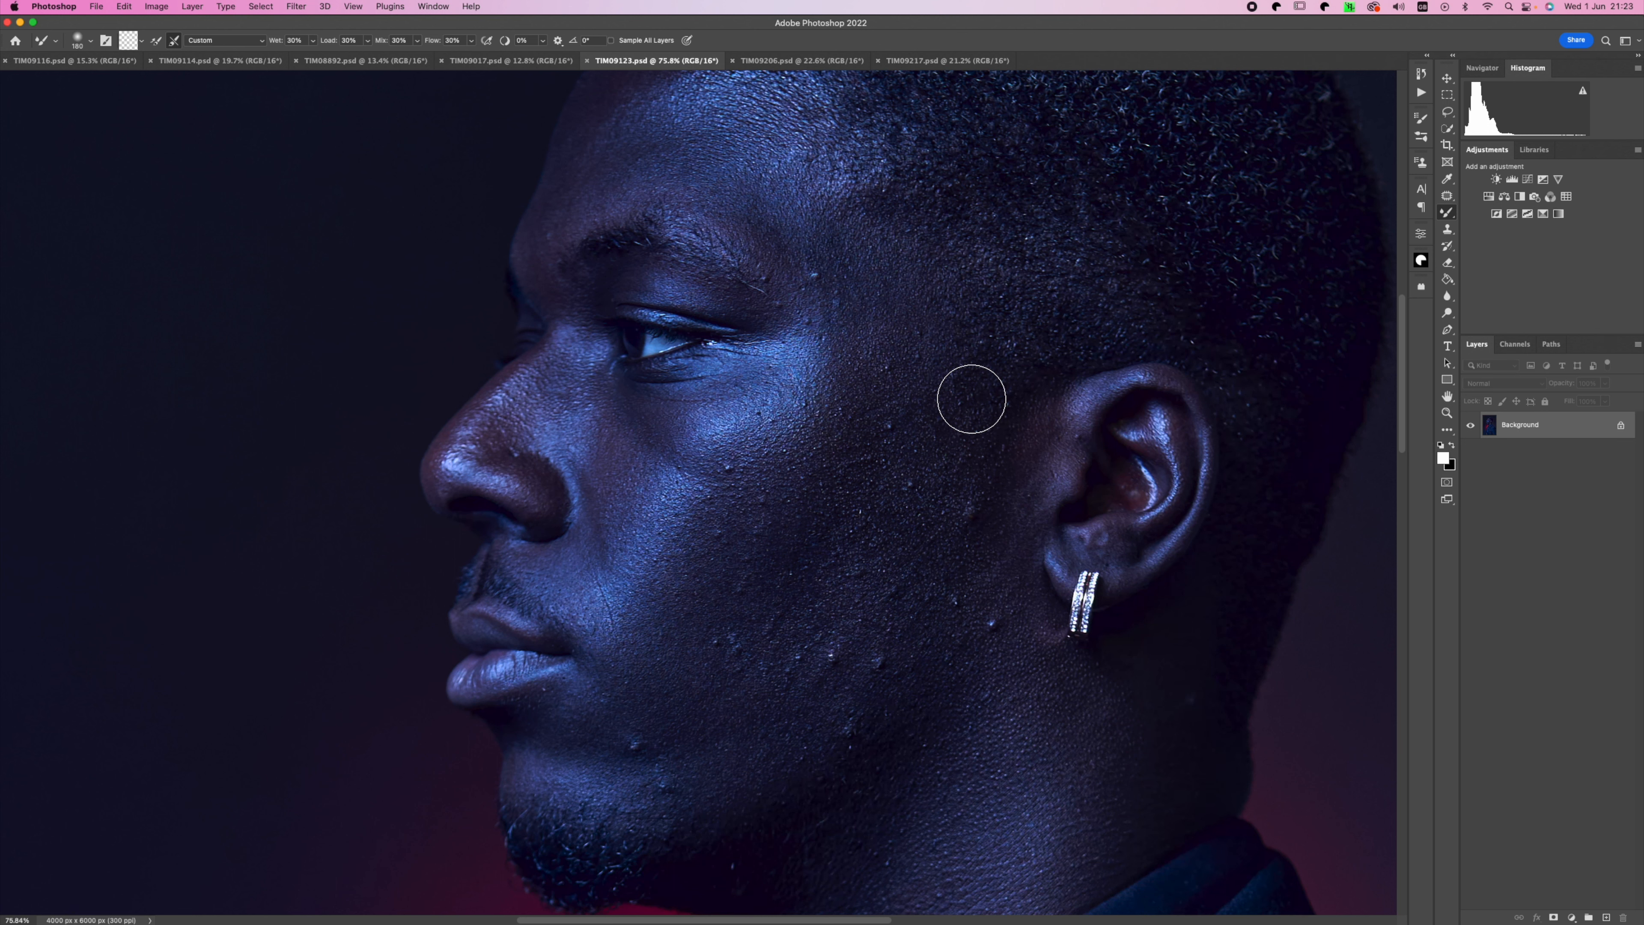
Run the frequency separation action on the portrait with a Gaussian Blur radius of 10 pixels for the Low Frequency layer.
{"action": "key", "text": "F2"}
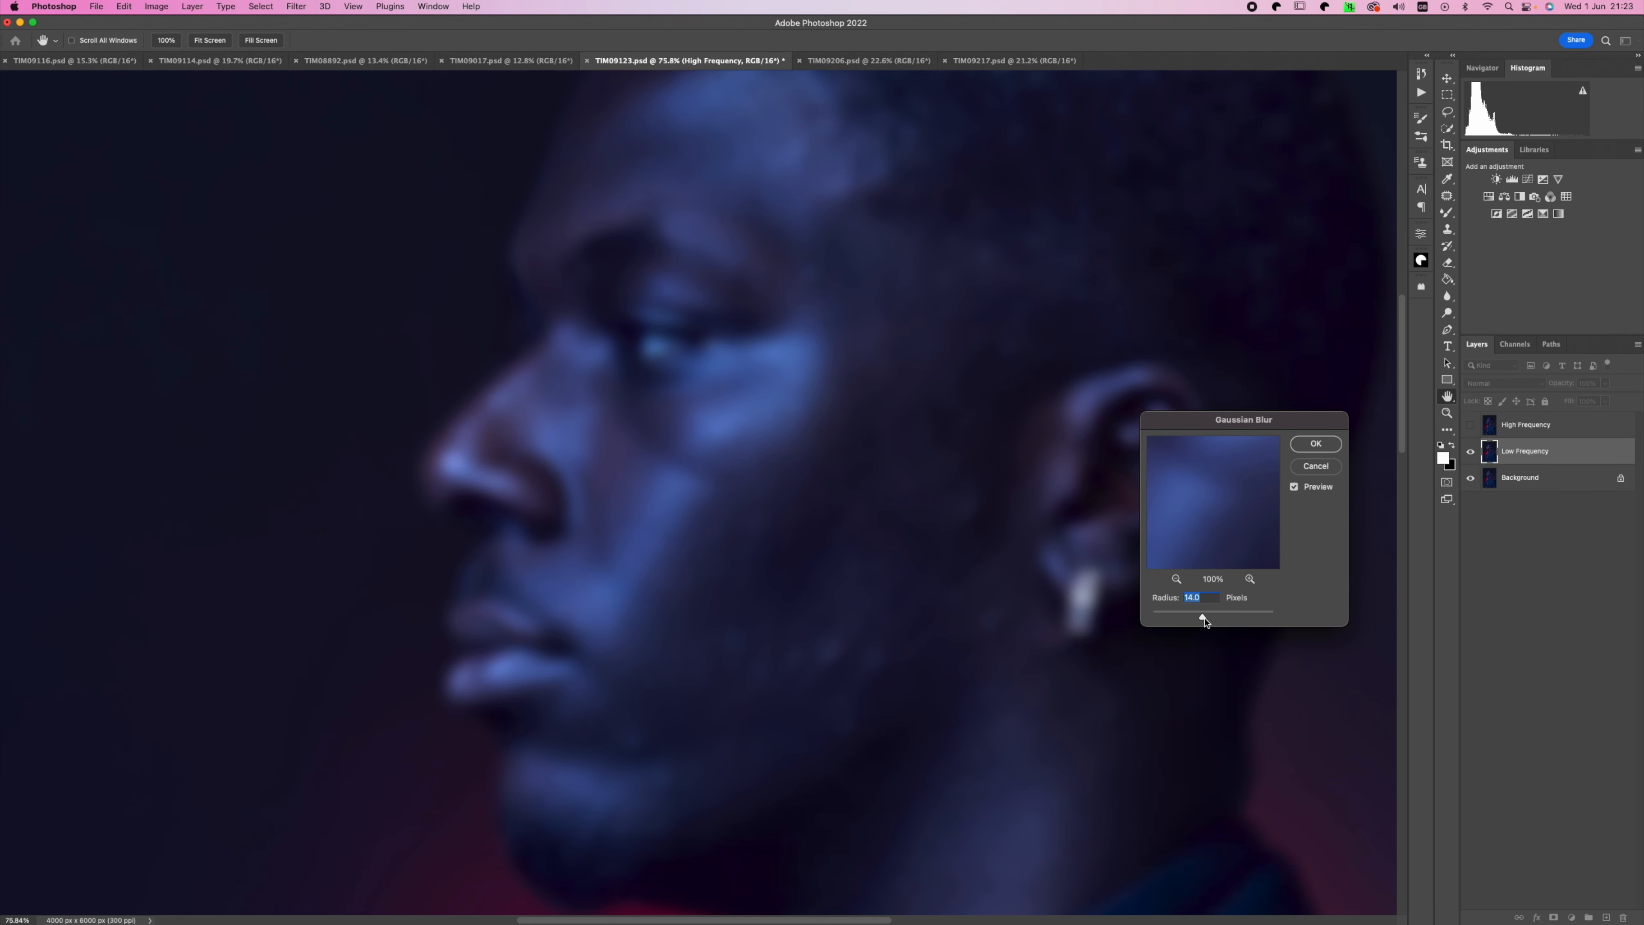
{"action": "left_click", "coordinate": [782, 514]}
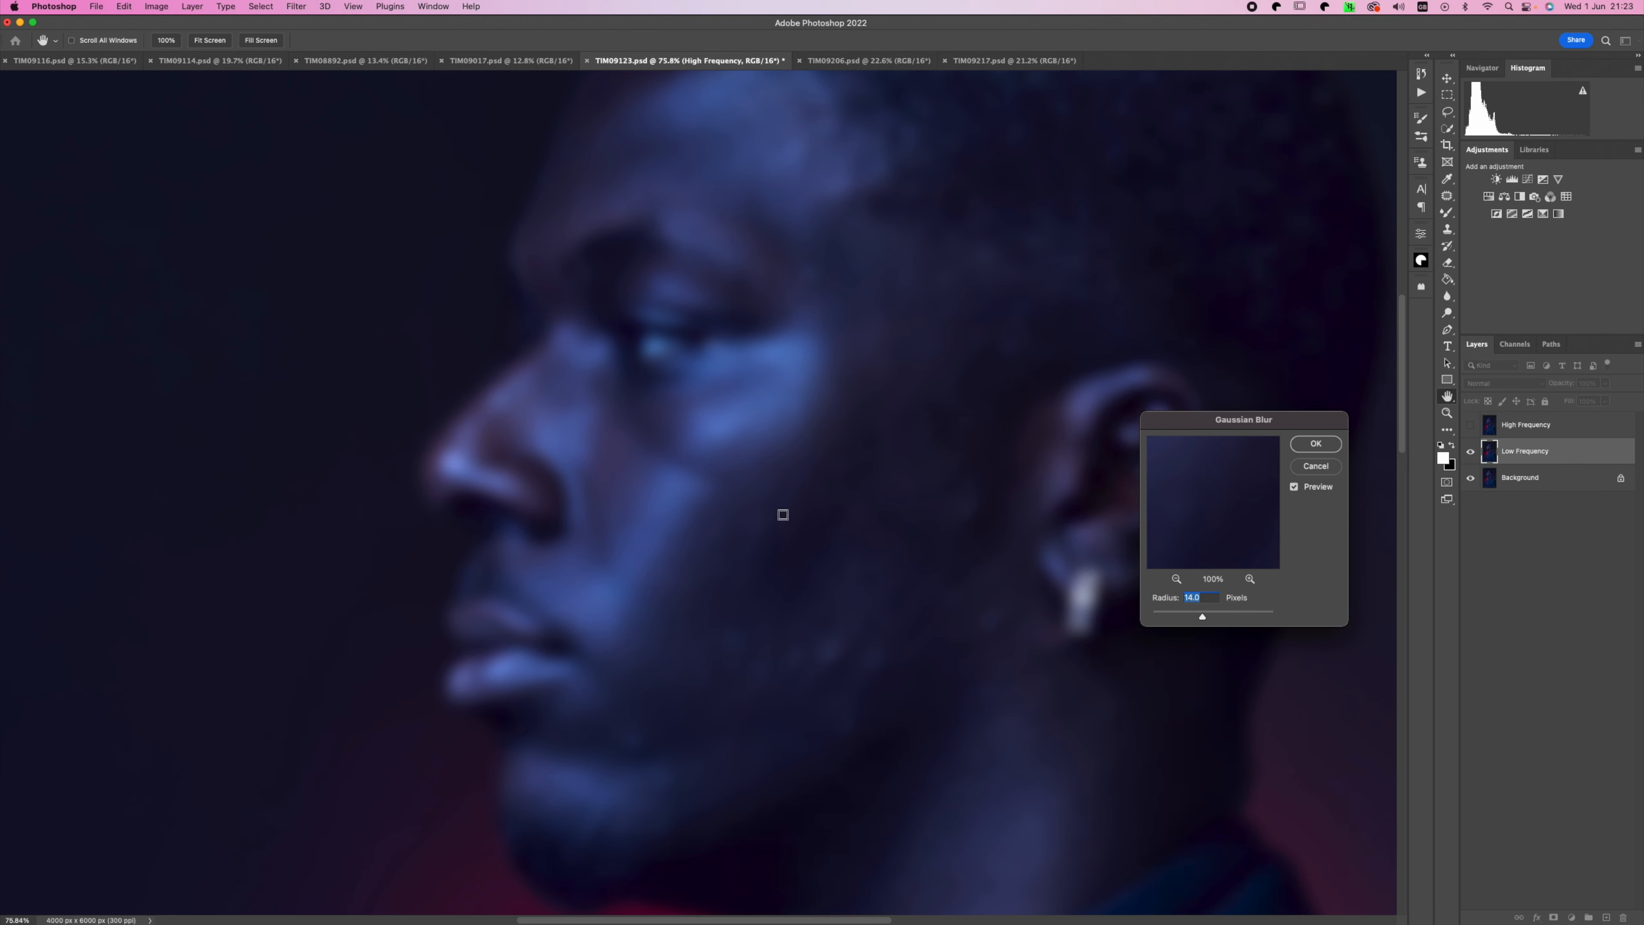
{"action": "left_click_drag", "start_coordinate": [1202, 616], "coordinate": [1200, 616]}
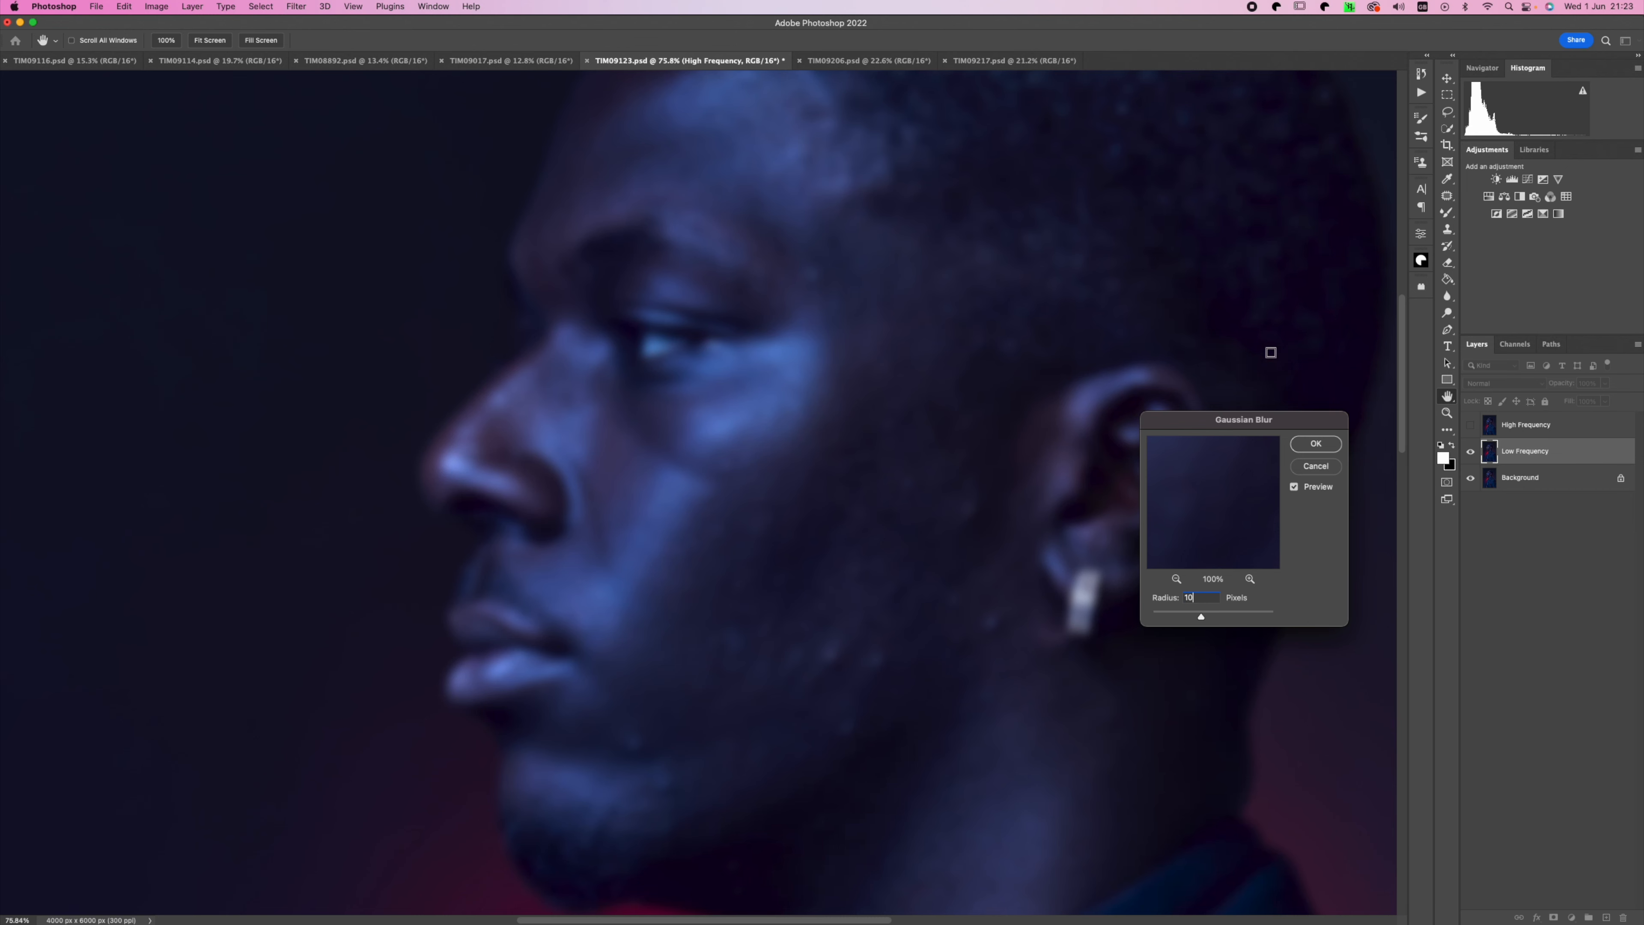
{"action": "left_click", "coordinate": [1317, 444]}
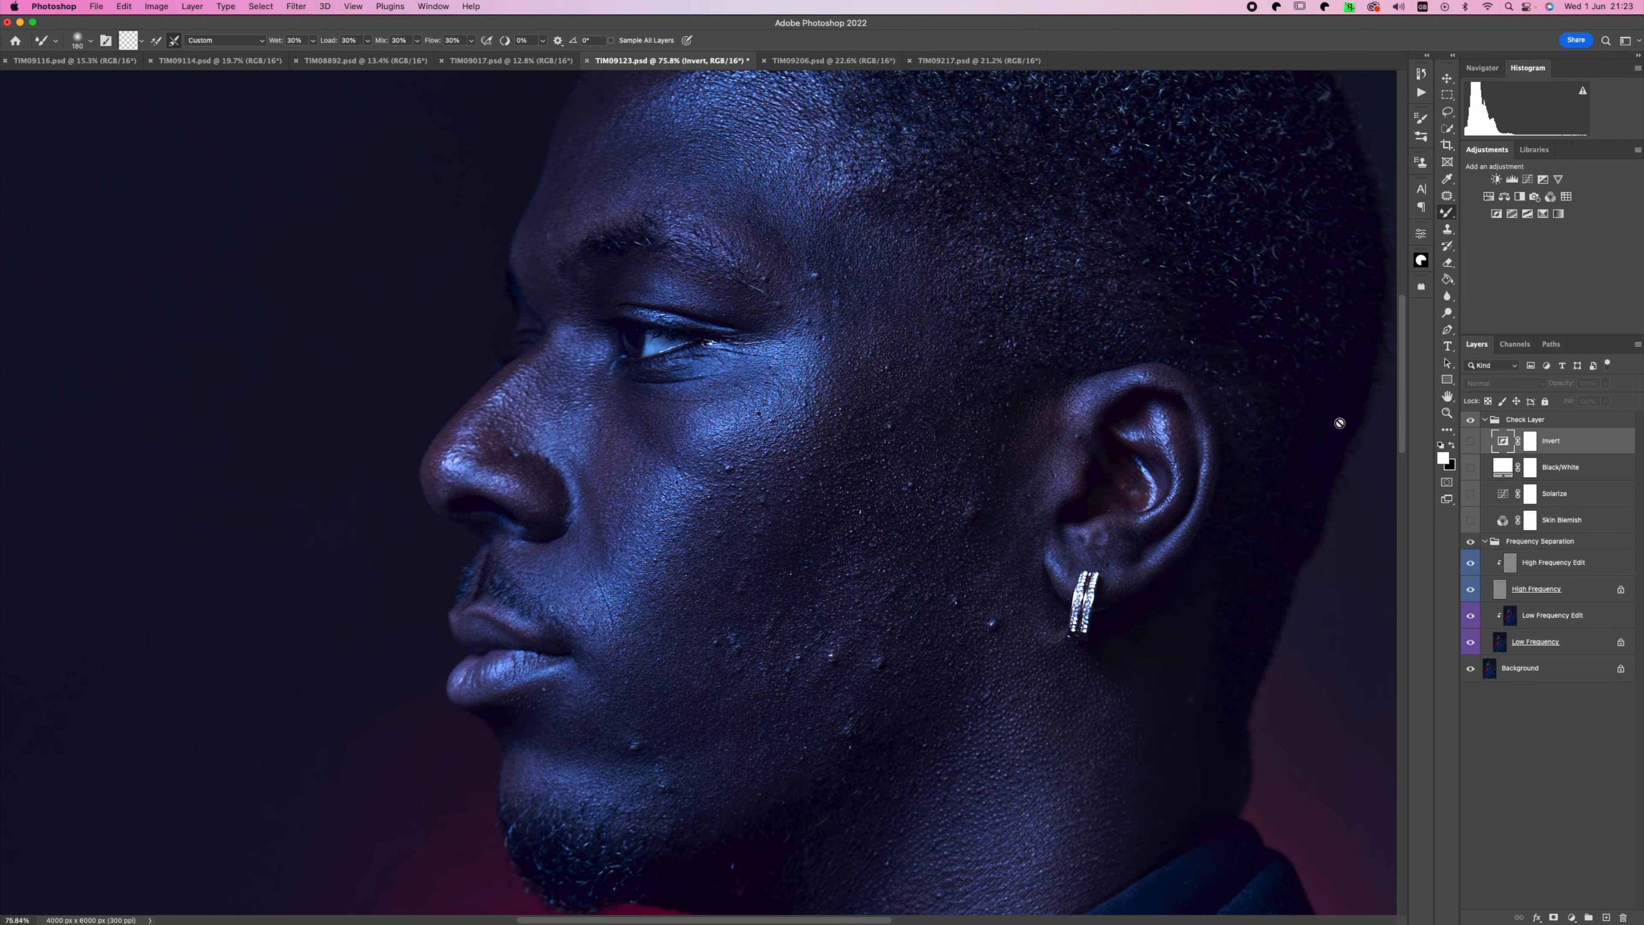
On the High Frequency Edit layer, remove the raised blemish beside the eyebrow with the Clone Stamp tool.
{"action": "left_click", "coordinate": [1557, 562]}
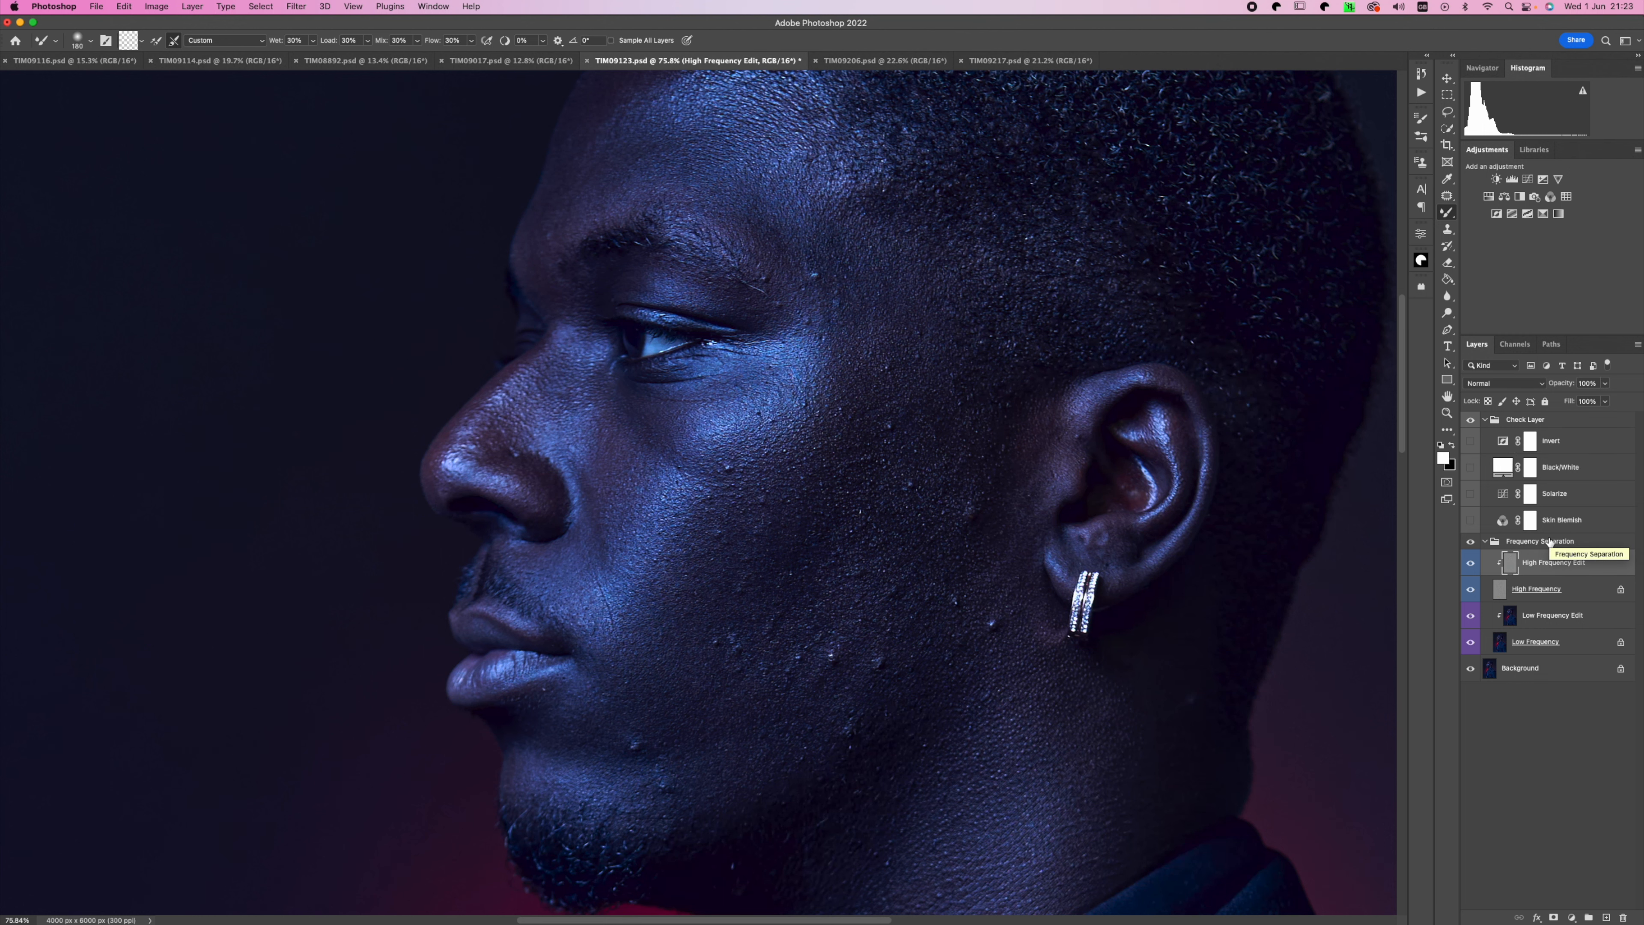
{"action": "scroll", "coordinate": [1549, 543], "scroll_direction": "up", "scroll_amount": 4}
{"action": "left_click_drag", "start_coordinate": [888, 311], "coordinate": [940, 625]}
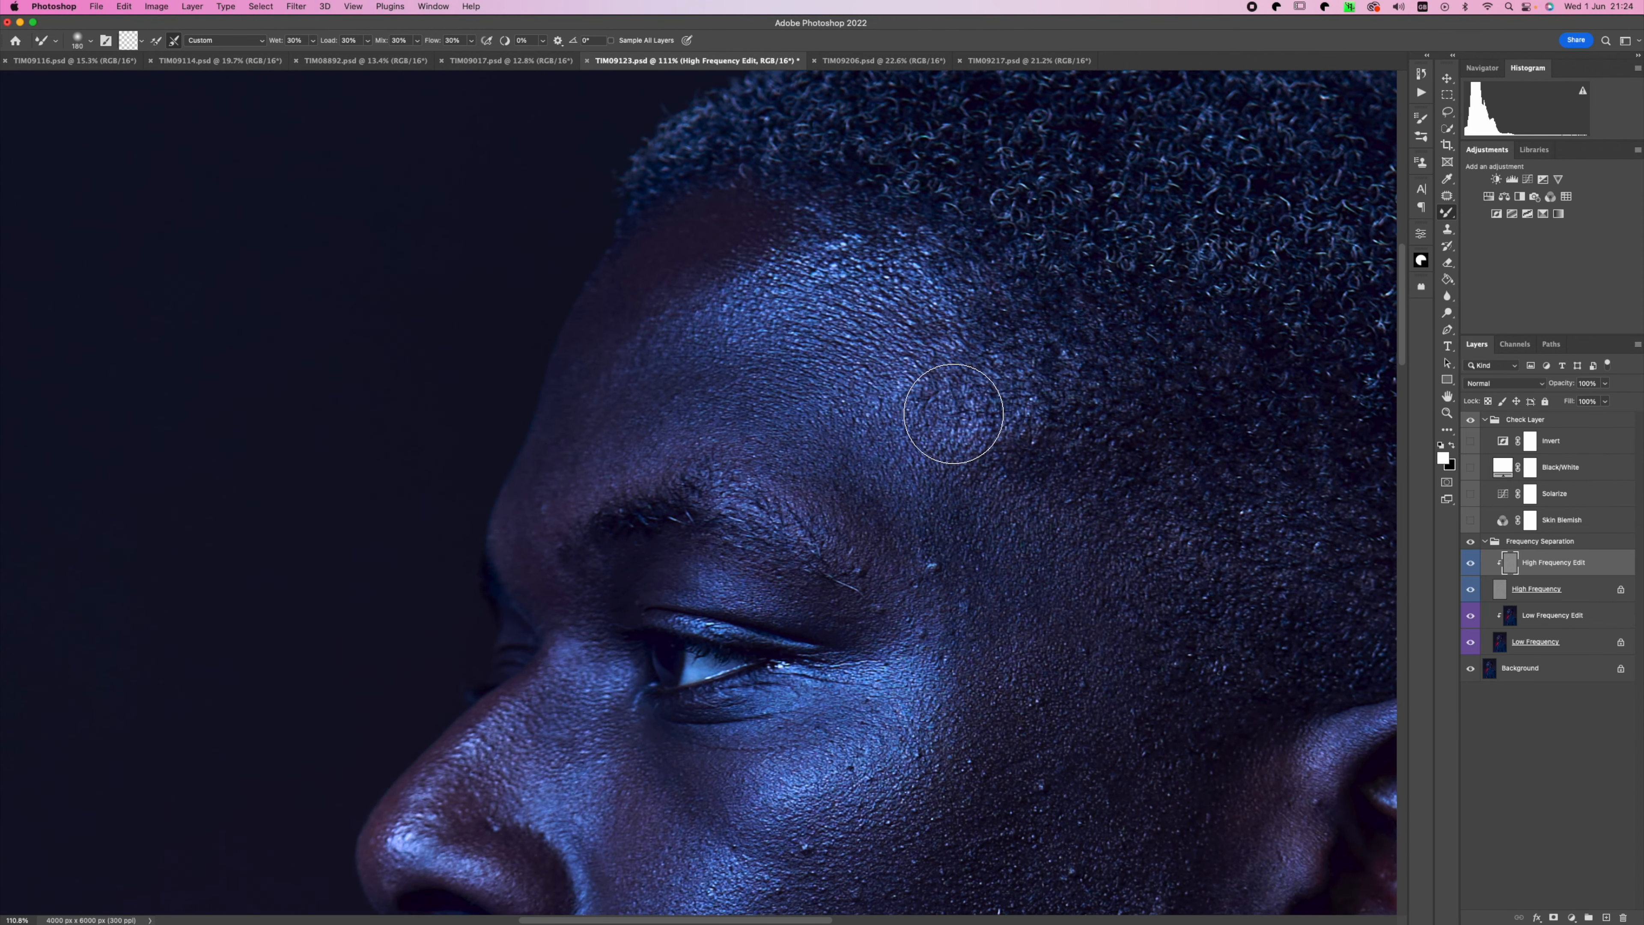
{"action": "key", "text": "s"}
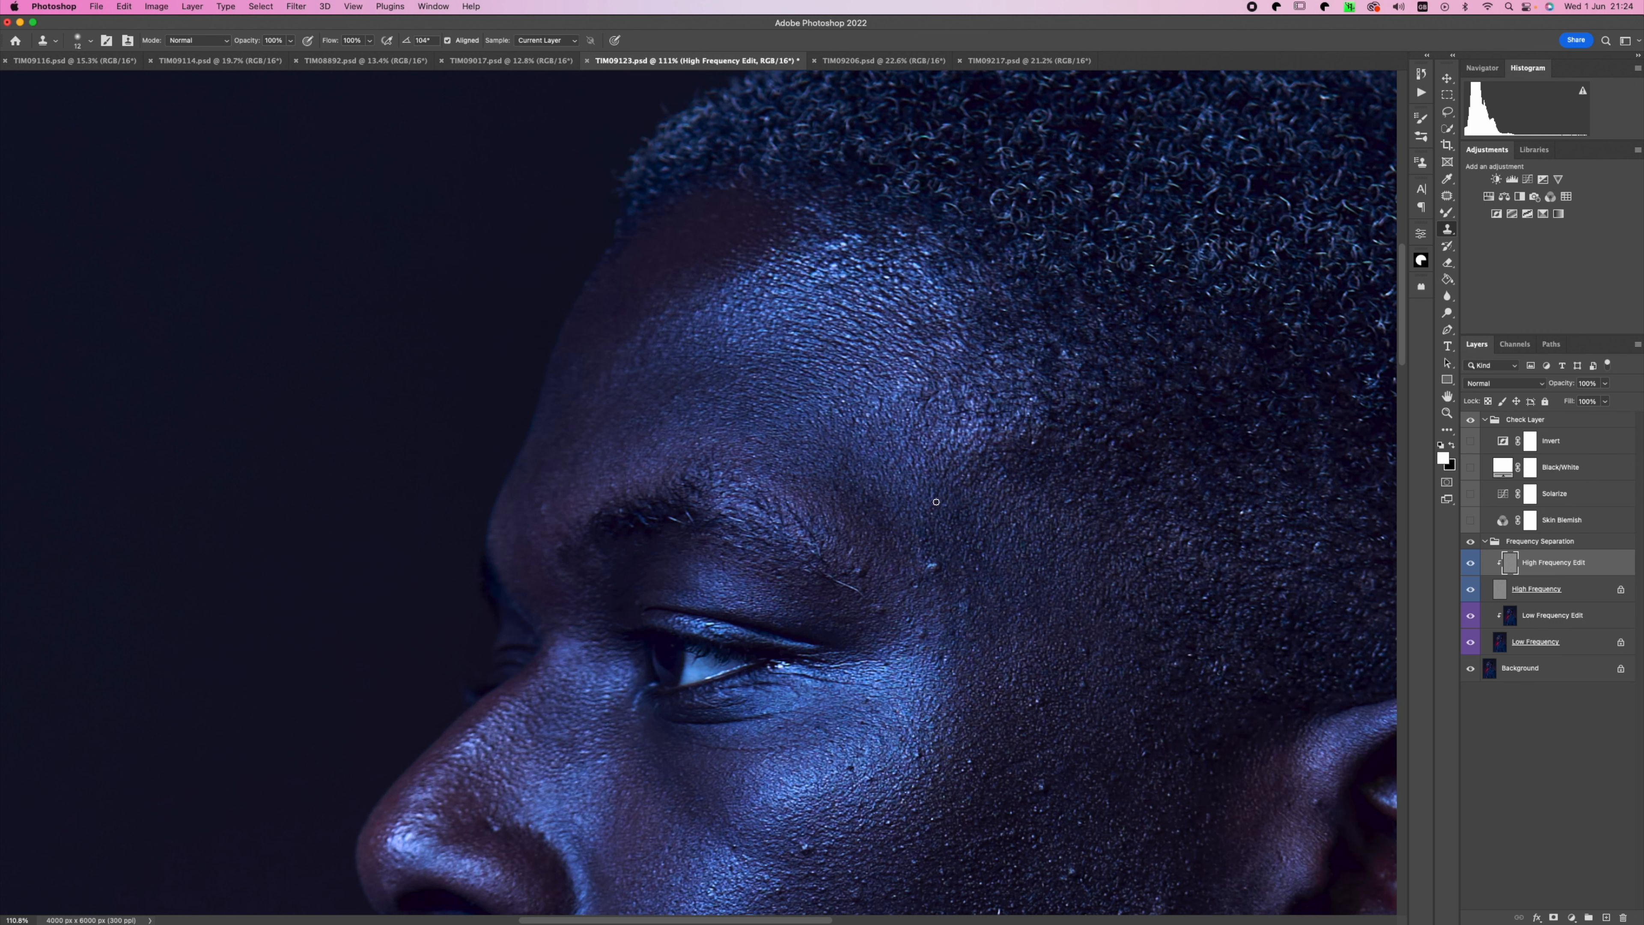
{"action": "scroll", "coordinate": [937, 502], "scroll_direction": "up", "scroll_amount": 5}
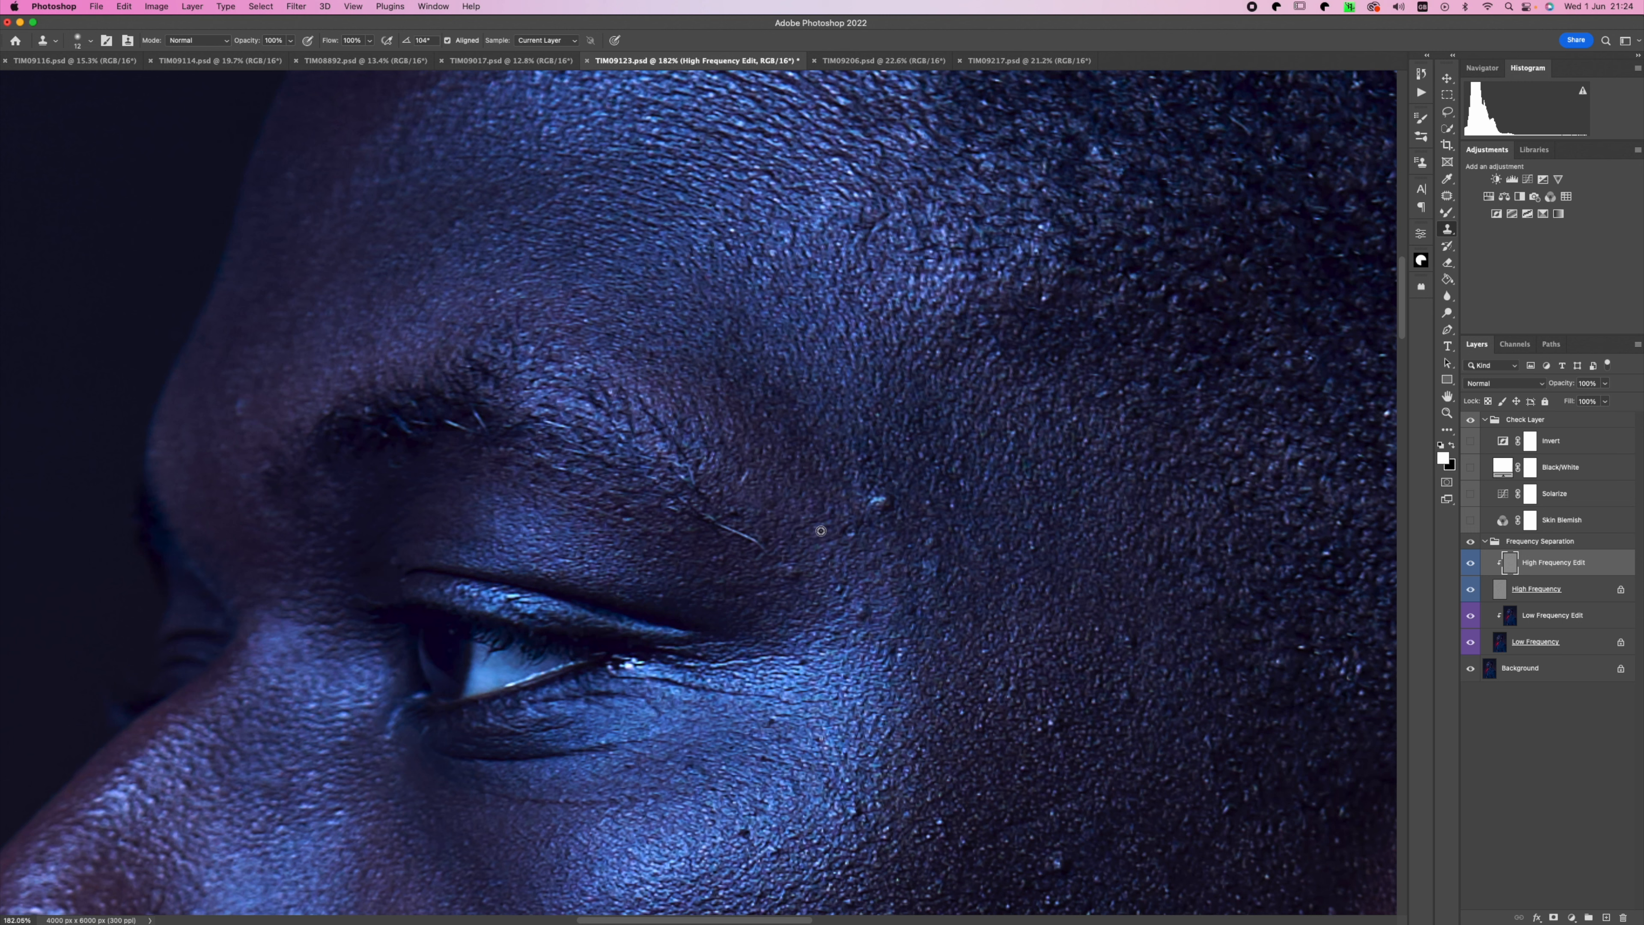
Clone clean skin texture over the bumps on the upper cheek below the eye.
{"action": "scroll", "coordinate": [792, 576], "scroll_direction": "down", "scroll_amount": 5}
{"action": "scroll", "coordinate": [687, 576], "scroll_direction": "left", "scroll_amount": 1}
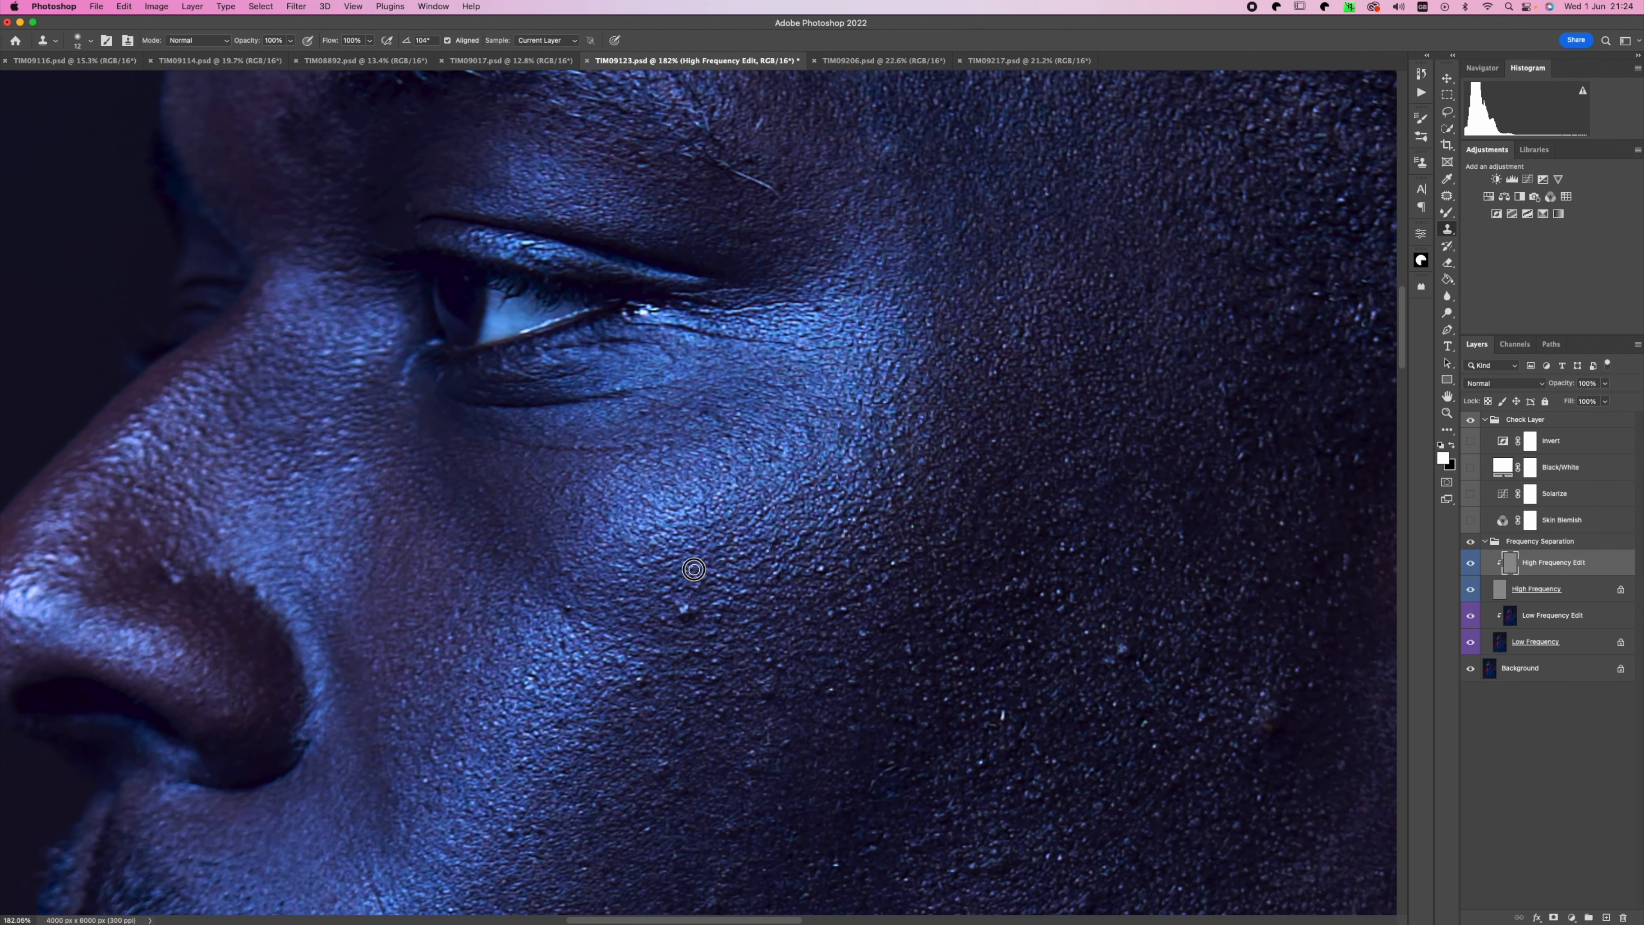
{"action": "scroll", "coordinate": [800, 609], "scroll_direction": "down", "scroll_amount": 1}
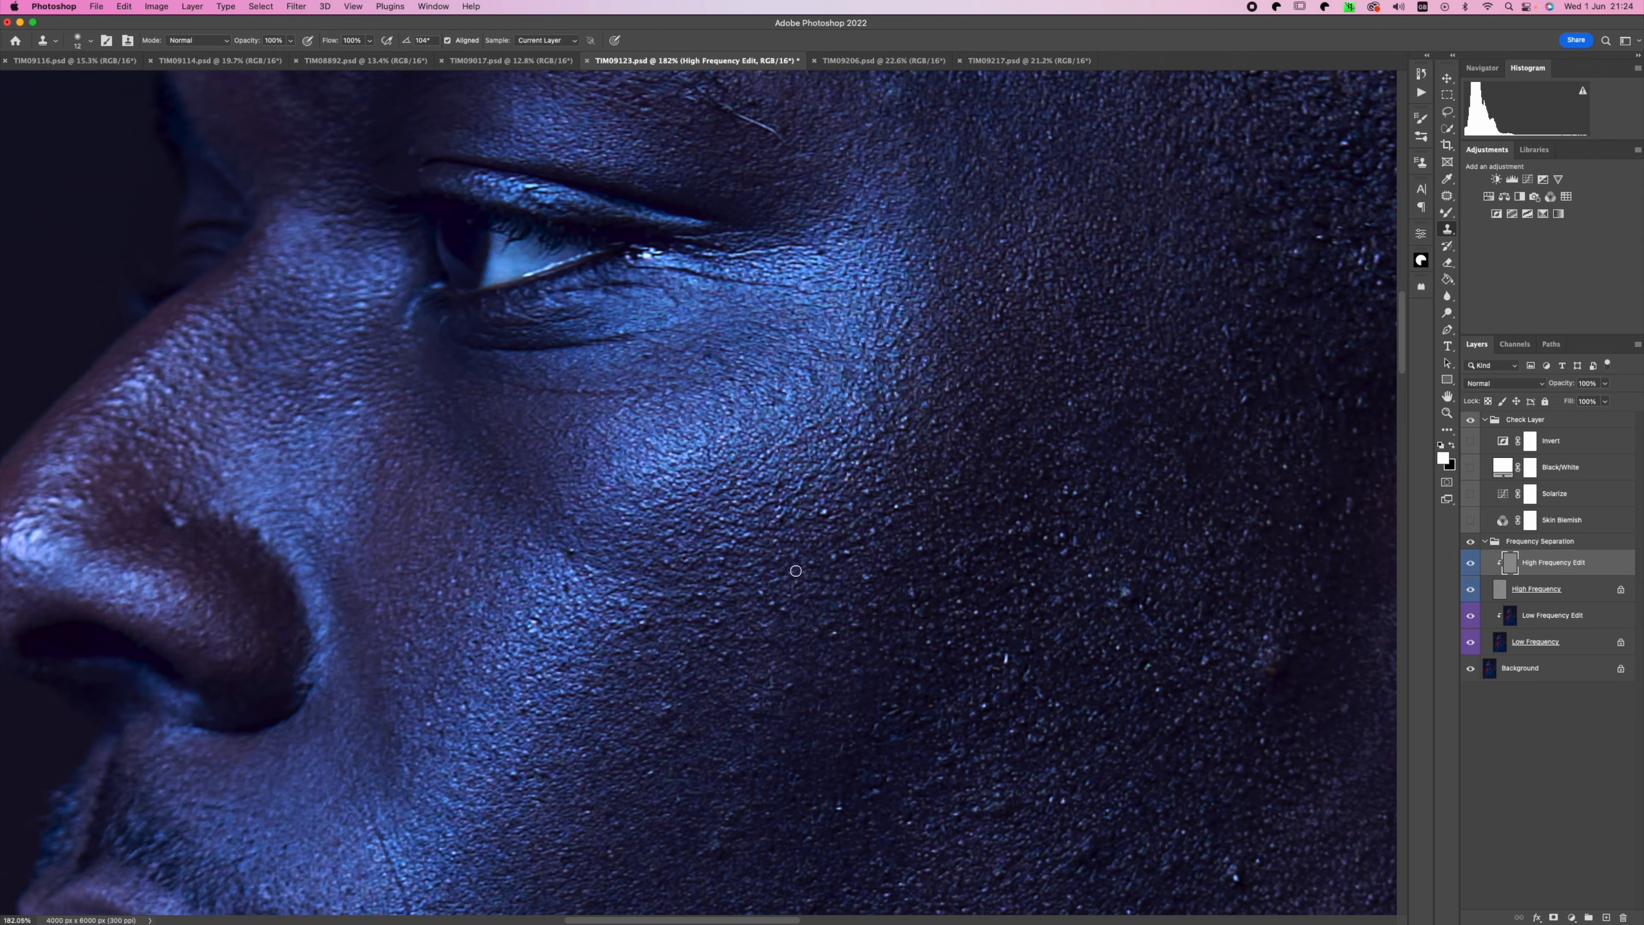
{"action": "scroll", "coordinate": [796, 571], "scroll_direction": "up", "scroll_amount": 1}
{"action": "scroll", "coordinate": [796, 571], "scroll_direction": "left", "scroll_amount": 1}
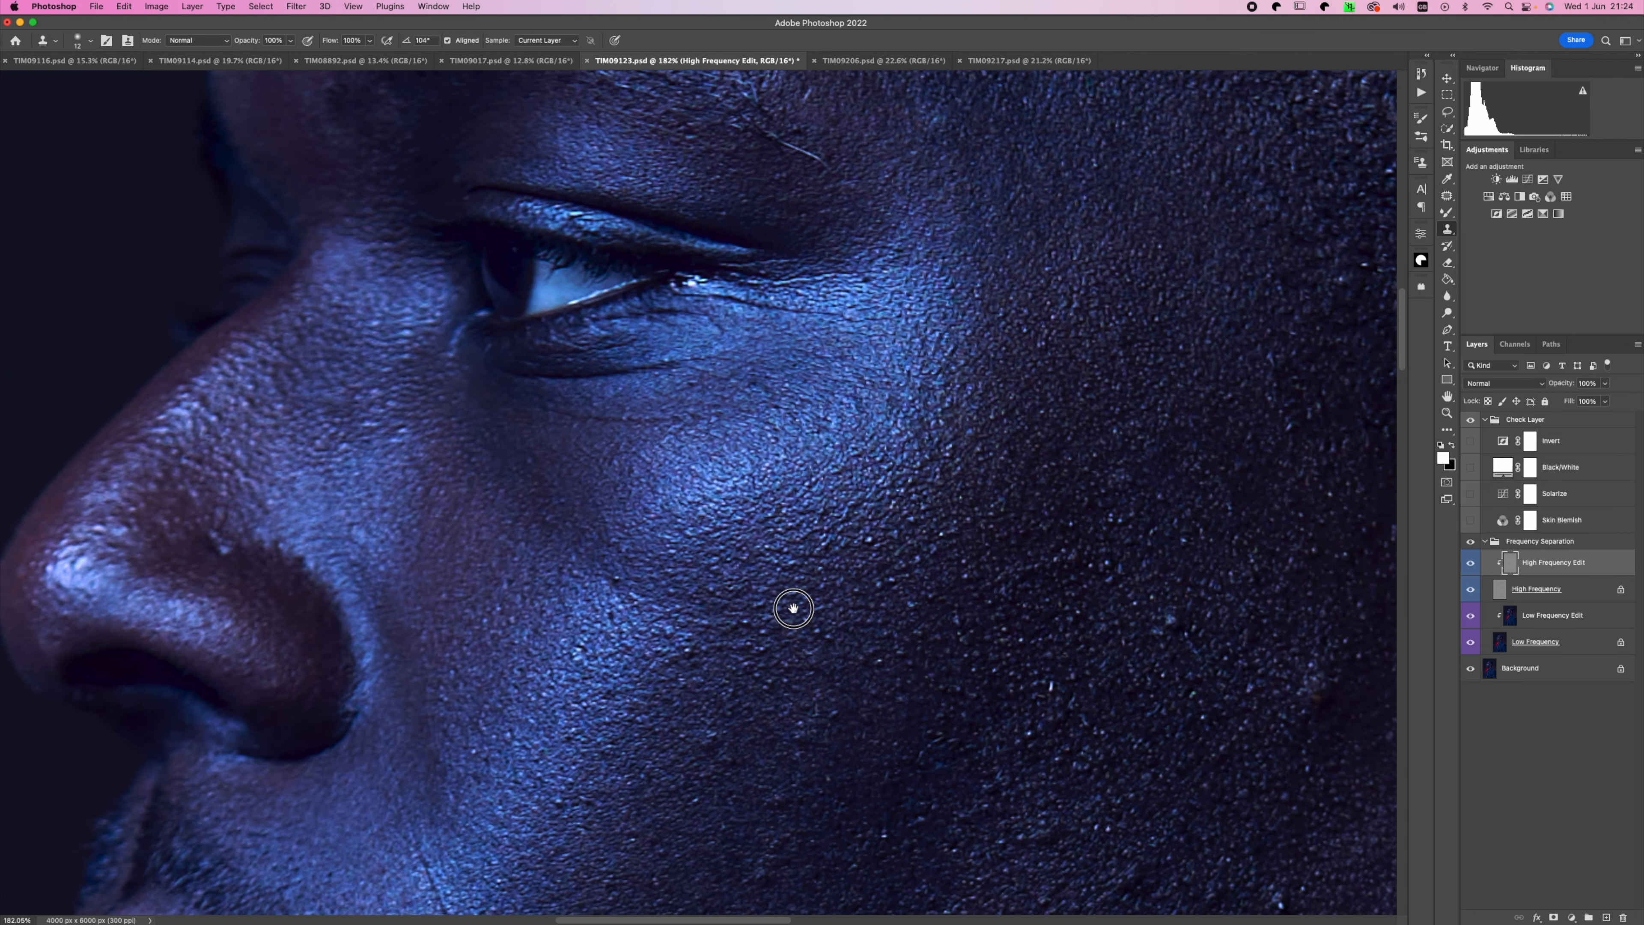
{"action": "scroll", "coordinate": [793, 608], "scroll_direction": "down", "scroll_amount": 1}
{"action": "scroll", "coordinate": [793, 608], "scroll_direction": "left", "scroll_amount": 1}
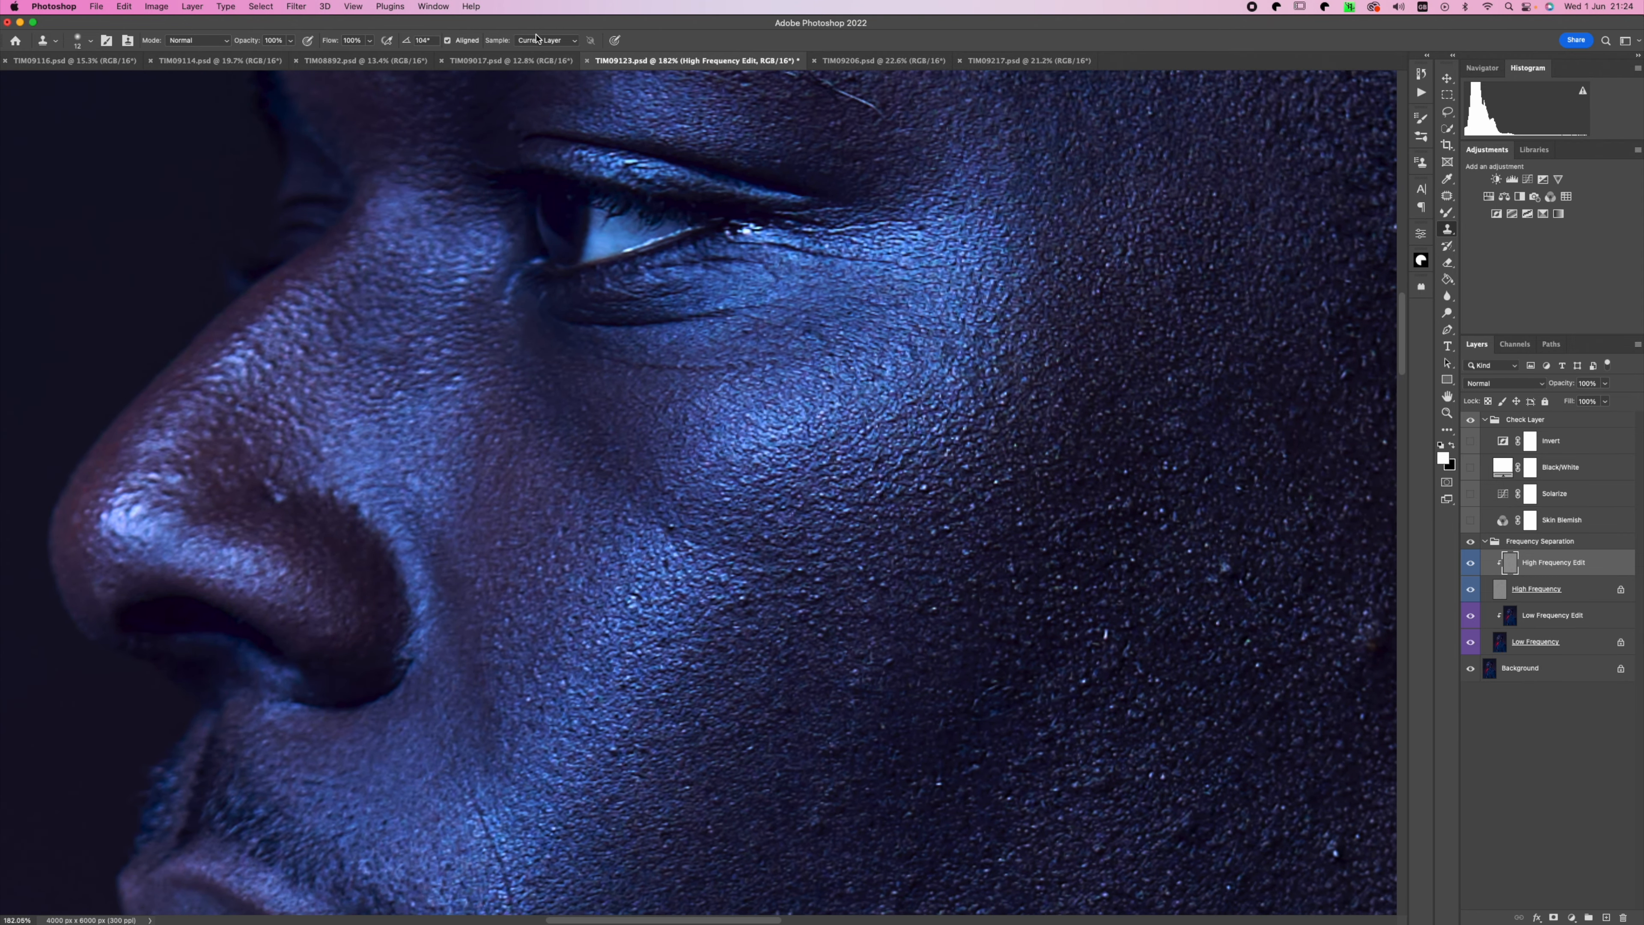
{"action": "scroll", "coordinate": [884, 581], "scroll_direction": "down", "scroll_amount": 1}
{"action": "scroll", "coordinate": [885, 580], "scroll_direction": "right", "scroll_amount": 1}
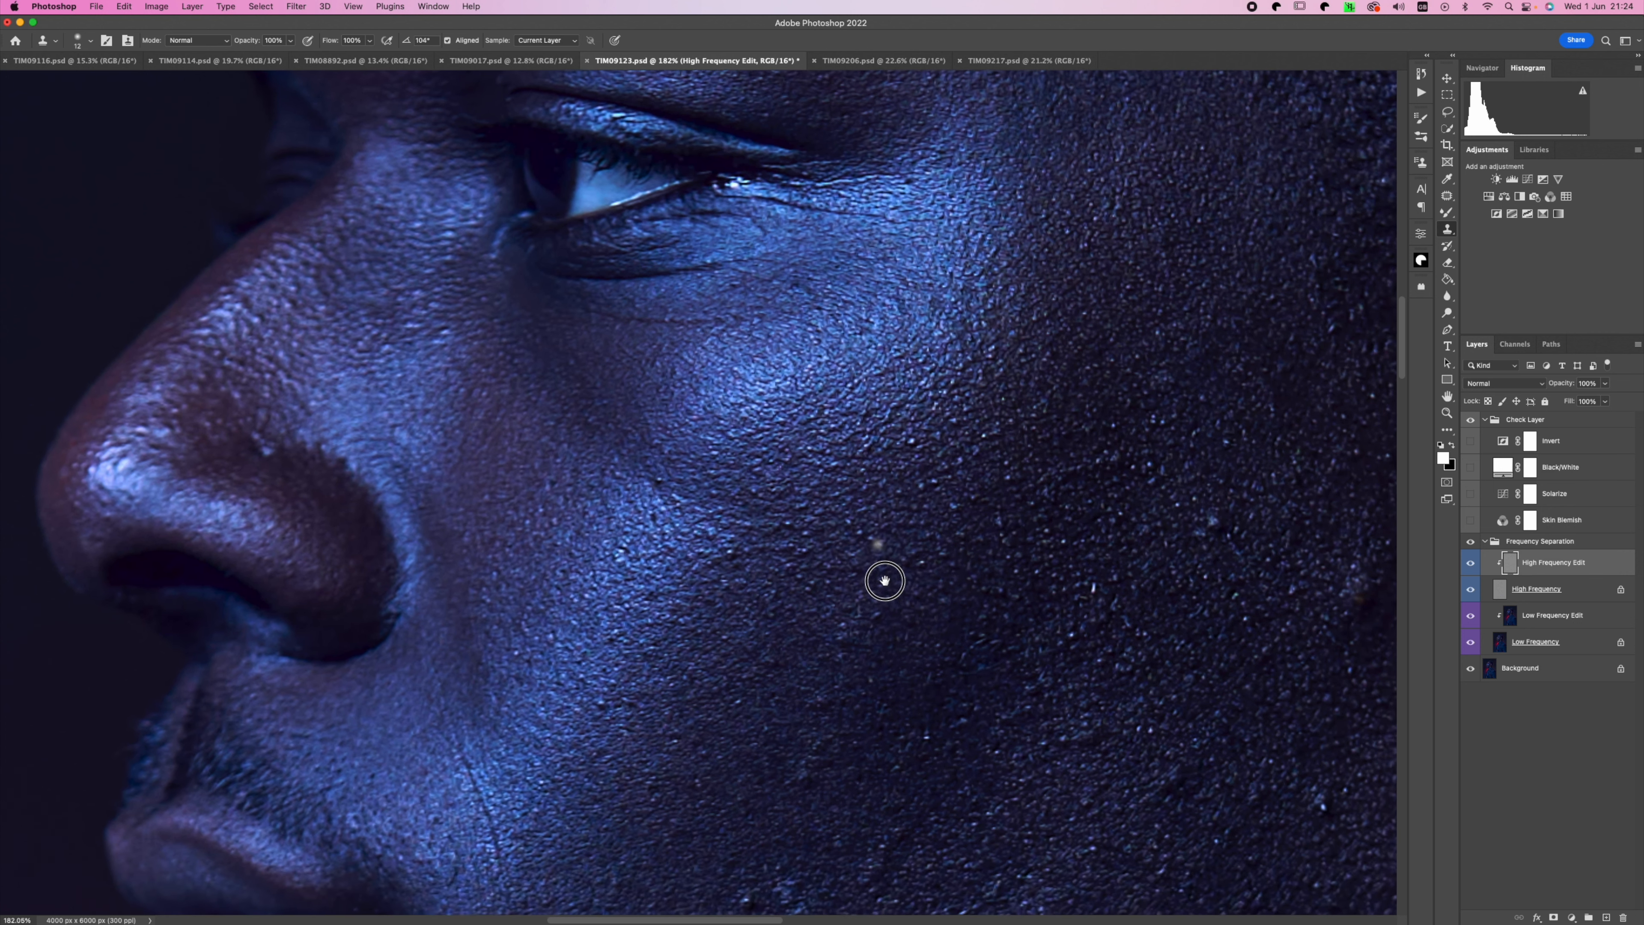
{"action": "left_click", "coordinate": [849, 619], "text": "alt"}
{"action": "left_click", "coordinate": [852, 640]}
{"action": "left_click", "coordinate": [877, 625]}
{"action": "left_click", "coordinate": [921, 560]}
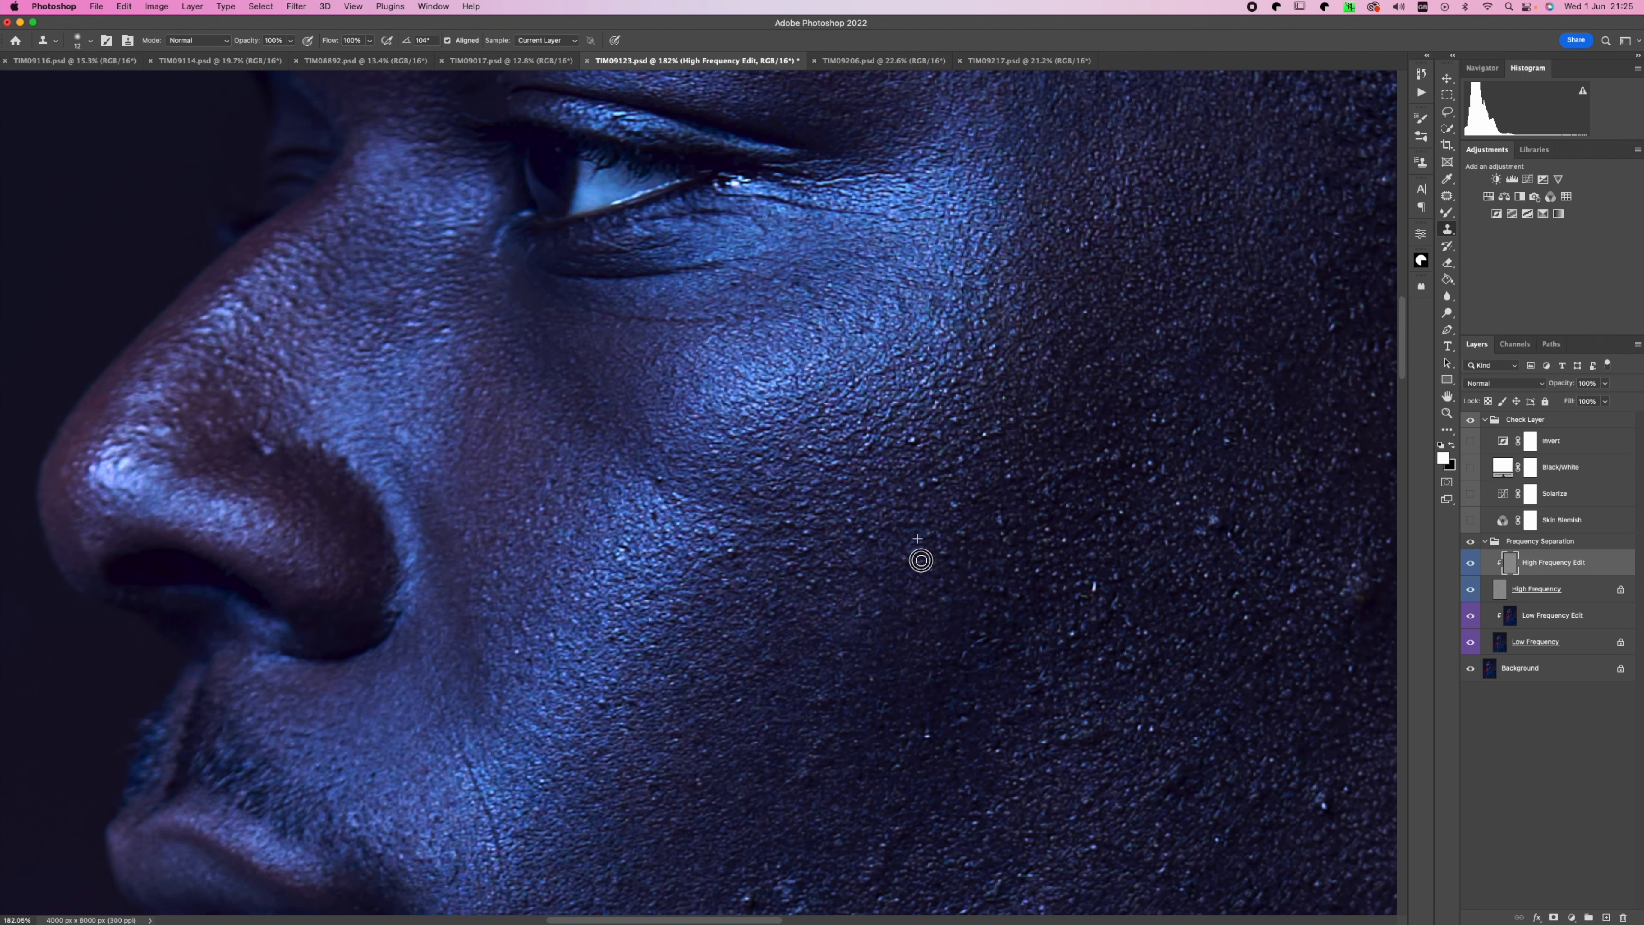
Clone out the cluster of raised bumps on the lower cheek beside the mouth, resampling nearby skin texture between strokes.
{"action": "scroll", "coordinate": [881, 580], "scroll_direction": "down", "scroll_amount": 3}
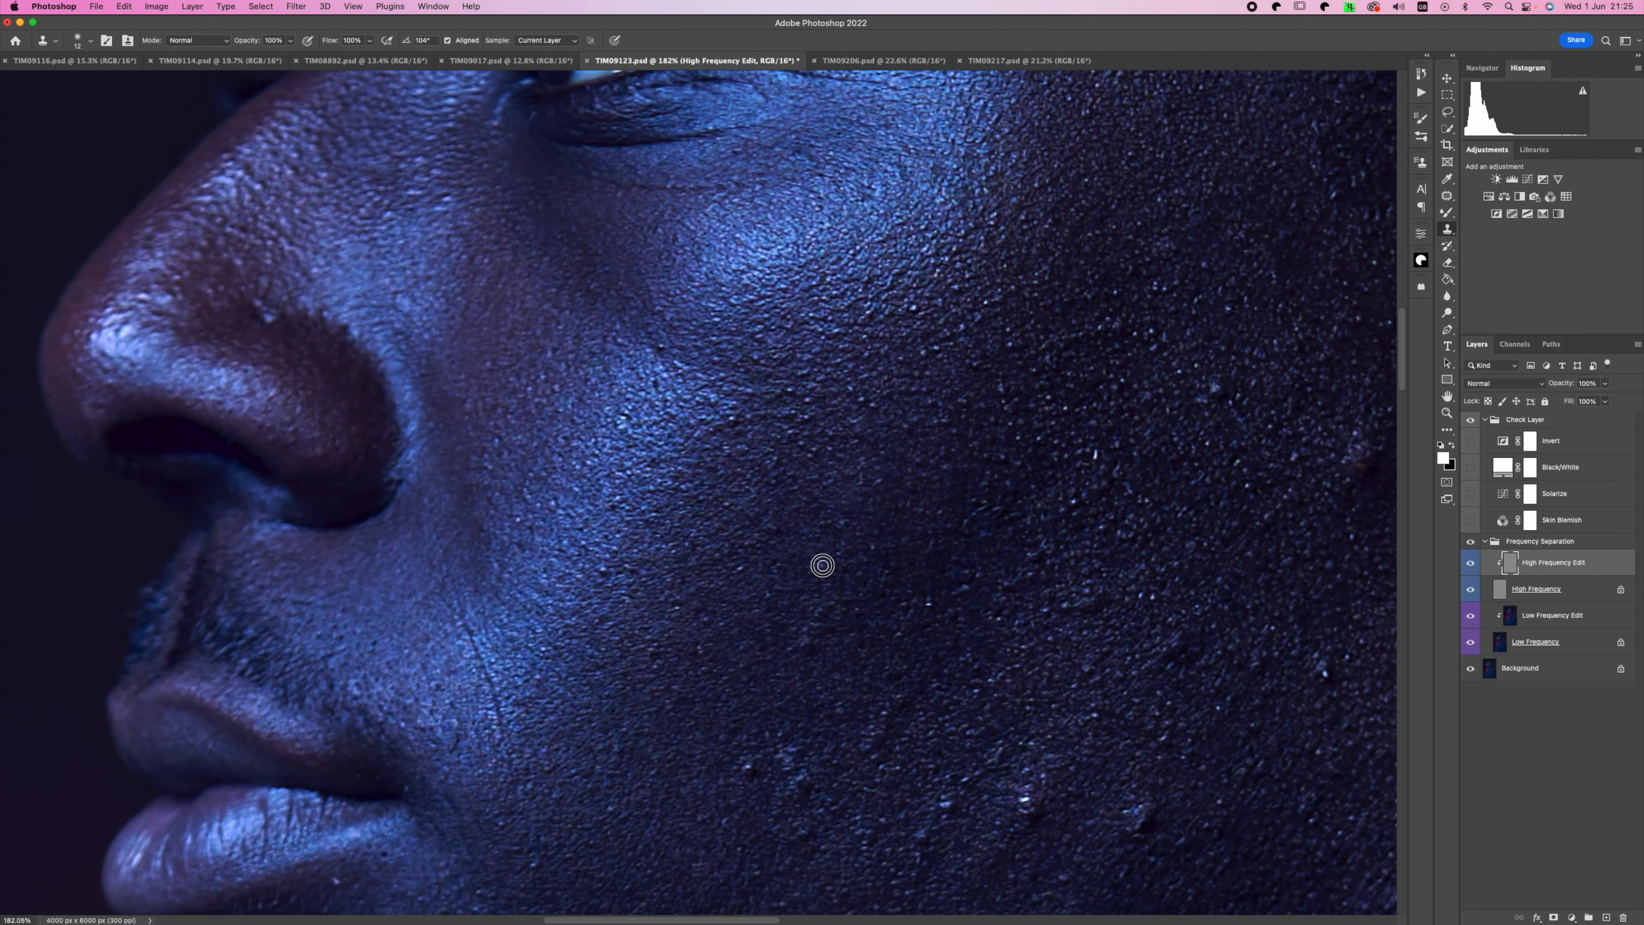
{"action": "scroll", "coordinate": [1160, 441], "scroll_direction": "up", "scroll_amount": 1}
{"action": "scroll", "coordinate": [879, 580], "scroll_direction": "down", "scroll_amount": 3}
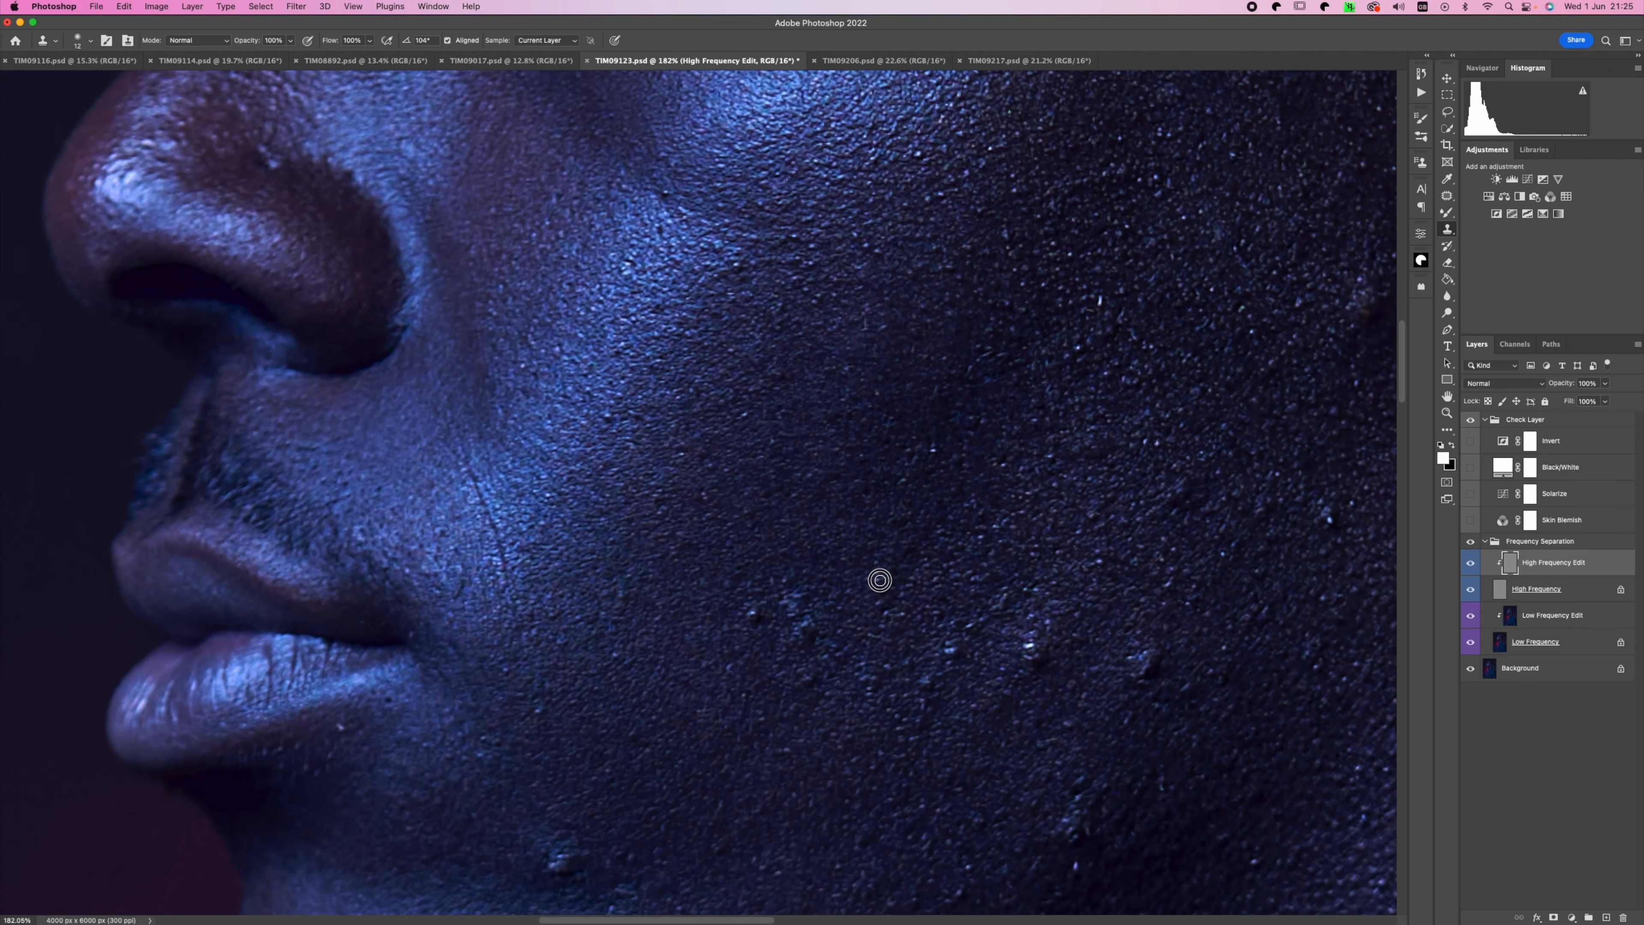
{"action": "left_click", "coordinate": [879, 580], "text": "alt"}
{"action": "left_click_drag", "start_coordinate": [879, 580], "coordinate": [931, 637]}
{"action": "left_click", "coordinate": [852, 694], "text": "alt"}
{"action": "mouse_move", "coordinate": [1009, 701]}
{"action": "left_mouse_down"}
{"action": "mouse_move", "coordinate": [979, 610]}
{"action": "mouse_move", "coordinate": [983, 628]}
{"action": "left_mouse_up"}
{"action": "left_click", "coordinate": [979, 609], "text": "alt"}
{"action": "left_click", "coordinate": [983, 628]}
{"action": "left_click_drag", "start_coordinate": [1100, 553], "coordinate": [1032, 583]}
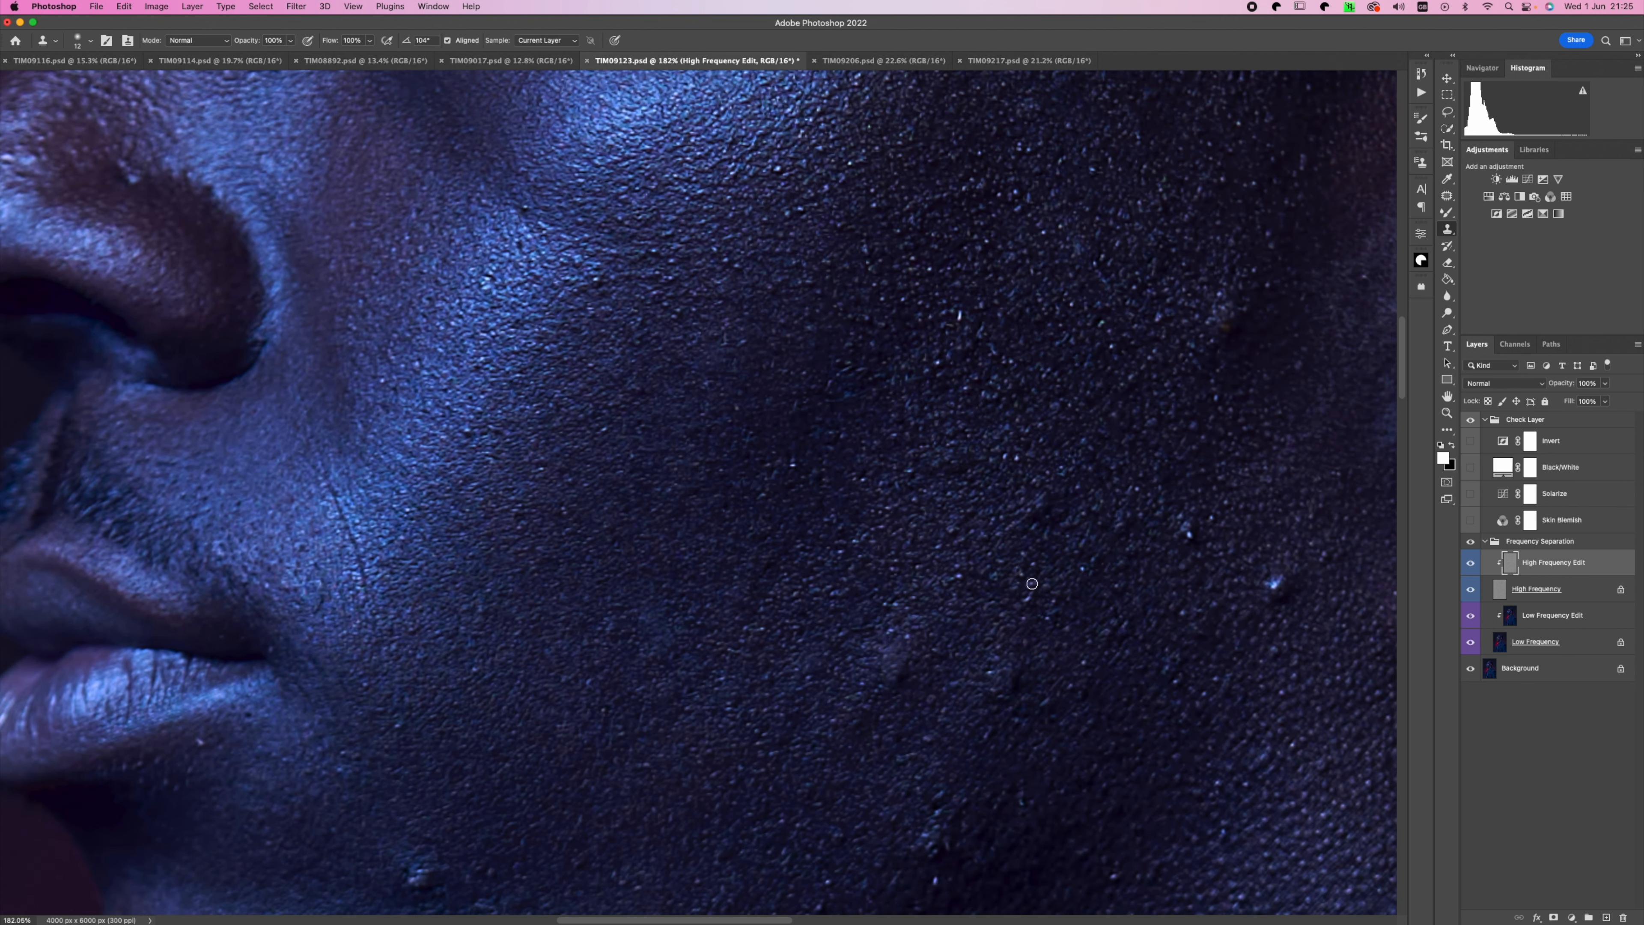
Clone away the remaining bumps on the jaw near the earring and around the chin.
{"action": "scroll", "coordinate": [1032, 584], "scroll_direction": "right", "scroll_amount": 5}
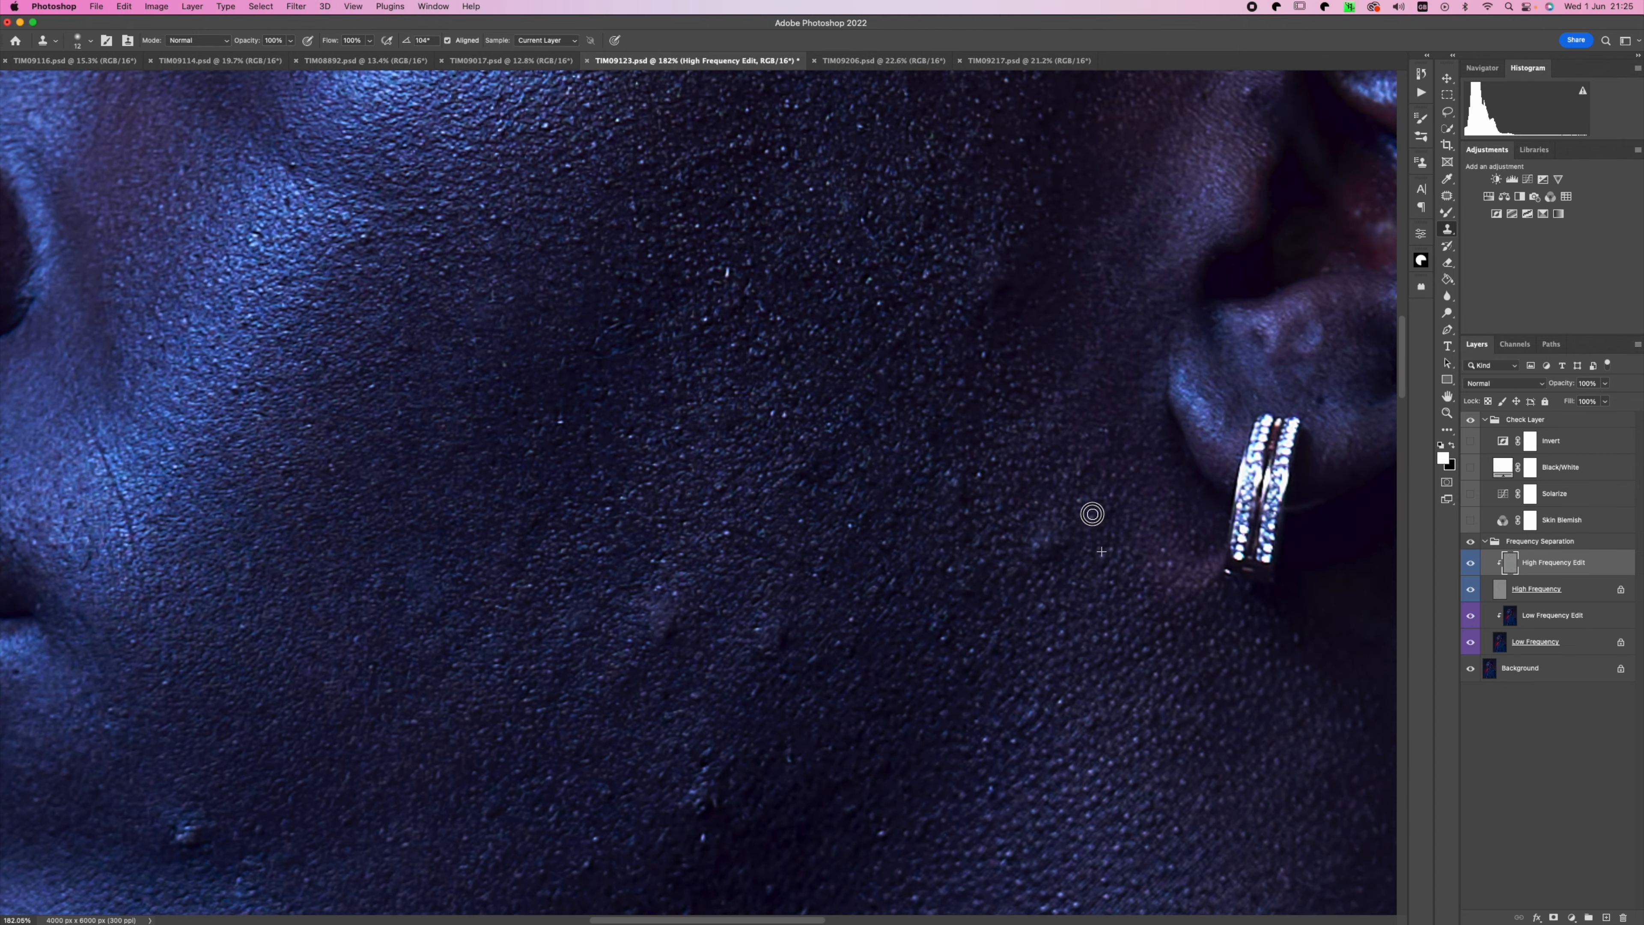
{"action": "scroll", "coordinate": [1092, 514], "scroll_direction": "left", "scroll_amount": 6}
{"action": "scroll", "coordinate": [837, 594], "scroll_direction": "up", "scroll_amount": 2}
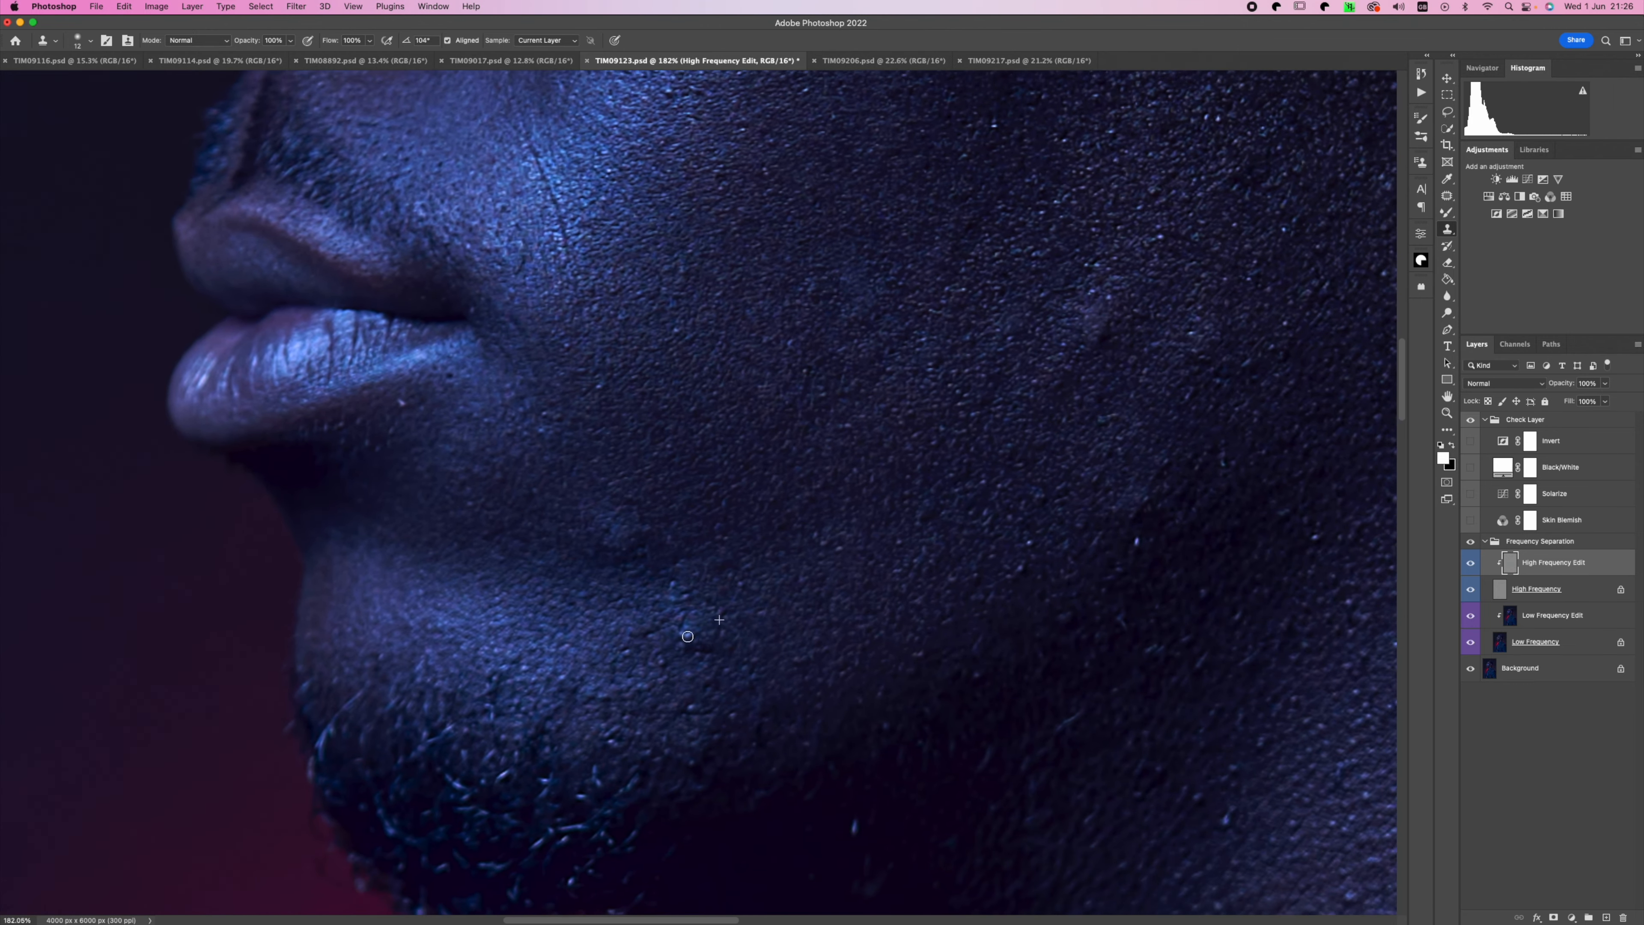
{"action": "scroll", "coordinate": [1102, 430], "scroll_direction": "right", "scroll_amount": 5}
{"action": "scroll", "coordinate": [1101, 430], "scroll_direction": "up", "scroll_amount": 3}
{"action": "scroll", "coordinate": [977, 460], "scroll_direction": "down", "scroll_amount": 2}
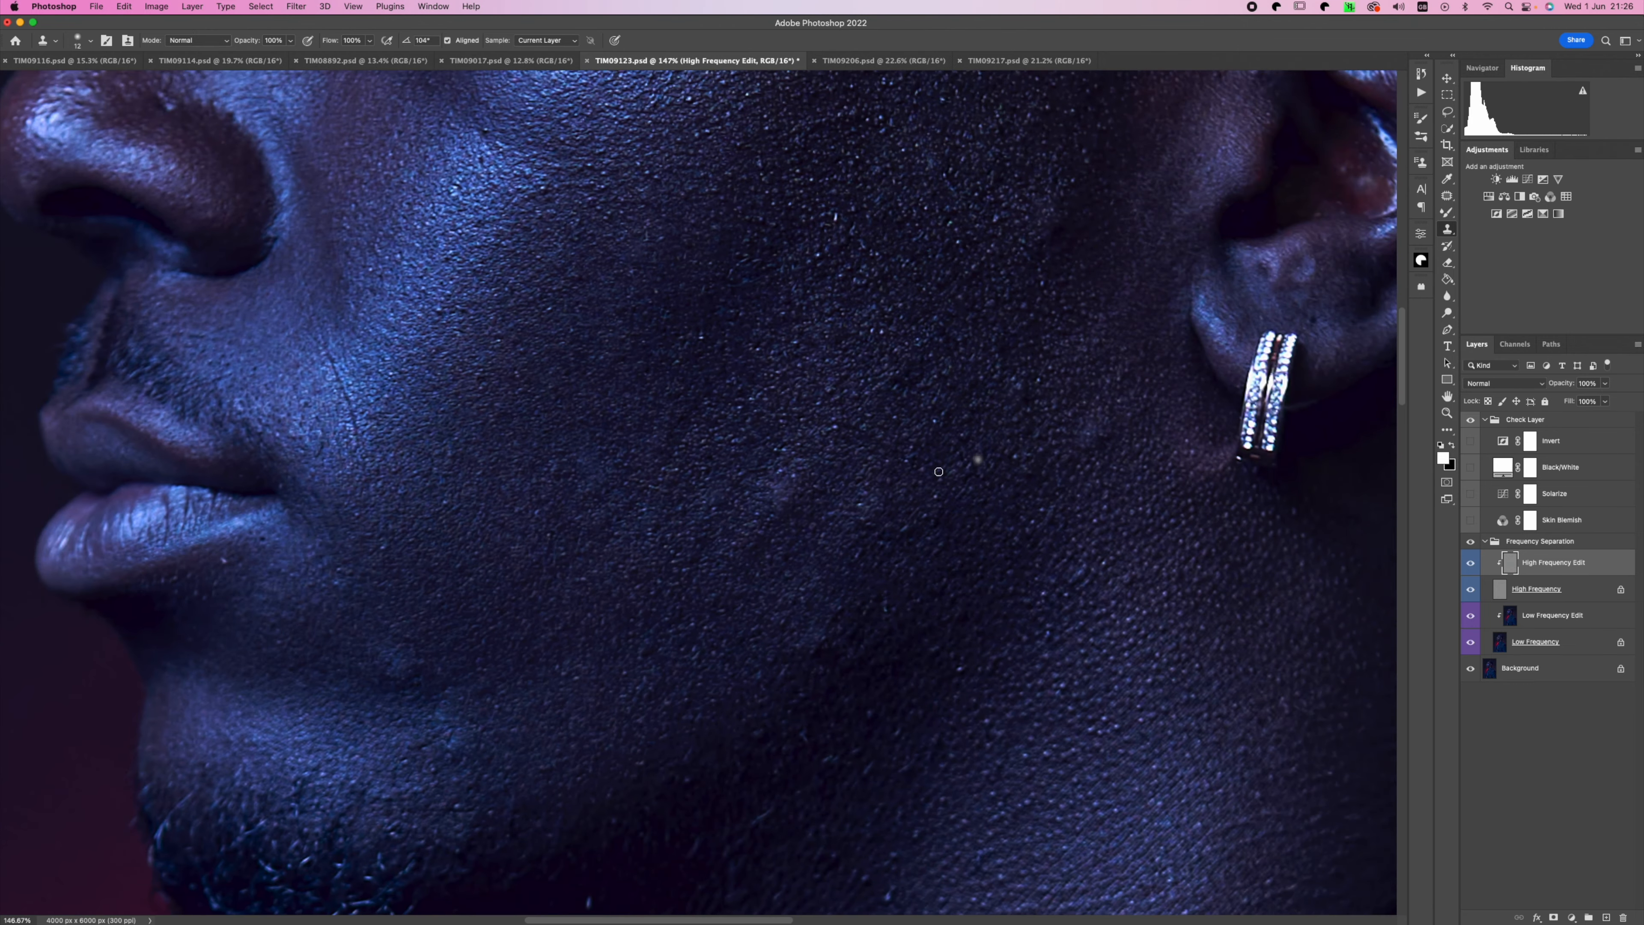
Clone nearby skin texture over the fine crease between the mouth and the cheek.
{"action": "scroll", "coordinate": [551, 324], "scroll_direction": "left", "scroll_amount": 4}
{"action": "scroll", "coordinate": [550, 323], "scroll_direction": "up", "scroll_amount": 4}
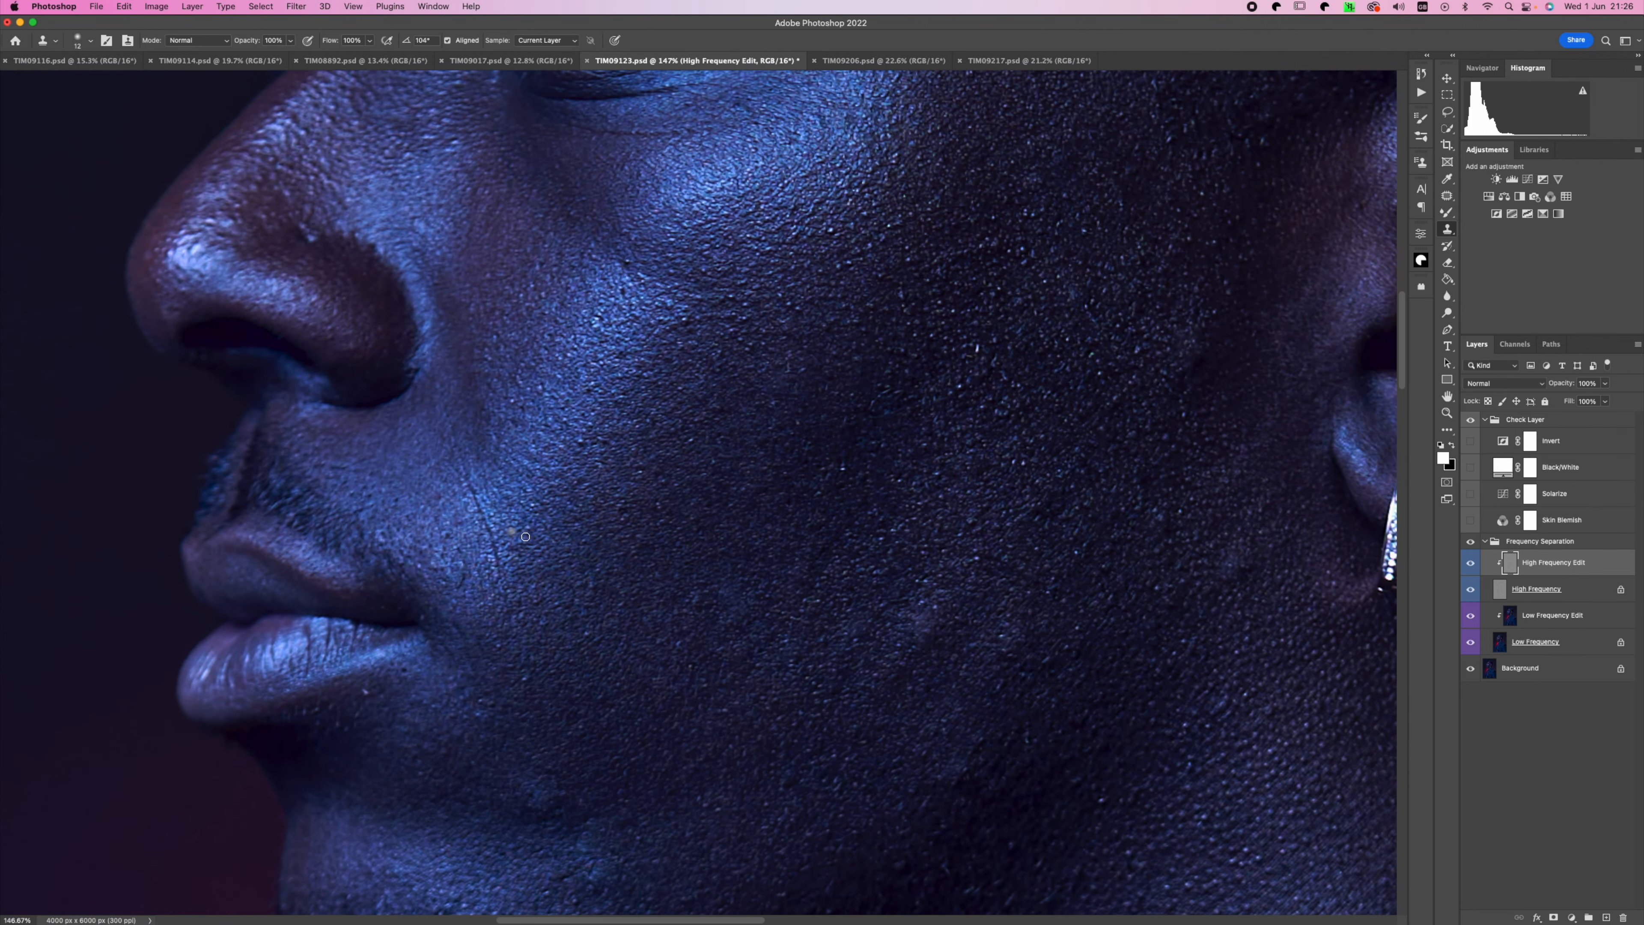
{"action": "mouse_move", "coordinate": [526, 526]}
{"action": "left_mouse_down"}
{"action": "mouse_move", "coordinate": [550, 496]}
{"action": "mouse_move", "coordinate": [576, 670]}
{"action": "mouse_move", "coordinate": [532, 561]}
{"action": "mouse_move", "coordinate": [545, 583]}
{"action": "left_mouse_up"}
{"action": "left_click", "coordinate": [595, 682], "text": "alt"}
{"action": "scroll", "coordinate": [782, 410], "scroll_direction": "up", "scroll_amount": 2}
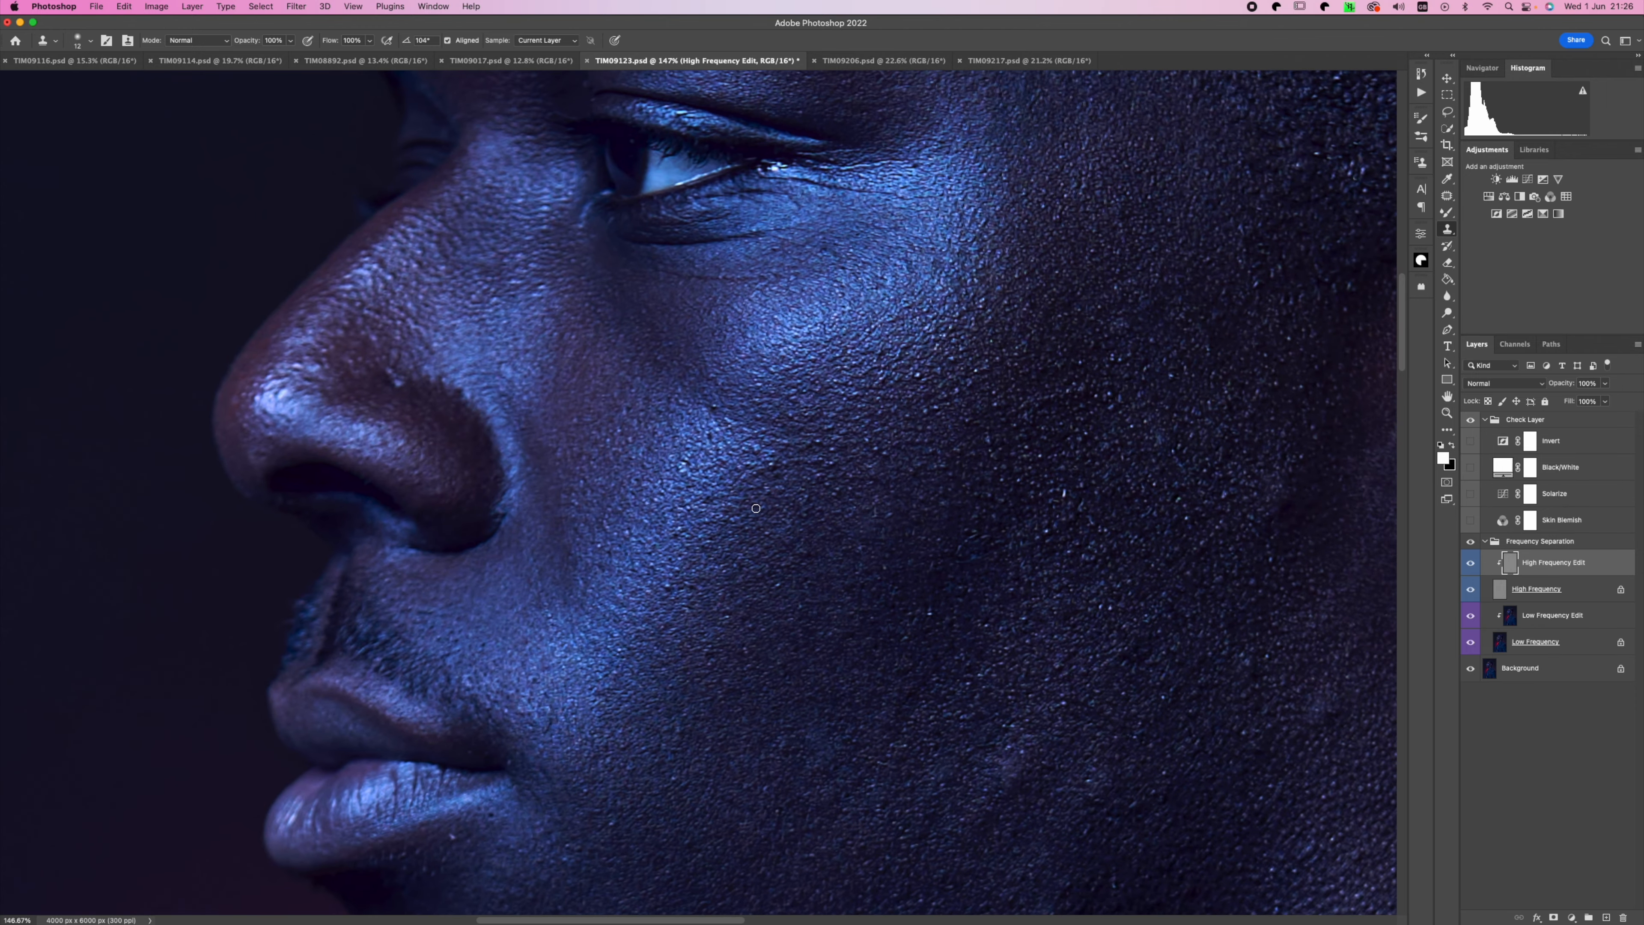
Clean up the uneven skin texture along the side of the nose with sampled clone strokes.
{"action": "scroll", "coordinate": [657, 458], "scroll_direction": "up", "scroll_amount": 6}
{"action": "scroll", "coordinate": [657, 457], "scroll_direction": "left", "scroll_amount": 4}
{"action": "left_click_drag", "start_coordinate": [658, 457], "coordinate": [669, 475]}
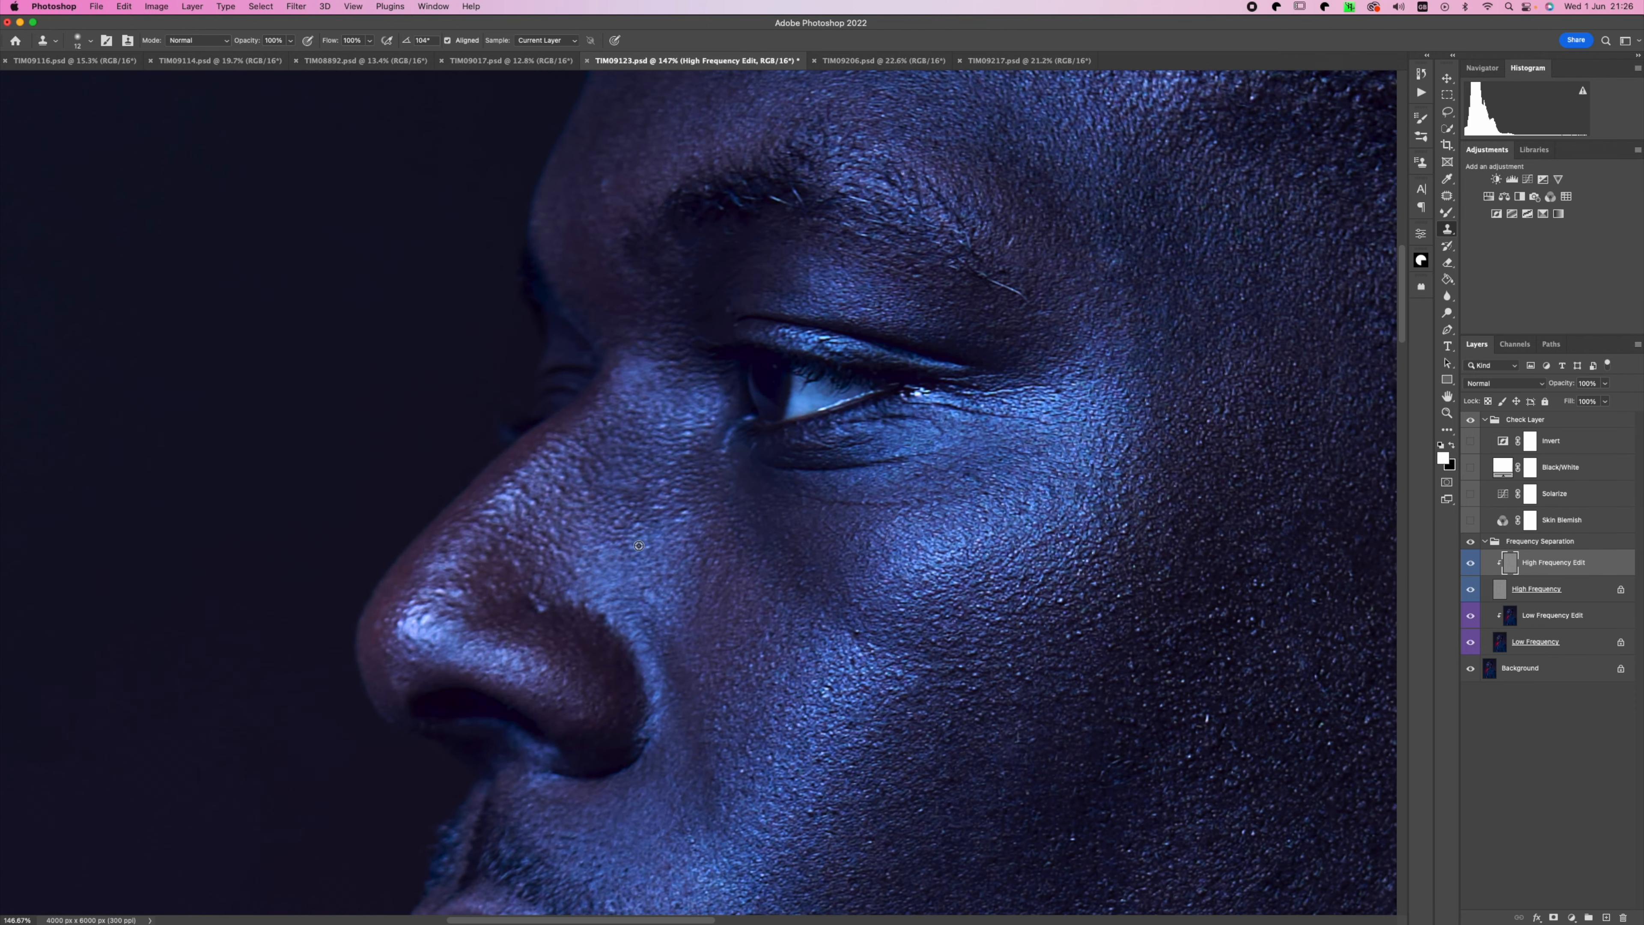
{"action": "left_click", "coordinate": [659, 509], "text": "alt"}
{"action": "left_click", "coordinate": [671, 547], "text": "alt"}
{"action": "left_click", "coordinate": [684, 508]}
Review the texture retouching across the whole face for remaining blemishes.
{"action": "scroll", "coordinate": [645, 561], "scroll_direction": "down", "scroll_amount": 5}
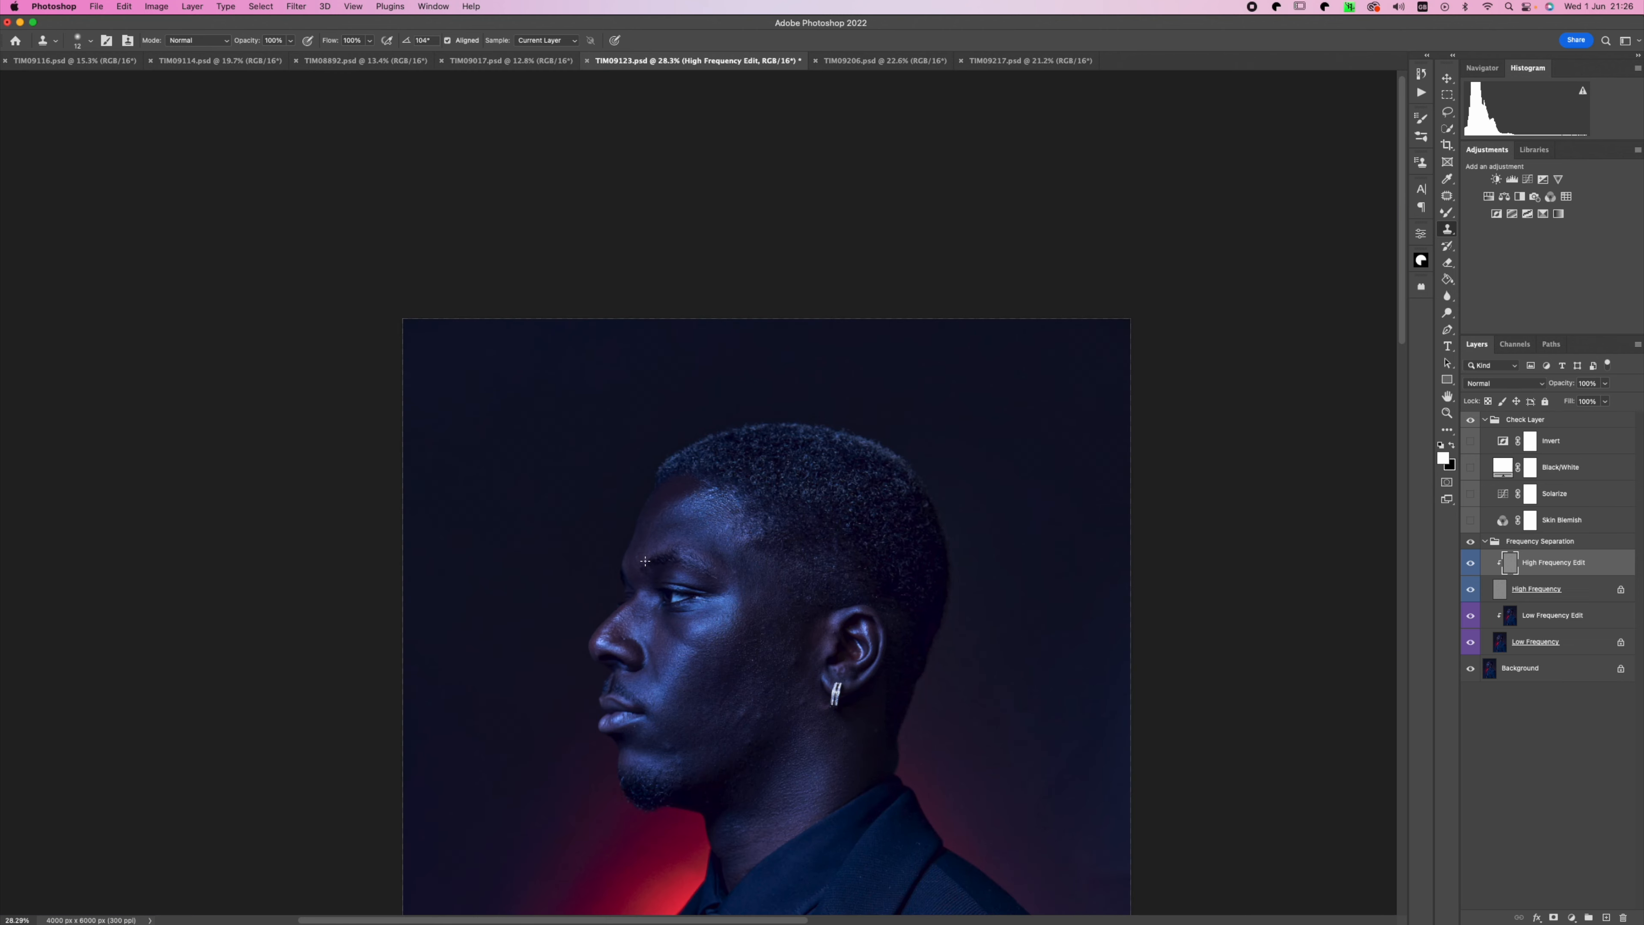
{"action": "scroll", "coordinate": [645, 561], "scroll_direction": "up", "scroll_amount": 3}
{"action": "scroll", "coordinate": [891, 609], "scroll_direction": "up", "scroll_amount": 2}
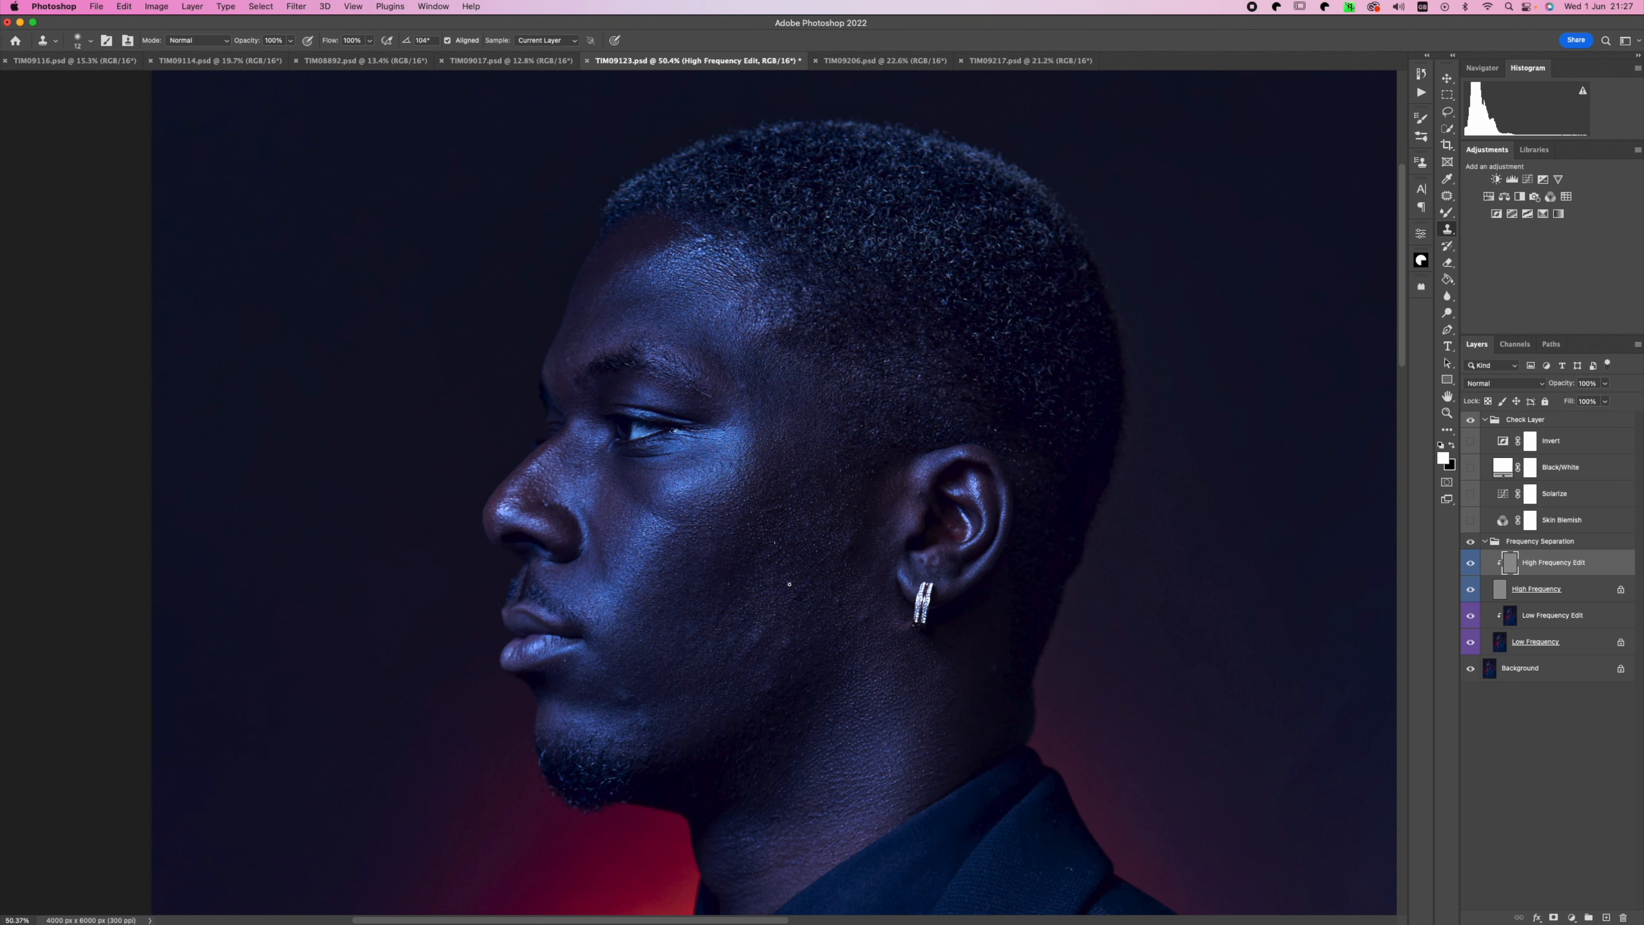
{"action": "scroll", "coordinate": [789, 584], "scroll_direction": "up", "scroll_amount": 1}
{"action": "left_click_drag", "start_coordinate": [848, 621], "coordinate": [843, 501]}
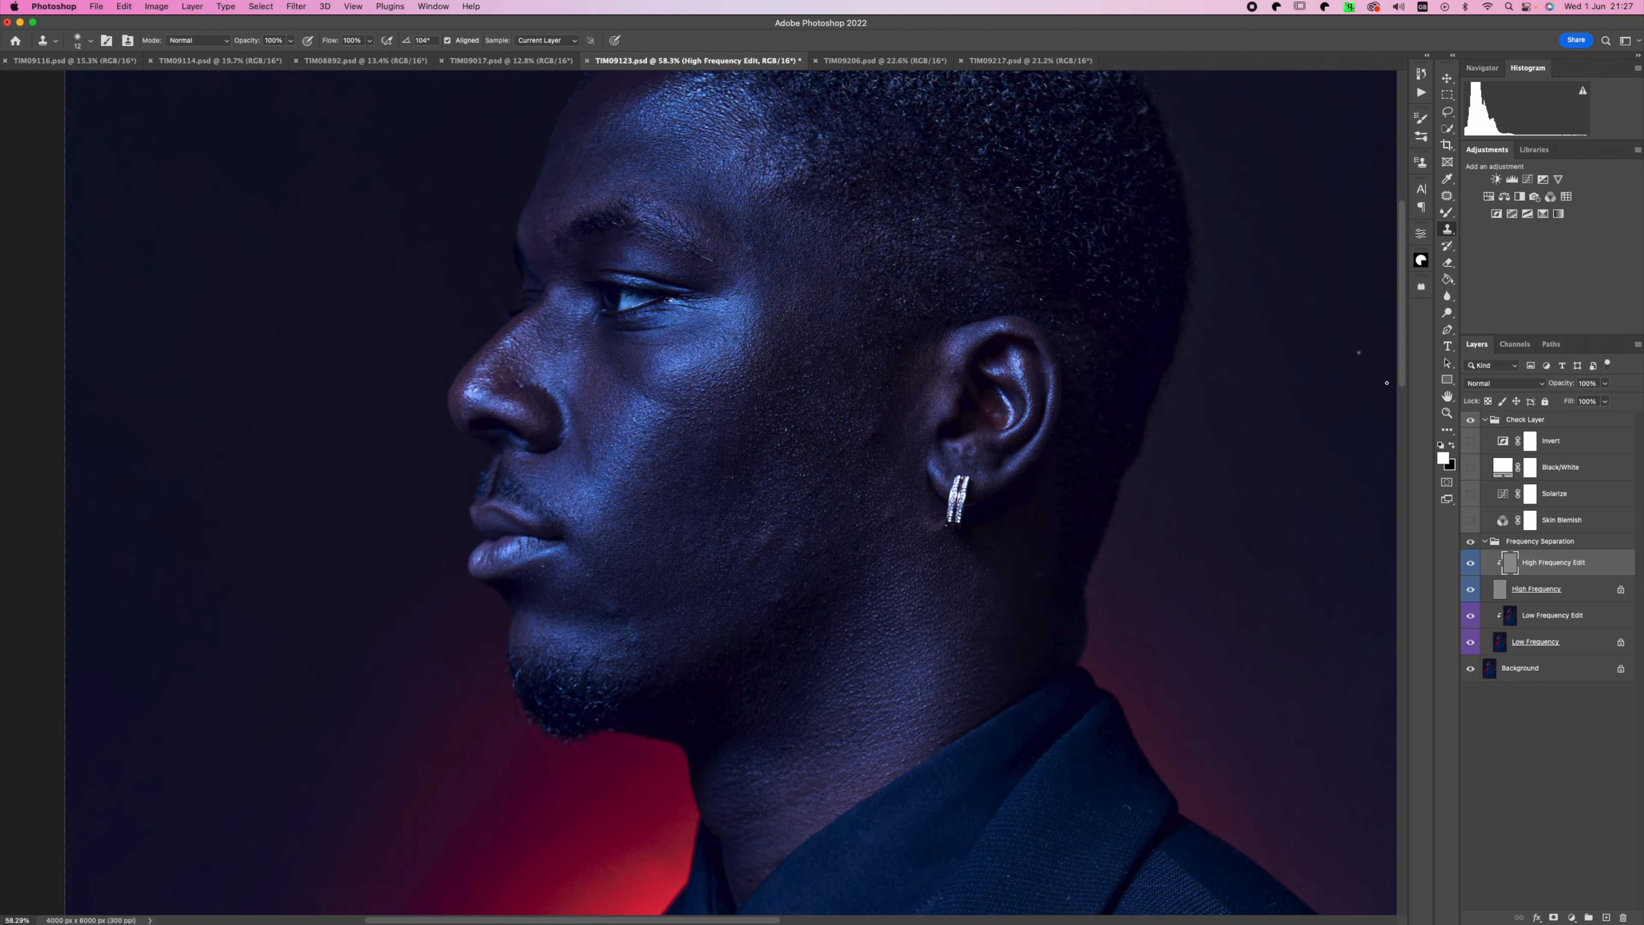
Smooth the tonal transitions on the forehead and temple of the Low Frequency Edit layer with the Mixer Brush.
{"action": "left_click", "coordinate": [1558, 616]}
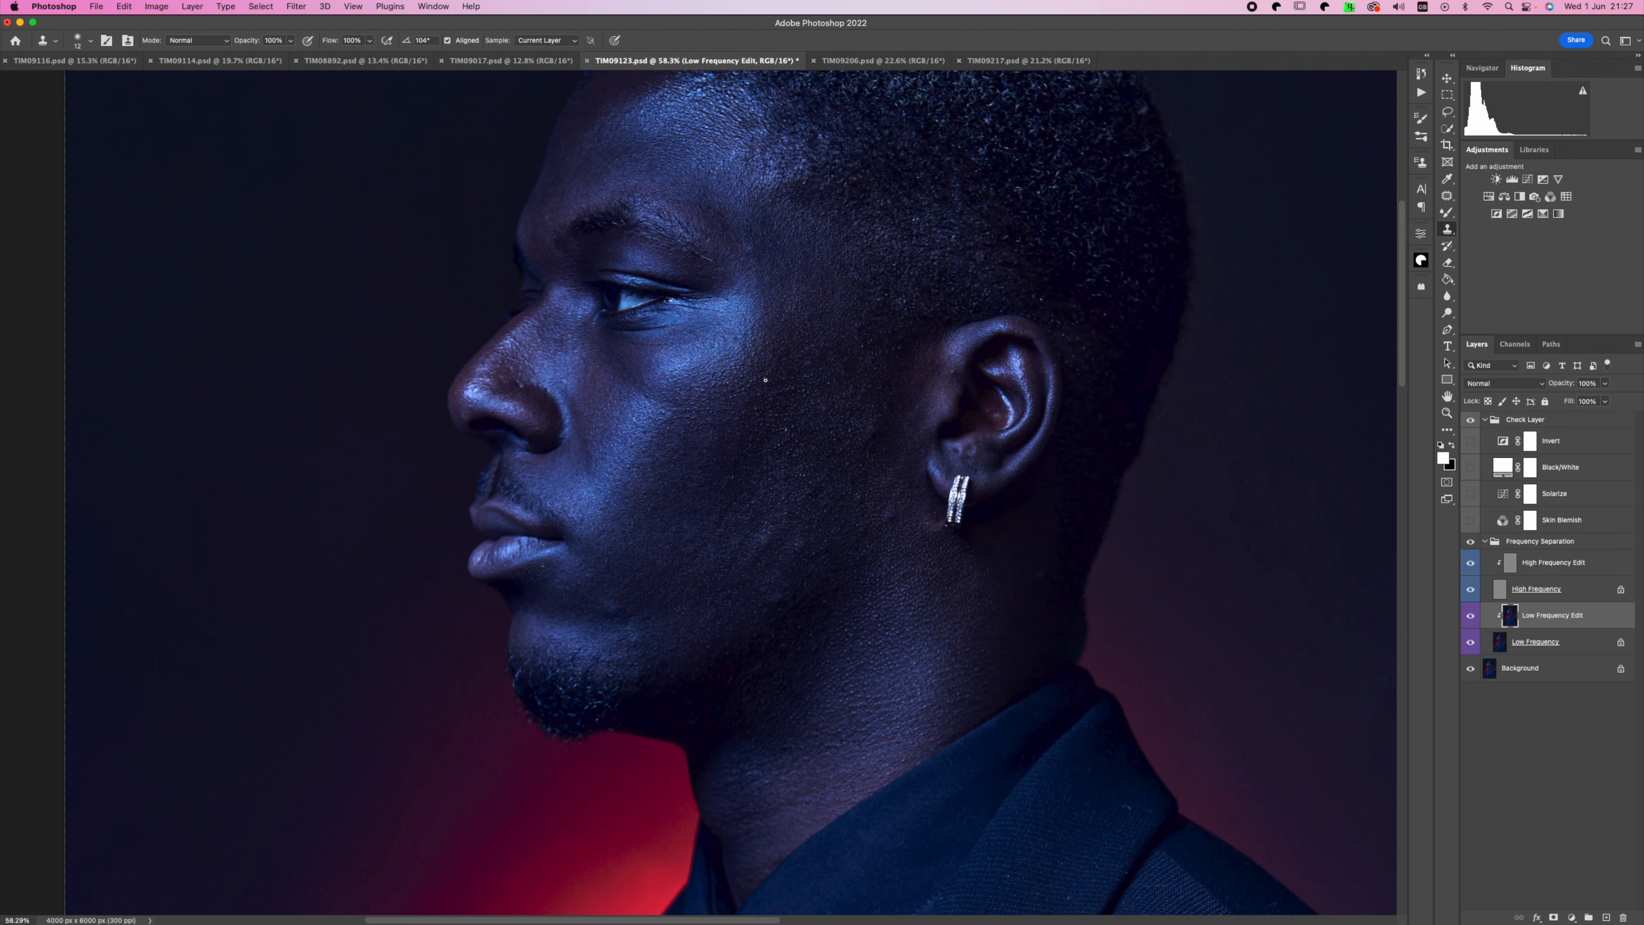
{"action": "left_click_drag", "start_coordinate": [737, 439], "coordinate": [761, 546]}
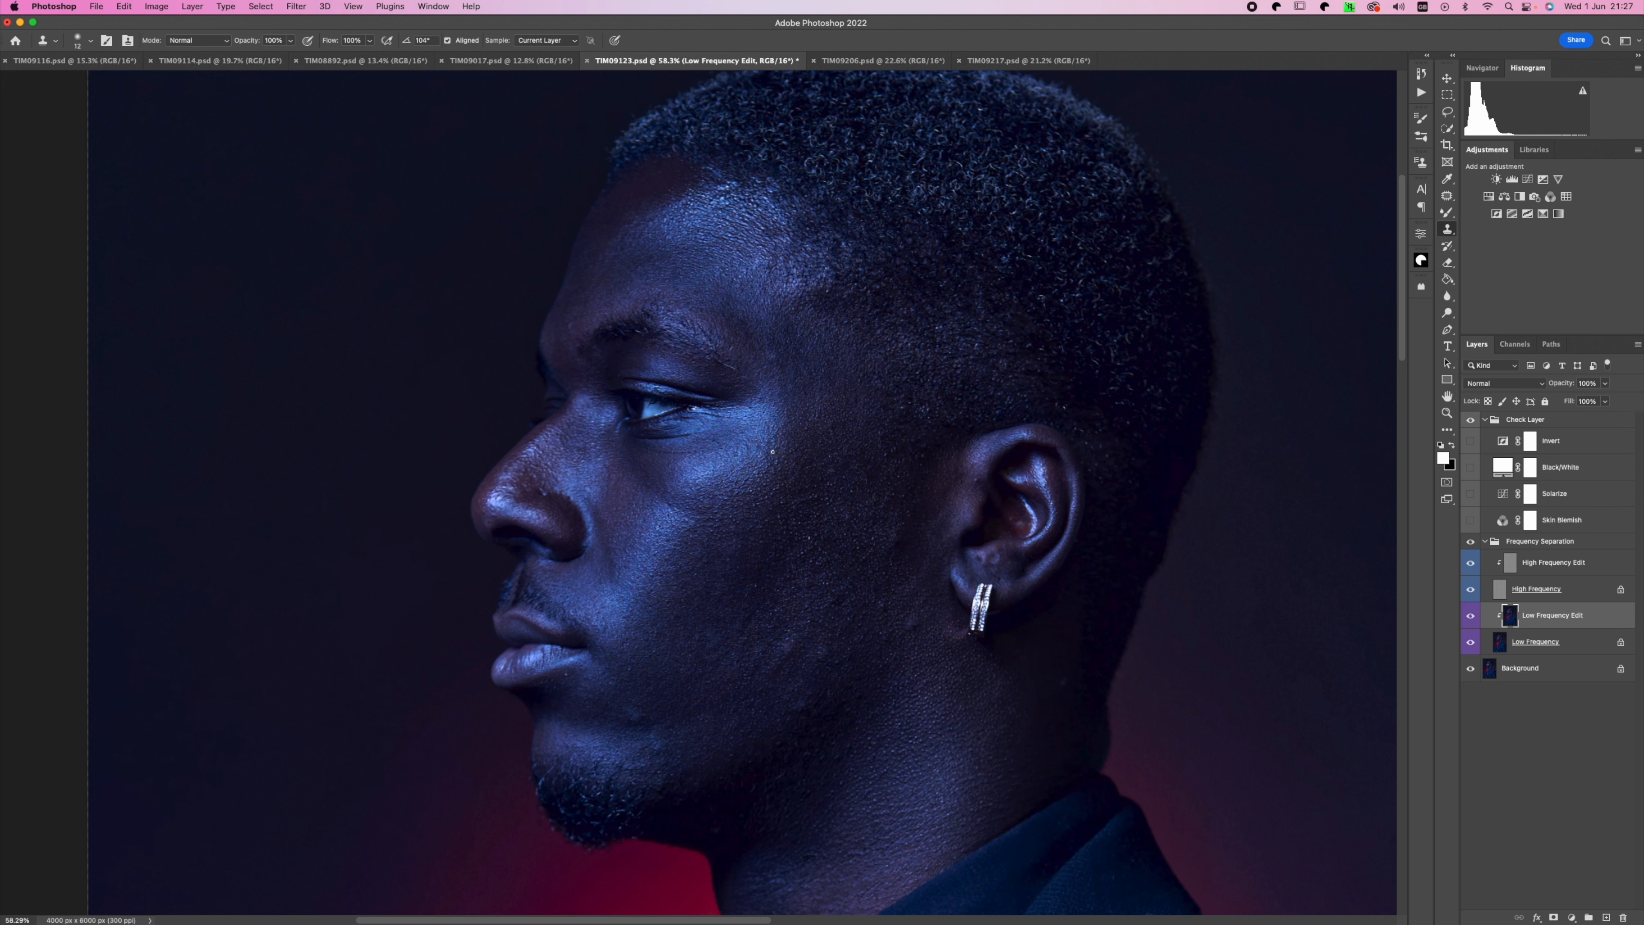
{"action": "key", "text": "b"}
{"action": "mouse_move", "coordinate": [778, 304]}
{"action": "left_mouse_down"}
{"action": "mouse_move", "coordinate": [827, 454]}
{"action": "mouse_move", "coordinate": [726, 367]}
{"action": "mouse_move", "coordinate": [688, 412]}
{"action": "mouse_move", "coordinate": [707, 350]}
{"action": "mouse_move", "coordinate": [647, 473]}
{"action": "mouse_move", "coordinate": [675, 449]}
{"action": "mouse_move", "coordinate": [702, 452]}
{"action": "mouse_move", "coordinate": [699, 438]}
{"action": "mouse_move", "coordinate": [727, 454]}
{"action": "mouse_move", "coordinate": [709, 427]}
{"action": "mouse_move", "coordinate": [682, 440]}
{"action": "mouse_move", "coordinate": [717, 362]}
{"action": "mouse_move", "coordinate": [739, 368]}
{"action": "mouse_move", "coordinate": [740, 354]}
{"action": "mouse_move", "coordinate": [681, 413]}
{"action": "mouse_move", "coordinate": [747, 457]}
{"action": "mouse_move", "coordinate": [713, 429]}
{"action": "mouse_move", "coordinate": [656, 466]}
{"action": "mouse_move", "coordinate": [730, 440]}
{"action": "mouse_move", "coordinate": [724, 461]}
{"action": "mouse_move", "coordinate": [750, 428]}
{"action": "left_mouse_up"}
{"action": "key", "text": "bracketleft"}
{"action": "key", "text": "bracketright"}
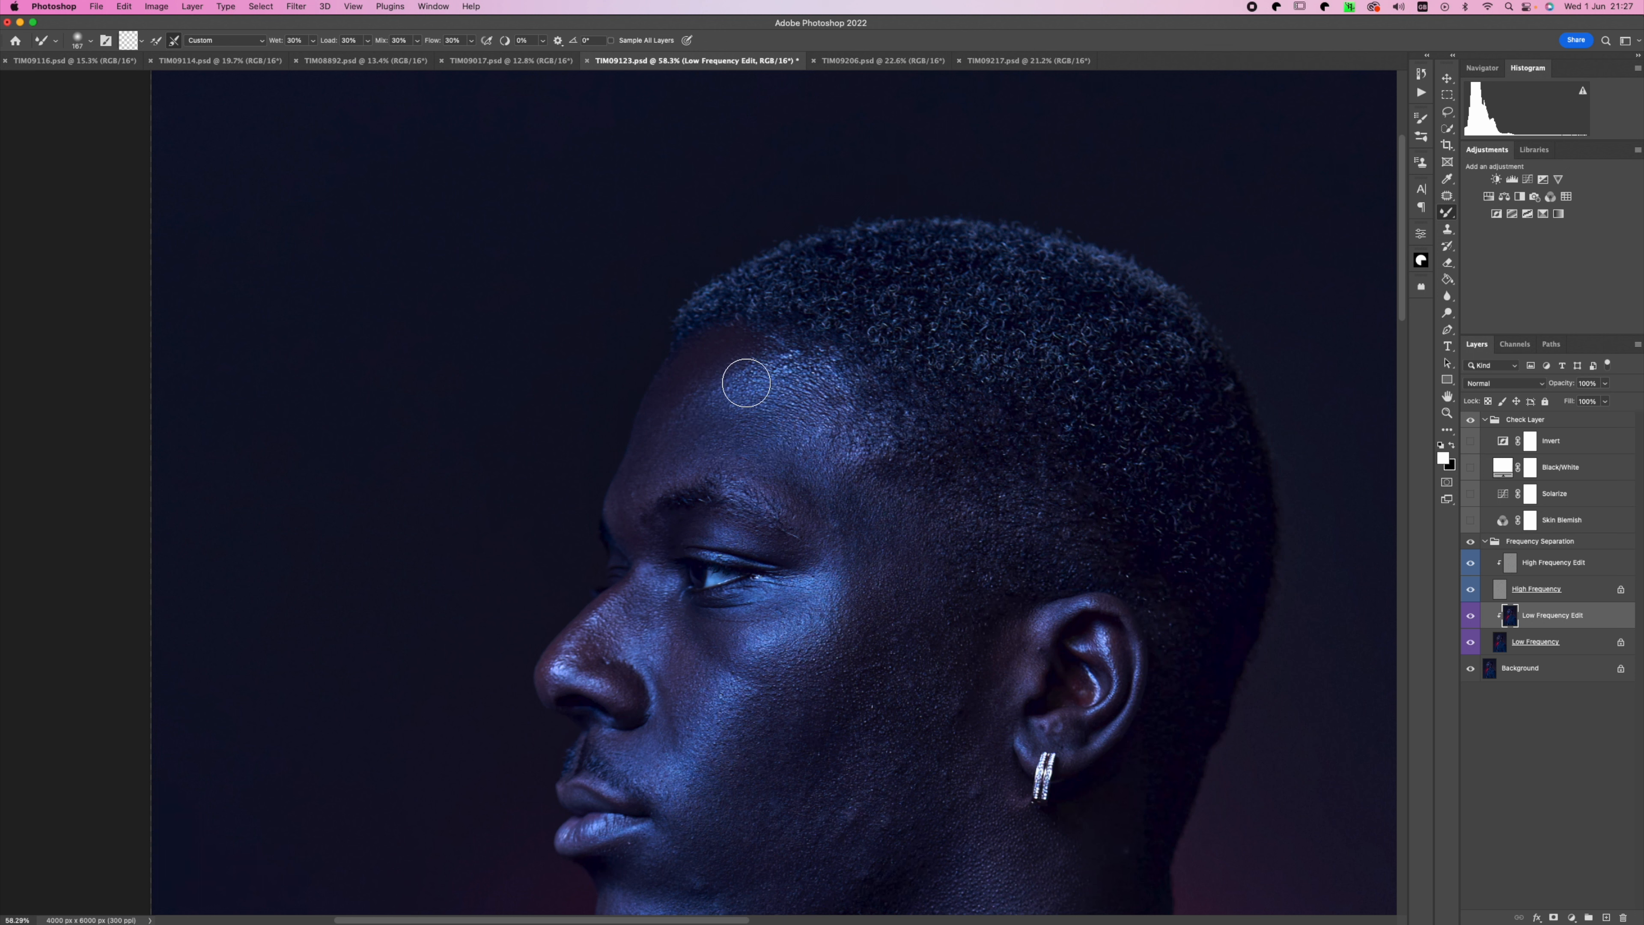
{"action": "left_click_drag", "start_coordinate": [775, 368], "coordinate": [697, 394]}
{"action": "key", "text": "bracketleft"}
{"action": "mouse_move", "coordinate": [797, 387]}
{"action": "left_mouse_down"}
{"action": "mouse_move", "coordinate": [753, 425]}
{"action": "mouse_move", "coordinate": [827, 402]}
{"action": "mouse_move", "coordinate": [830, 447]}
{"action": "mouse_move", "coordinate": [739, 424]}
{"action": "mouse_move", "coordinate": [777, 443]}
{"action": "mouse_move", "coordinate": [849, 424]}
{"action": "mouse_move", "coordinate": [814, 455]}
{"action": "mouse_move", "coordinate": [777, 449]}
{"action": "mouse_move", "coordinate": [820, 514]}
{"action": "mouse_move", "coordinate": [791, 481]}
{"action": "mouse_move", "coordinate": [834, 514]}
{"action": "mouse_move", "coordinate": [817, 497]}
{"action": "mouse_move", "coordinate": [839, 464]}
{"action": "mouse_move", "coordinate": [857, 484]}
{"action": "mouse_move", "coordinate": [879, 447]}
{"action": "mouse_move", "coordinate": [851, 502]}
{"action": "mouse_move", "coordinate": [869, 531]}
{"action": "mouse_move", "coordinate": [783, 461]}
{"action": "mouse_move", "coordinate": [859, 536]}
{"action": "left_mouse_up"}
Blend the tones of the upper cheek in front of the ear with a larger Mixer Brush.
{"action": "key", "text": "bracketright"}
{"action": "key", "text": "bracketright"}
{"action": "key", "text": "bracketleft"}
{"action": "key", "text": "bracketleft"}
{"action": "key", "text": "bracketright"}
{"action": "key", "text": "bracketright"}
{"action": "key", "text": "bracketright"}
{"action": "key", "text": "bracketright"}
{"action": "key", "text": "bracketright"}
{"action": "key", "text": "bracketright"}
{"action": "mouse_move", "coordinate": [898, 644]}
{"action": "left_mouse_down"}
{"action": "mouse_move", "coordinate": [921, 607]}
{"action": "mouse_move", "coordinate": [906, 501]}
{"action": "left_mouse_up"}
{"action": "mouse_move", "coordinate": [922, 541]}
{"action": "left_mouse_down"}
{"action": "mouse_move", "coordinate": [922, 603]}
{"action": "mouse_move", "coordinate": [940, 613]}
{"action": "mouse_move", "coordinate": [957, 544]}
{"action": "mouse_move", "coordinate": [844, 526]}
{"action": "mouse_move", "coordinate": [790, 625]}
{"action": "mouse_move", "coordinate": [799, 614]}
{"action": "left_mouse_up"}
{"action": "key", "text": "bracketleft"}
{"action": "key", "text": "bracketleft"}
{"action": "key", "text": "bracketright"}
{"action": "key", "text": "bracketright"}
{"action": "key", "text": "bracketleft"}
{"action": "key", "text": "bracketleft"}
Even out the highlights and shadows across the nose with a progressively smaller Mixer Brush.
{"action": "mouse_move", "coordinate": [789, 539]}
{"action": "left_mouse_down"}
{"action": "mouse_move", "coordinate": [752, 548]}
{"action": "mouse_move", "coordinate": [746, 567]}
{"action": "mouse_move", "coordinate": [747, 549]}
{"action": "mouse_move", "coordinate": [723, 565]}
{"action": "mouse_move", "coordinate": [712, 549]}
{"action": "mouse_move", "coordinate": [737, 516]}
{"action": "mouse_move", "coordinate": [724, 528]}
{"action": "mouse_move", "coordinate": [810, 491]}
{"action": "mouse_move", "coordinate": [703, 517]}
{"action": "mouse_move", "coordinate": [686, 534]}
{"action": "mouse_move", "coordinate": [700, 546]}
{"action": "mouse_move", "coordinate": [662, 496]}
{"action": "mouse_move", "coordinate": [695, 496]}
{"action": "mouse_move", "coordinate": [681, 518]}
{"action": "mouse_move", "coordinate": [705, 547]}
{"action": "mouse_move", "coordinate": [687, 573]}
{"action": "mouse_move", "coordinate": [632, 511]}
{"action": "mouse_move", "coordinate": [650, 470]}
{"action": "mouse_move", "coordinate": [567, 544]}
{"action": "left_mouse_up"}
{"action": "key", "text": "bracketleft"}
{"action": "key", "text": "bracketleft"}
{"action": "key", "text": "bracketleft"}
{"action": "key", "text": "bracketleft"}
{"action": "key", "text": "bracketleft"}
{"action": "key", "text": "bracketleft"}
{"action": "key", "text": "bracketleft"}
{"action": "left_click_drag", "start_coordinate": [565, 557], "coordinate": [572, 566]}
{"action": "left_click_drag", "start_coordinate": [581, 568], "coordinate": [584, 571]}
{"action": "key", "text": "bracketleft"}
{"action": "mouse_move", "coordinate": [579, 541]}
{"action": "left_mouse_down"}
{"action": "mouse_move", "coordinate": [603, 505]}
{"action": "mouse_move", "coordinate": [555, 542]}
{"action": "left_mouse_up"}
Soften the tones beside the nostril and across the middle of the cheek with a gradually enlarged Mixer Brush.
{"action": "key", "text": "]"}
{"action": "left_click_drag", "start_coordinate": [671, 616], "coordinate": [654, 588]}
{"action": "key", "text": "]"}
{"action": "key", "text": "]"}
{"action": "mouse_move", "coordinate": [656, 646]}
{"action": "left_mouse_down"}
{"action": "mouse_move", "coordinate": [676, 624]}
{"action": "mouse_move", "coordinate": [638, 654]}
{"action": "mouse_move", "coordinate": [627, 641]}
{"action": "mouse_move", "coordinate": [653, 576]}
{"action": "left_mouse_up"}
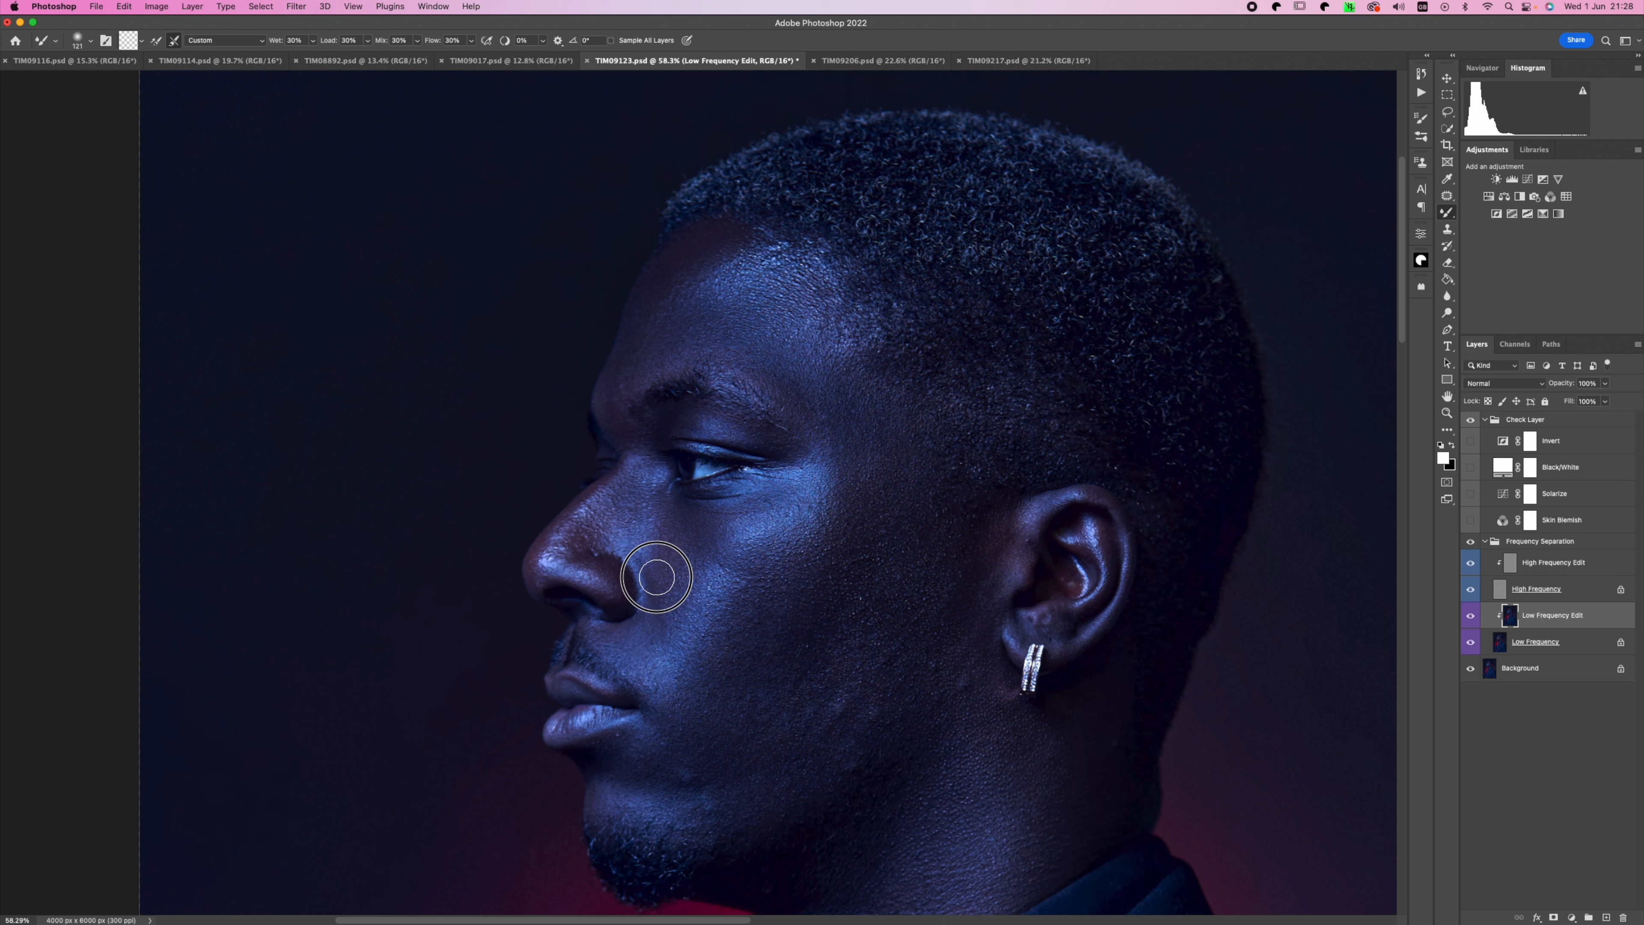
{"action": "key", "text": "]"}
{"action": "mouse_move", "coordinate": [751, 586]}
{"action": "left_mouse_down"}
{"action": "mouse_move", "coordinate": [741, 658]}
{"action": "mouse_move", "coordinate": [751, 641]}
{"action": "mouse_move", "coordinate": [789, 665]}
{"action": "mouse_move", "coordinate": [839, 586]}
{"action": "left_mouse_up"}
{"action": "key", "text": "]"}
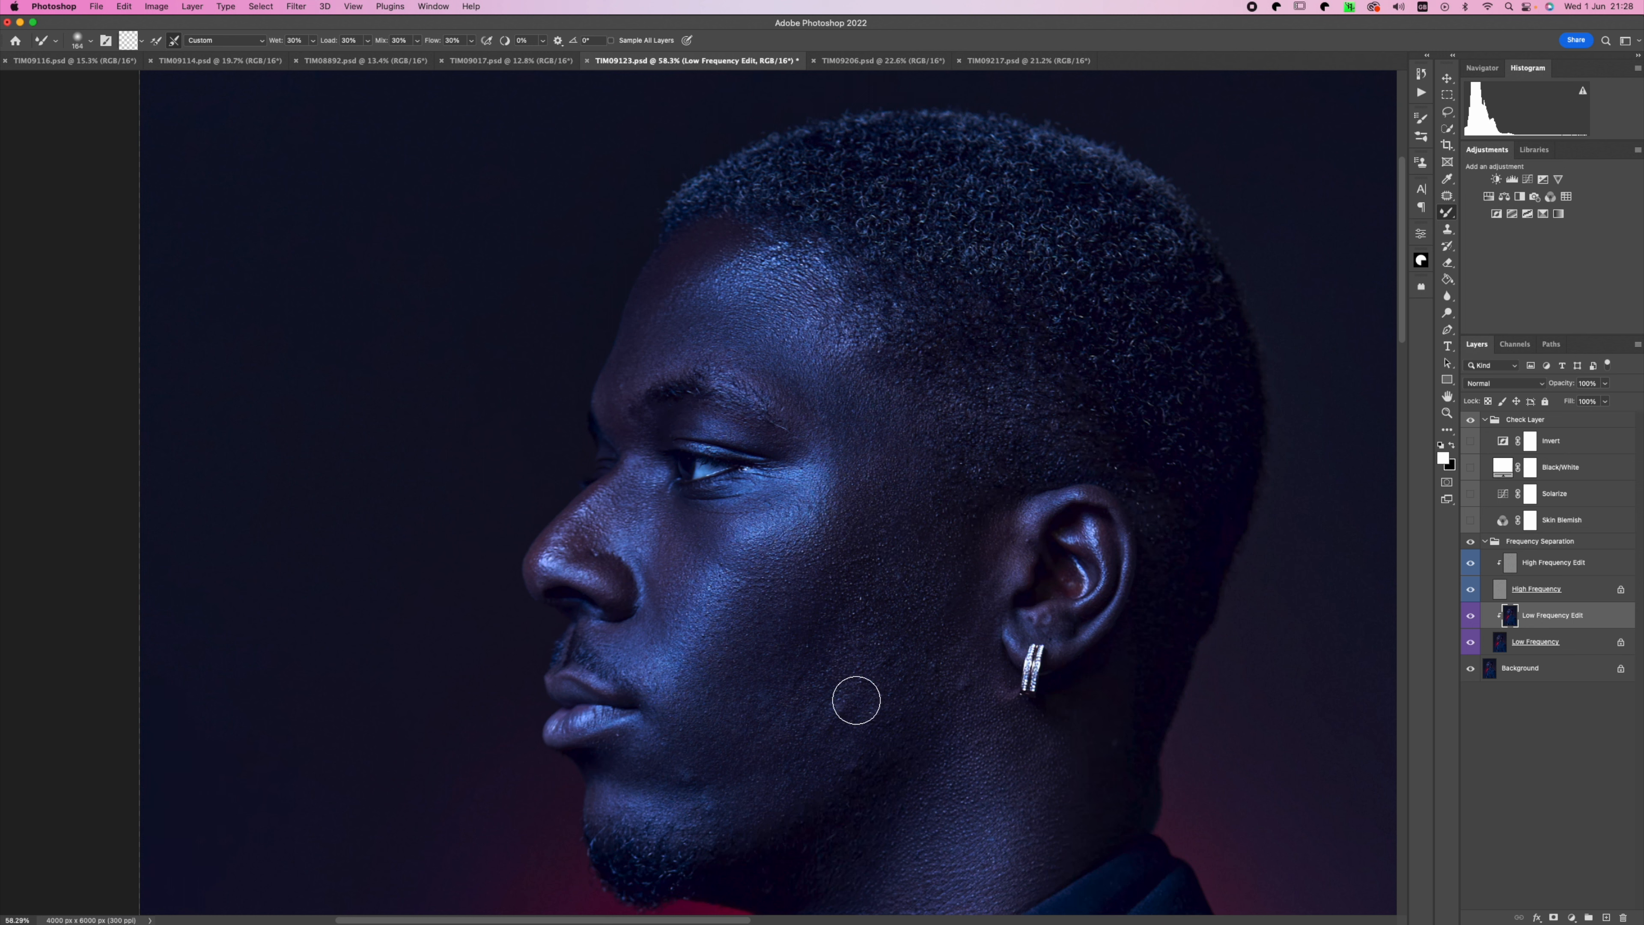
Blend the uneven tones along the lower cheek and jawline with the Mixer Brush.
{"action": "mouse_move", "coordinate": [855, 702]}
{"action": "left_mouse_down"}
{"action": "mouse_move", "coordinate": [833, 706]}
{"action": "mouse_move", "coordinate": [872, 708]}
{"action": "mouse_move", "coordinate": [868, 729]}
{"action": "mouse_move", "coordinate": [756, 698]}
{"action": "mouse_move", "coordinate": [785, 691]}
{"action": "mouse_move", "coordinate": [722, 733]}
{"action": "left_mouse_up"}
{"action": "key", "text": "]"}
{"action": "key", "text": "["}
{"action": "left_click_drag", "start_coordinate": [864, 686], "coordinate": [871, 581]}
{"action": "key", "text": "["}
{"action": "key", "text": "["}
{"action": "left_click", "coordinate": [829, 664]}
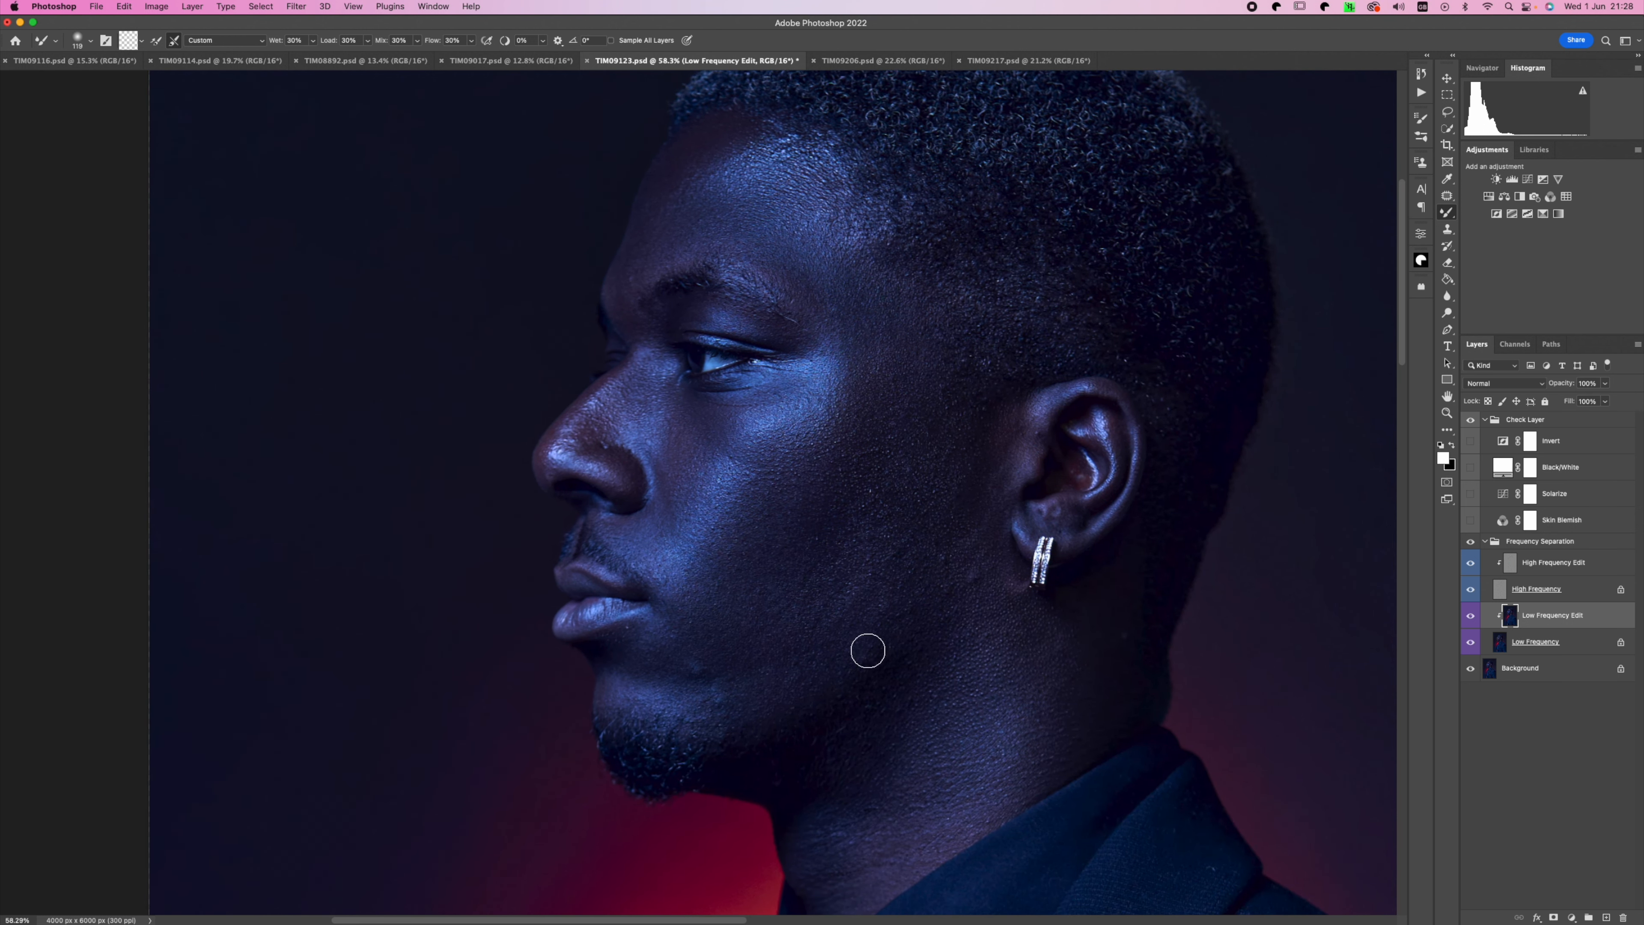
{"action": "left_click", "coordinate": [861, 662]}
Smooth the shadow tones in front of the ear and beside the earring with a smaller Mixer Brush.
{"action": "key", "text": "["}
{"action": "left_click", "coordinate": [942, 545]}
{"action": "left_click", "coordinate": [963, 535]}
{"action": "left_click", "coordinate": [972, 569]}
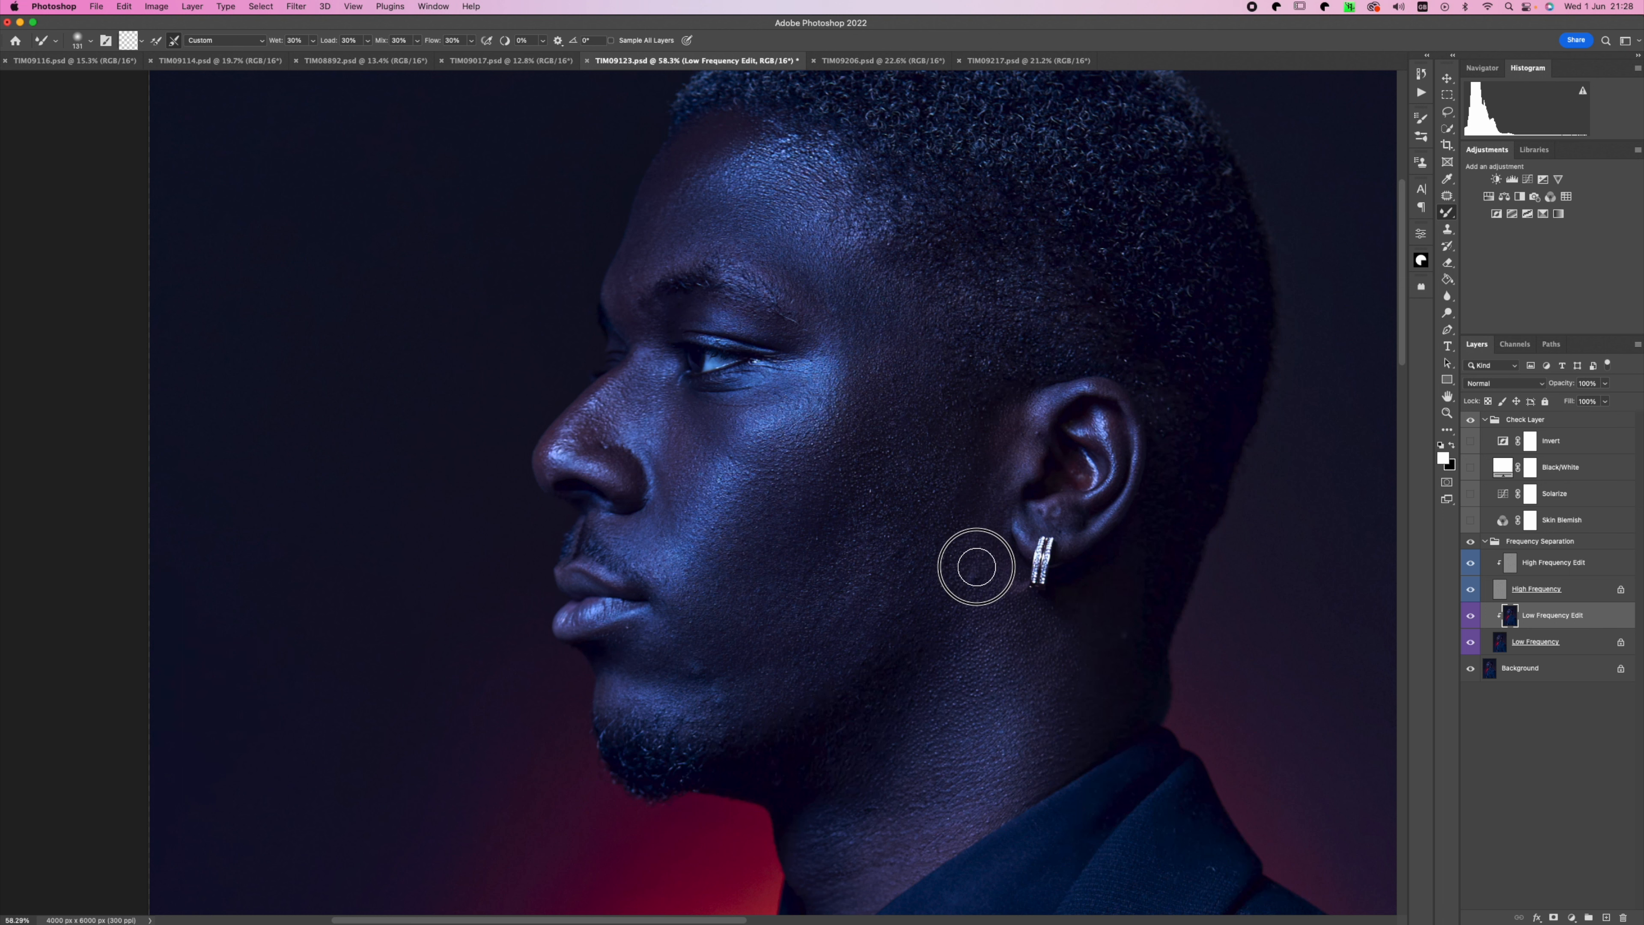
{"action": "left_click", "coordinate": [1005, 452]}
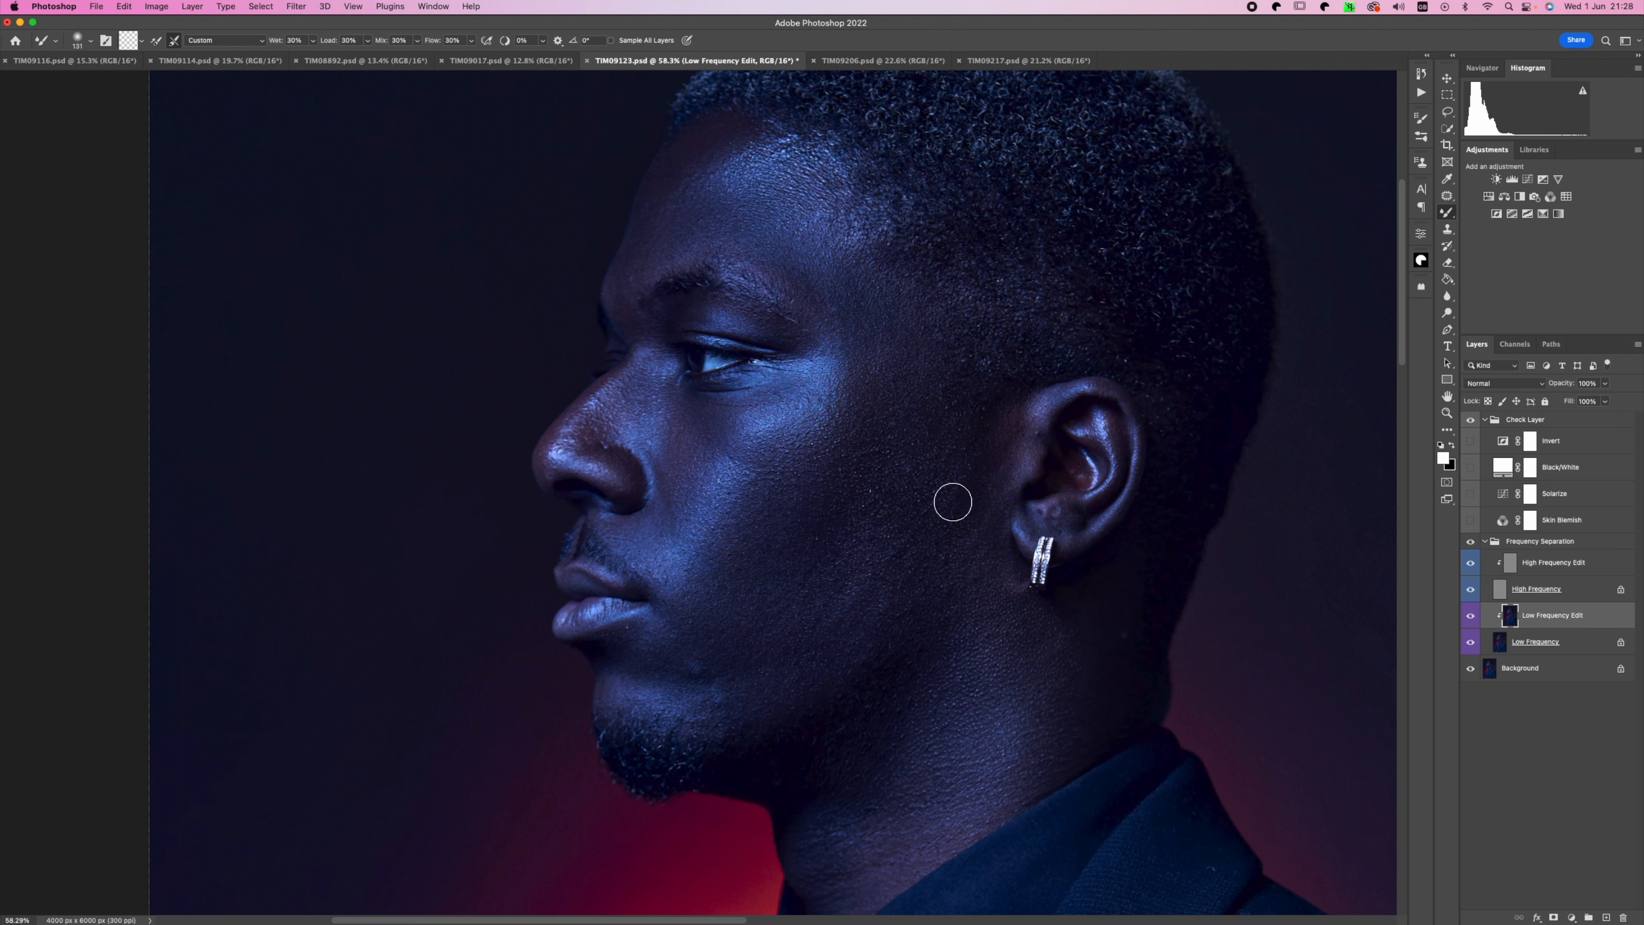
Even out the tonal patches on the chin and below the corner of the mouth, adjusting the Mixer Brush size.
{"action": "key", "text": "]"}
{"action": "key", "text": "]"}
{"action": "left_click", "coordinate": [694, 664]}
{"action": "left_click", "coordinate": [648, 662]}
{"action": "left_click", "coordinate": [724, 698]}
{"action": "key", "text": "]"}
{"action": "left_click", "coordinate": [727, 698]}
{"action": "left_click", "coordinate": [628, 708]}
{"action": "key", "text": "["}
{"action": "key", "text": "["}
{"action": "key", "text": "["}
{"action": "key", "text": "]"}
{"action": "key", "text": "]"}
{"action": "left_click", "coordinate": [722, 711]}
{"action": "left_click", "coordinate": [701, 678]}
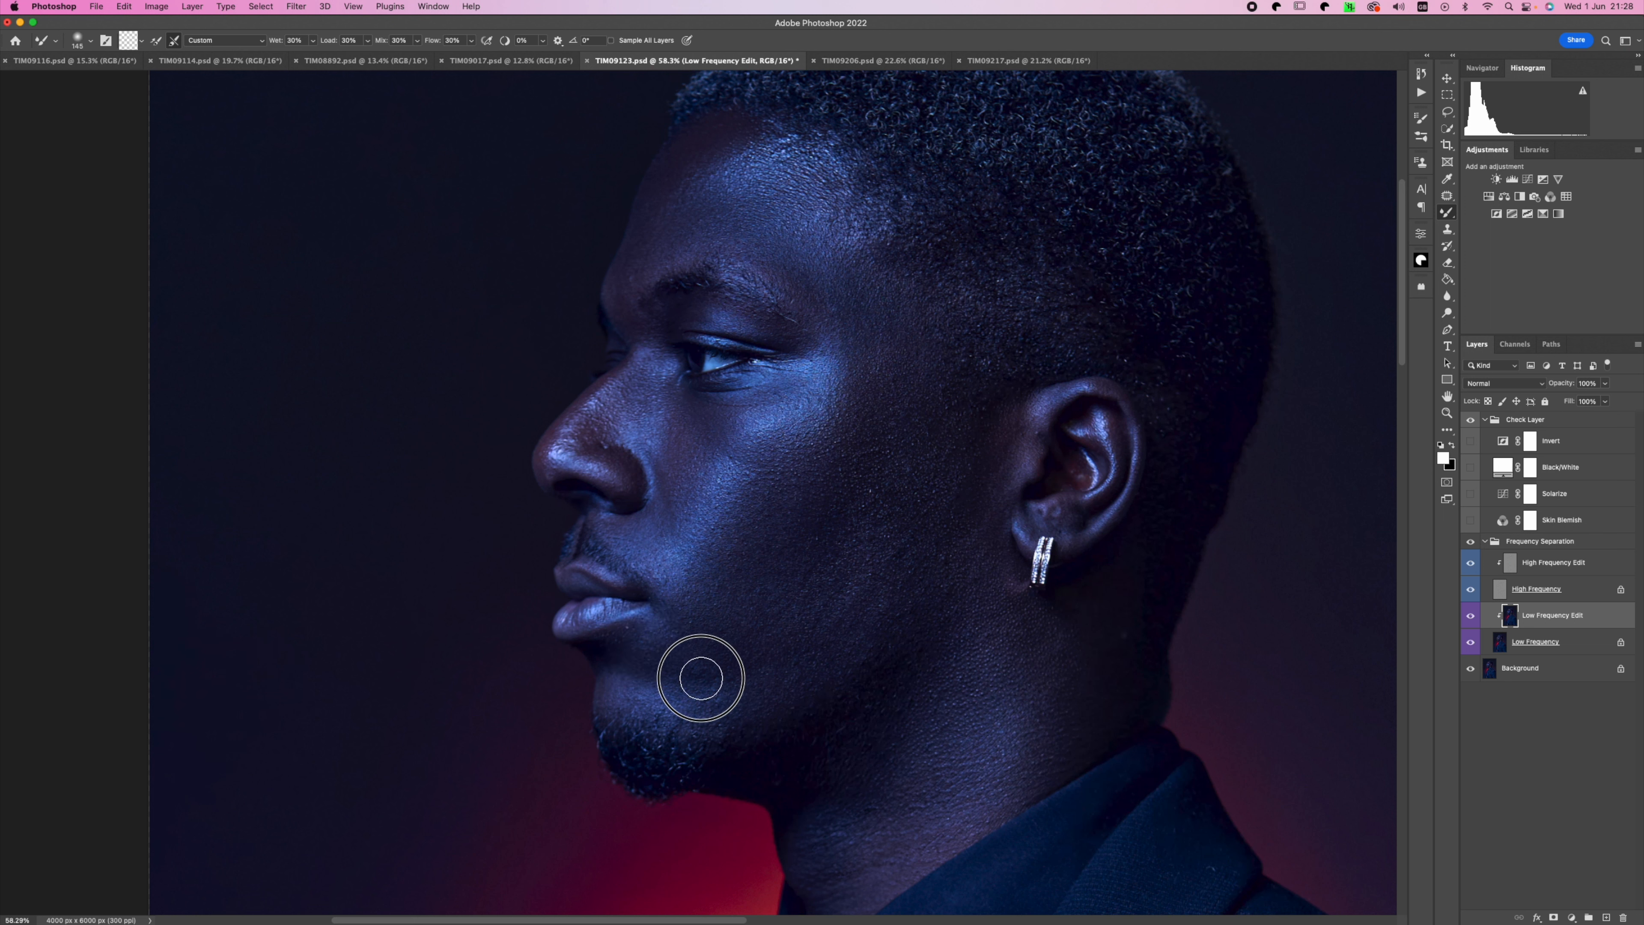
{"action": "left_click", "coordinate": [694, 680]}
{"action": "key", "text": "]"}
{"action": "left_click", "coordinate": [708, 670]}
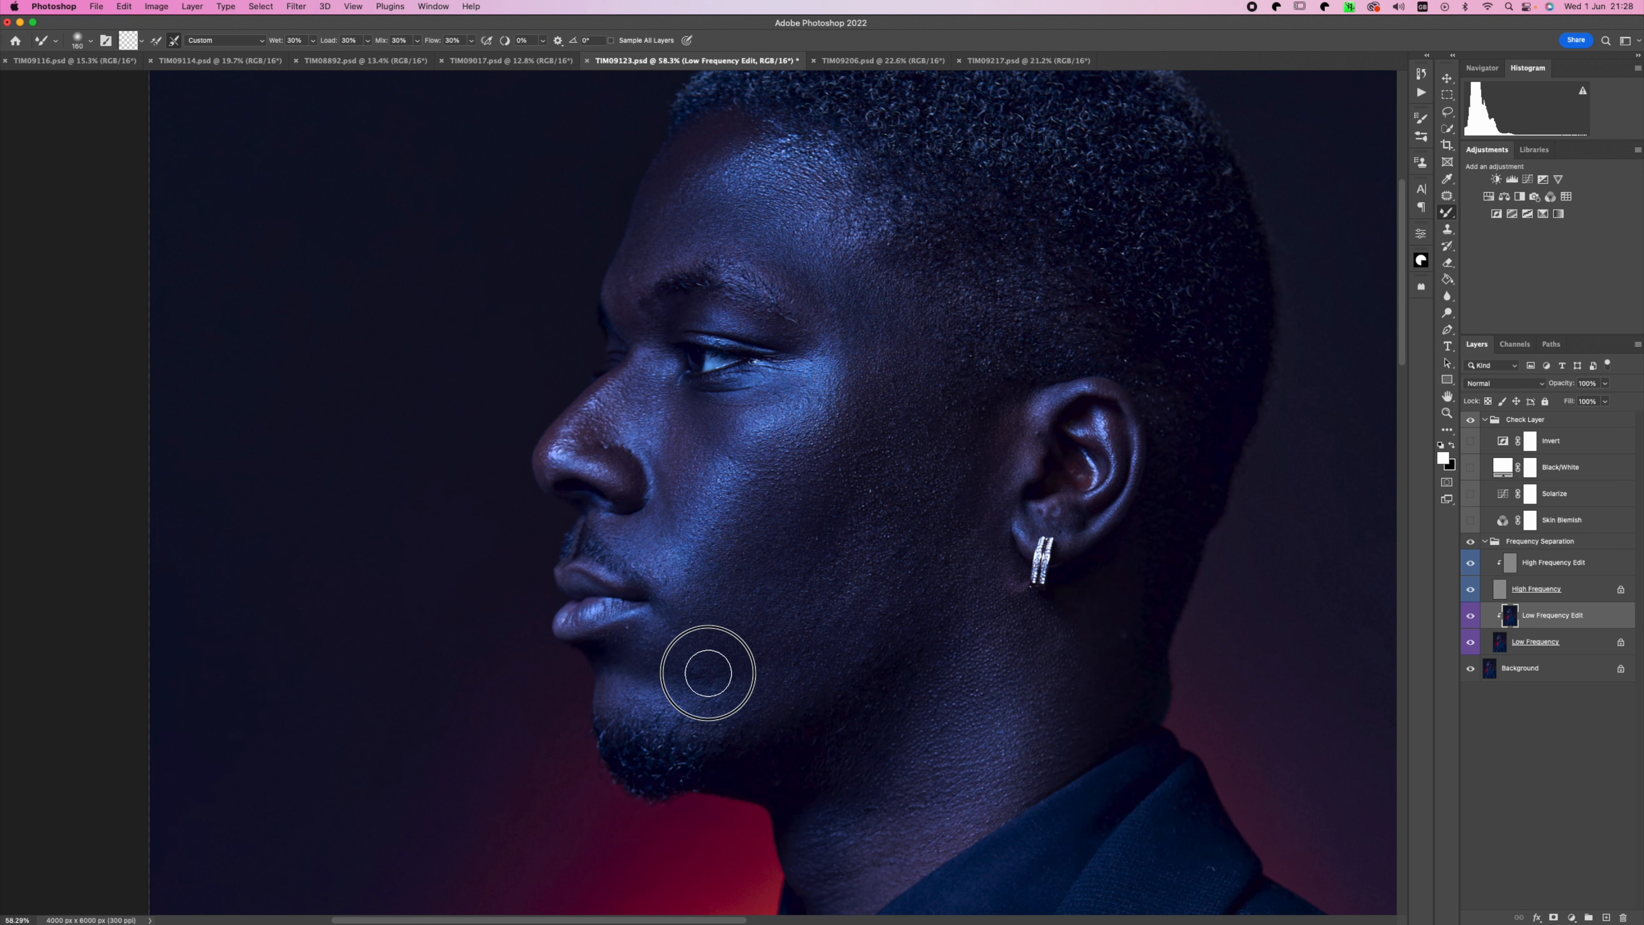
Blend the broad tones from the jaw over the cheek to the temple and the front of the ear.
{"action": "key", "text": "]"}
{"action": "key", "text": "]"}
{"action": "left_click", "coordinate": [841, 612]}
{"action": "left_click", "coordinate": [782, 641]}
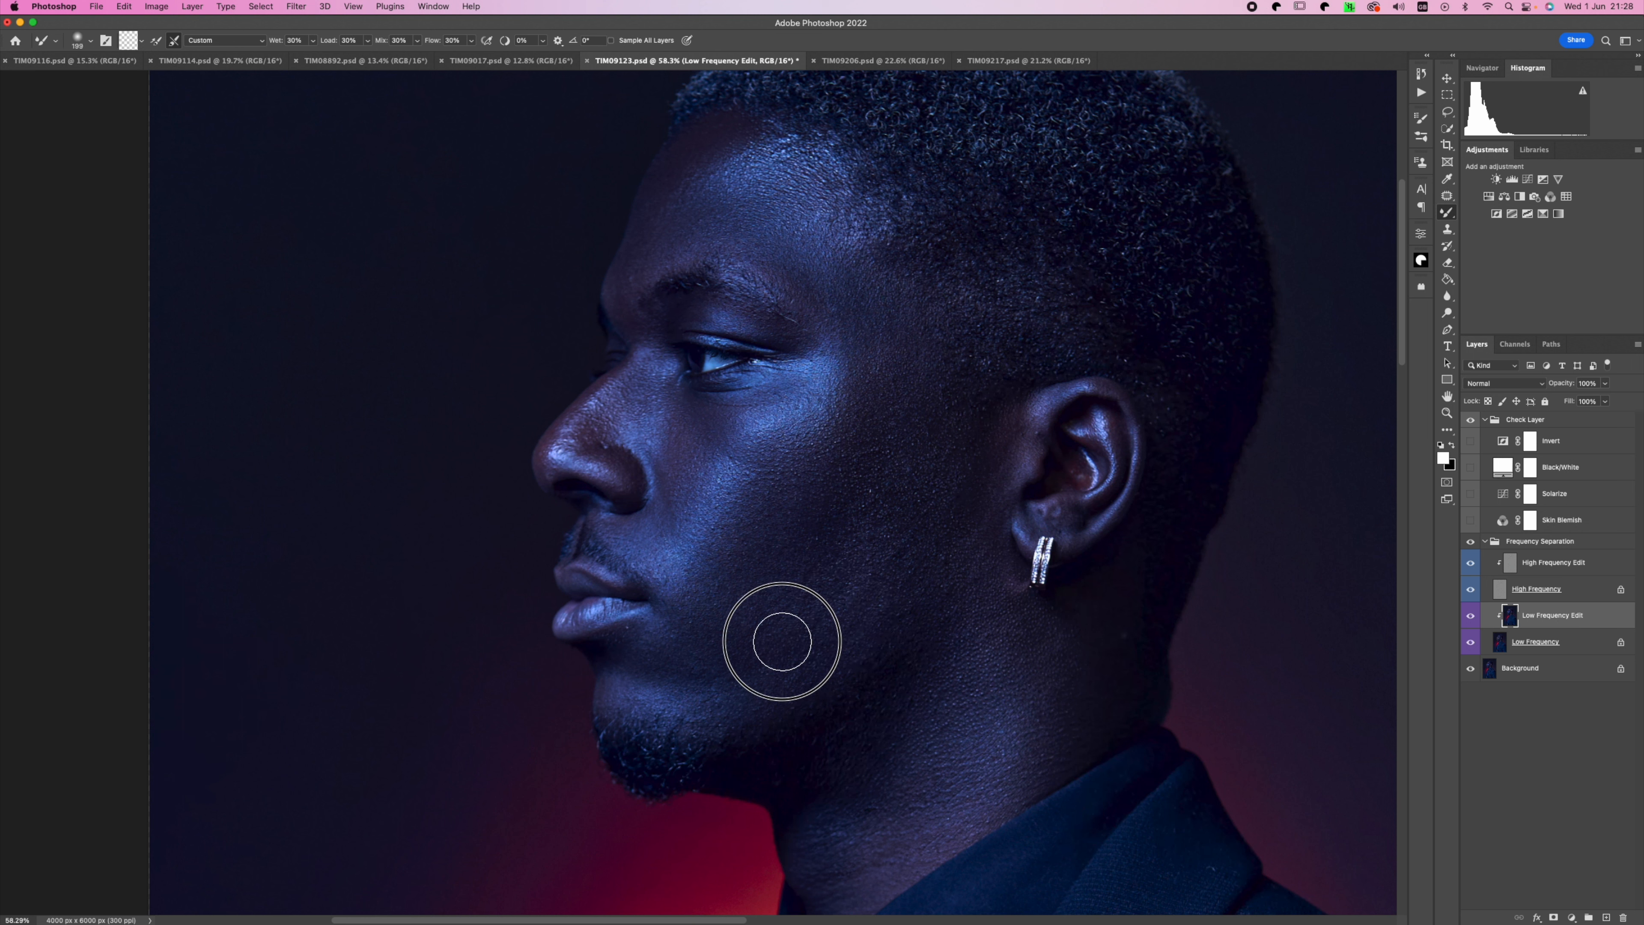
{"action": "key", "text": "]"}
{"action": "left_click", "coordinate": [879, 533]}
{"action": "left_click", "coordinate": [960, 389]}
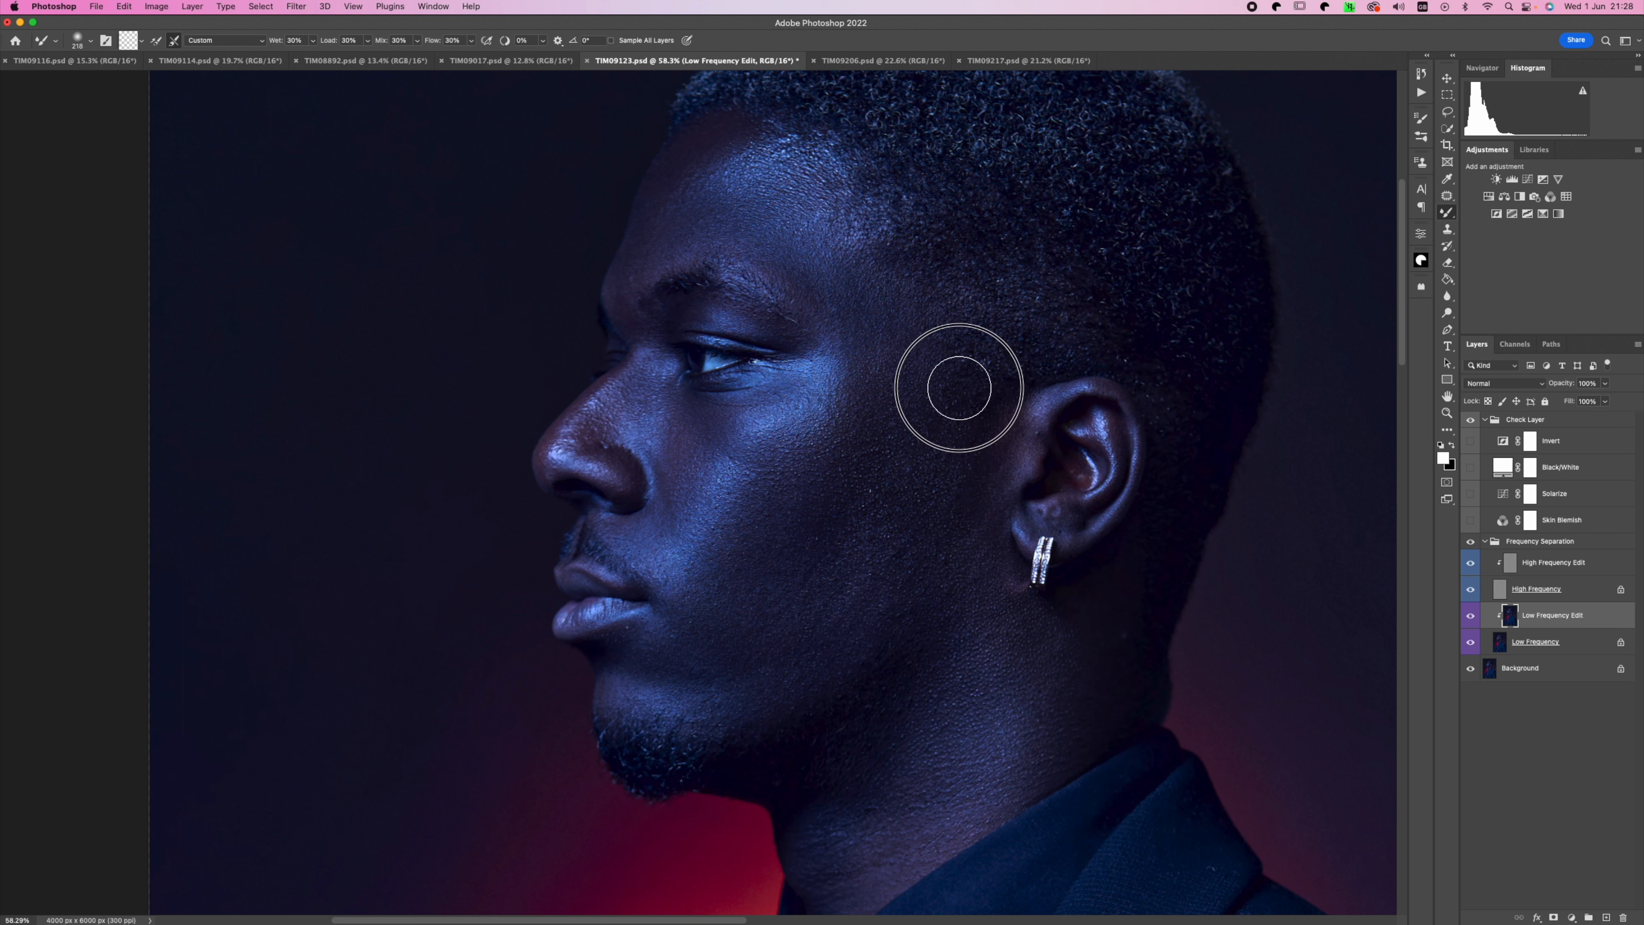
{"action": "key", "text": "["}
{"action": "key", "text": "["}
{"action": "left_click", "coordinate": [975, 513]}
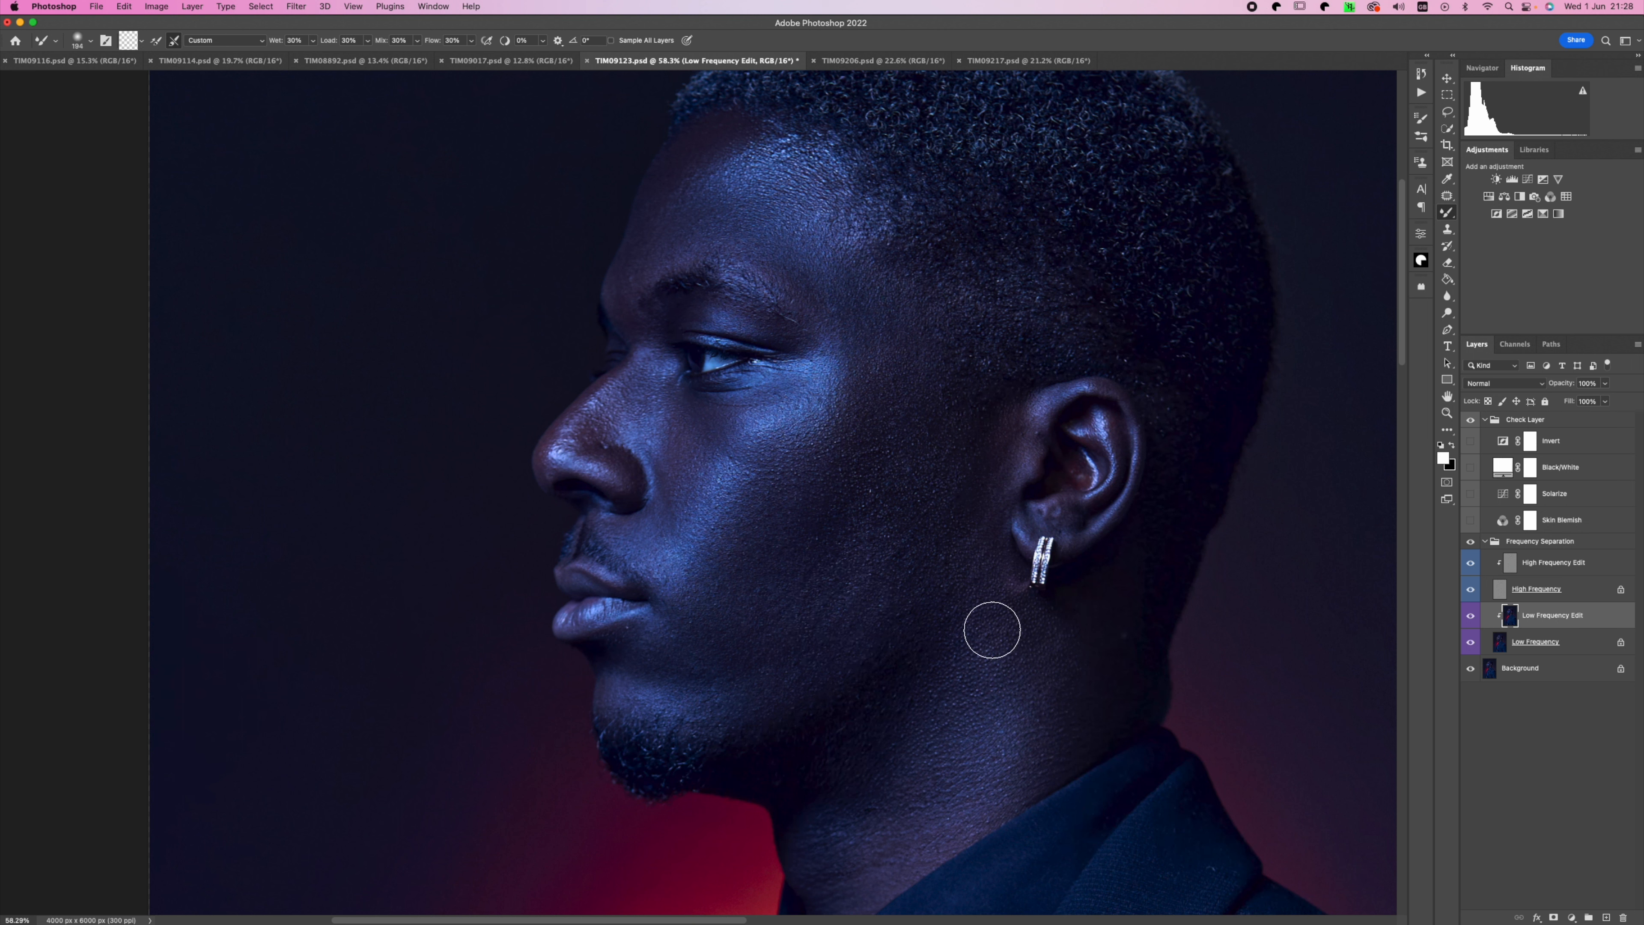
Smooth the tones on the side of the neck between the earring and the collar with a larger Mixer Brush.
{"action": "key", "text": "["}
{"action": "left_click_drag", "start_coordinate": [982, 674], "coordinate": [969, 595]}
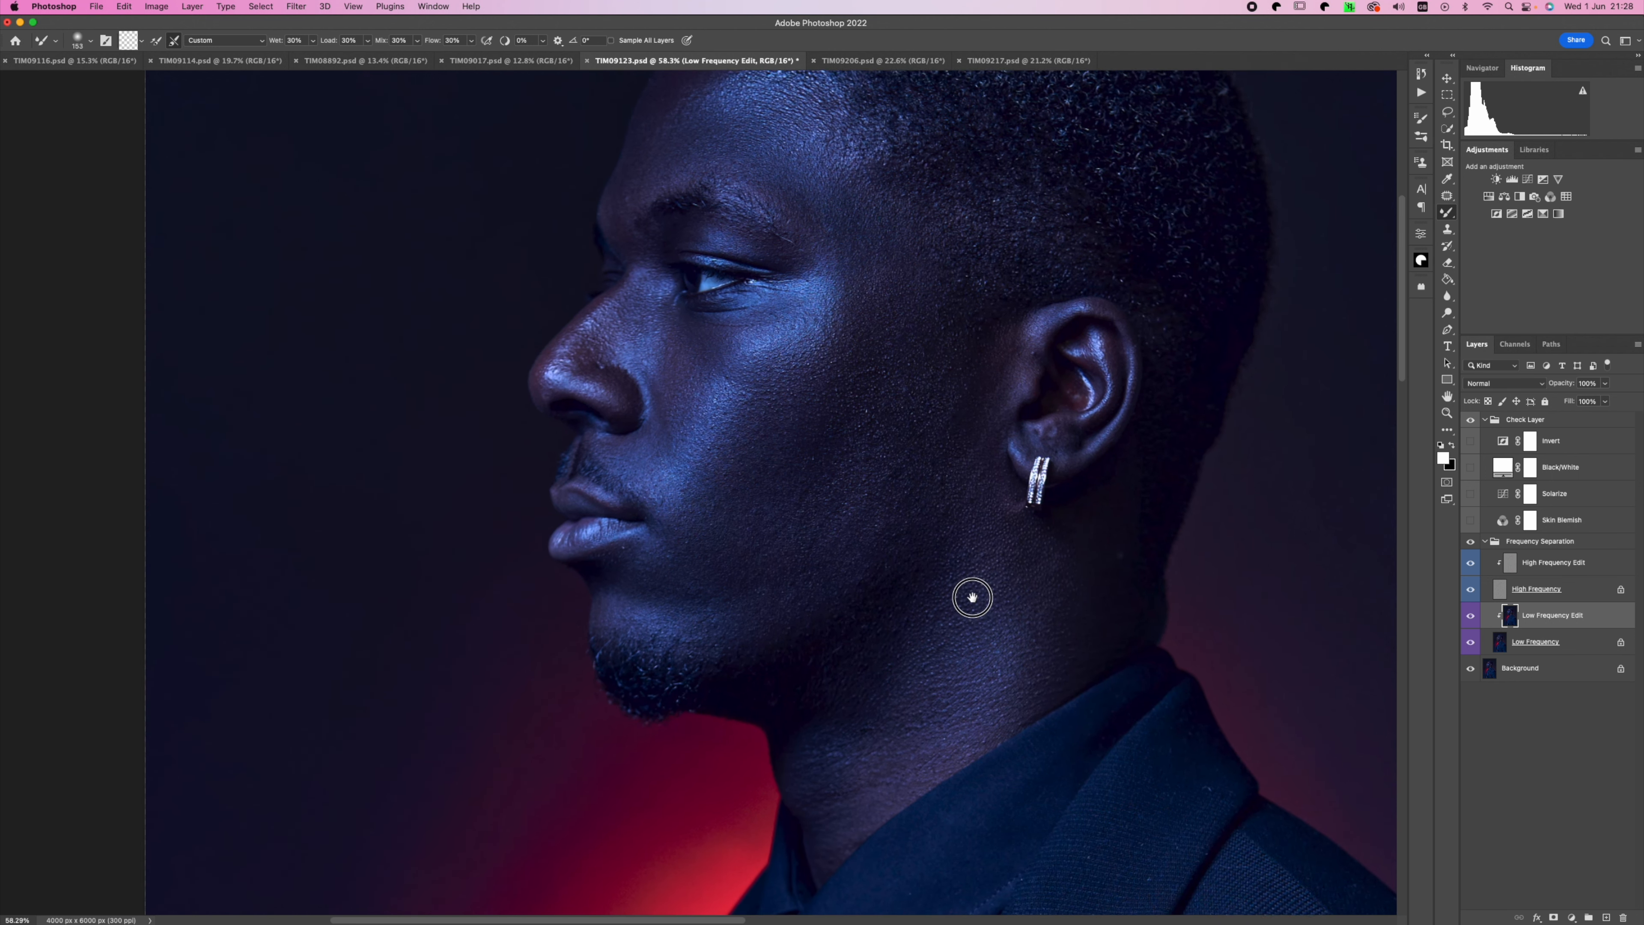
{"action": "key", "text": "]"}
{"action": "key", "text": "]"}
{"action": "key", "text": "]"}
{"action": "left_click", "coordinate": [962, 566]}
{"action": "left_click", "coordinate": [1014, 623]}
{"action": "left_click", "coordinate": [1024, 655]}
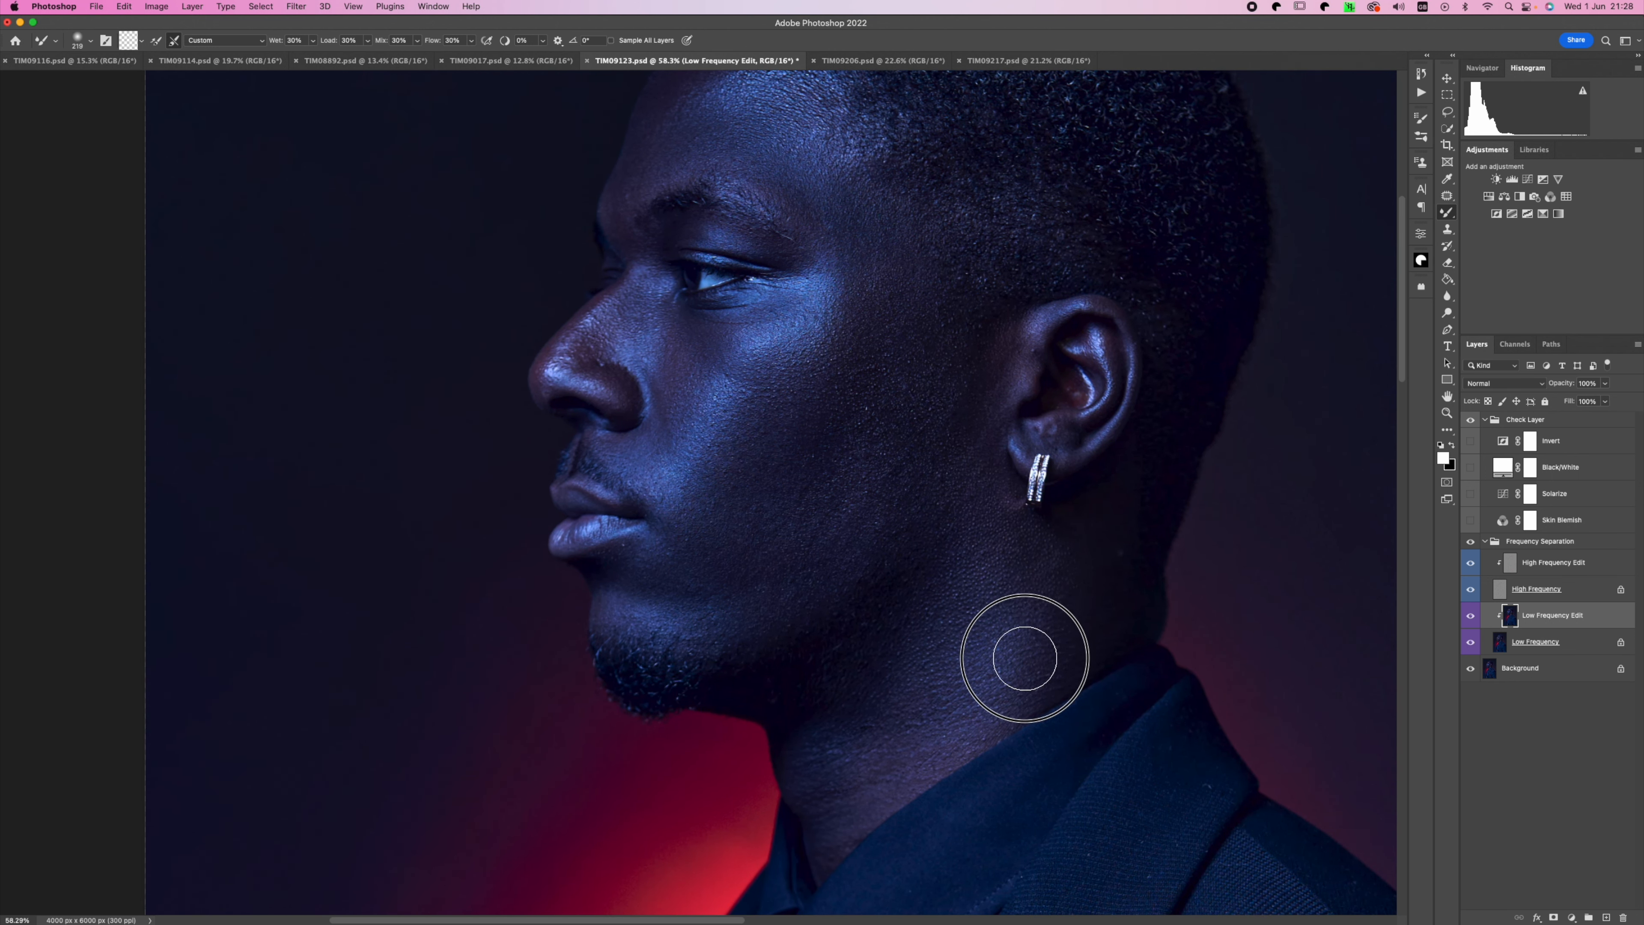
{"action": "left_click", "coordinate": [1028, 575]}
Blend the tones on the front of the neck above the shirt collar with a smaller Mixer Brush.
{"action": "key", "text": "["}
{"action": "key", "text": "["}
{"action": "left_click", "coordinate": [925, 698]}
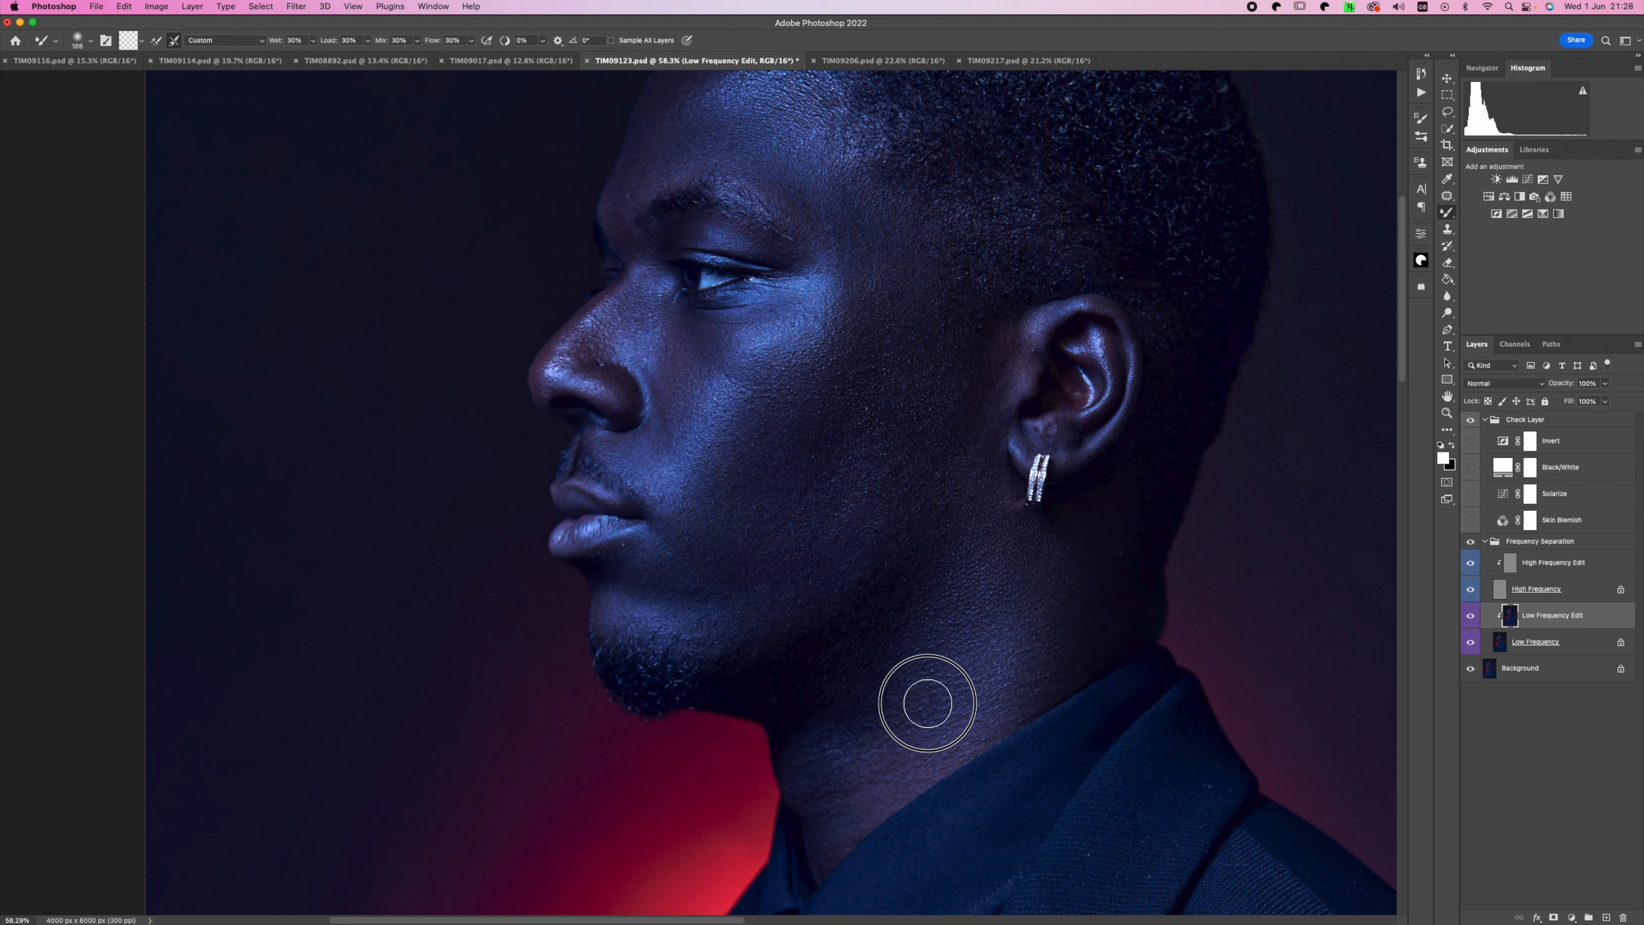
{"action": "left_click", "coordinate": [891, 741]}
{"action": "left_click", "coordinate": [844, 728]}
{"action": "left_click", "coordinate": [833, 785]}
{"action": "key", "text": "["}
{"action": "key", "text": "["}
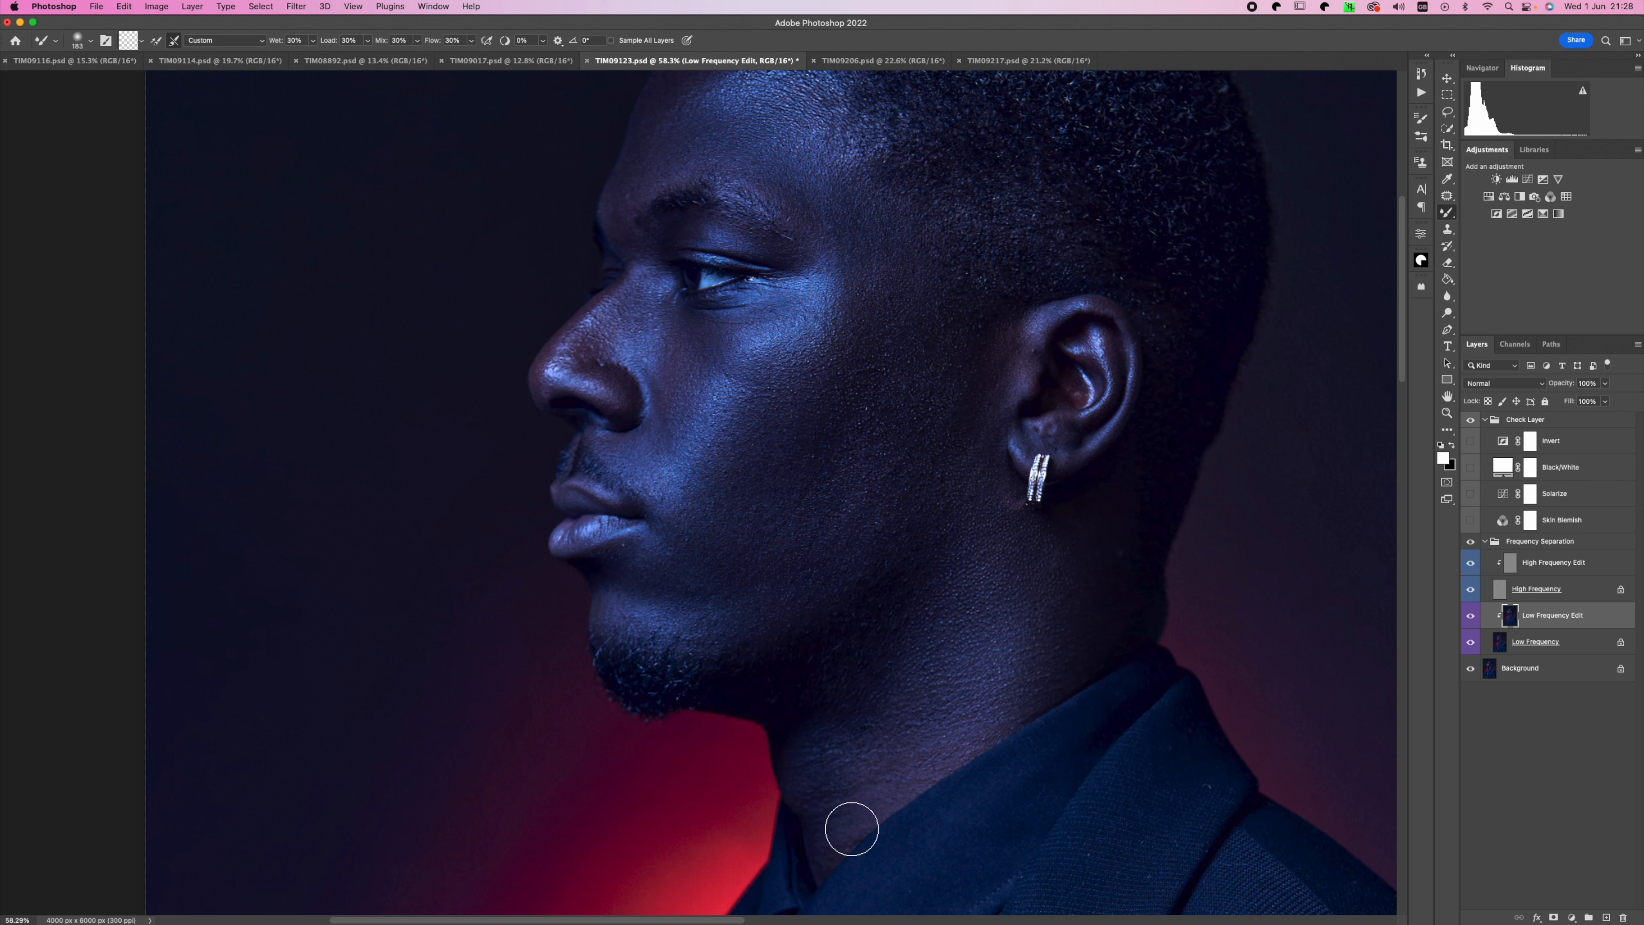
{"action": "left_click", "coordinate": [829, 803]}
{"action": "left_click", "coordinate": [815, 731]}
{"action": "left_click", "coordinate": [861, 700]}
Refine the tonal transitions from the cheek in front of the ear down to the neck.
{"action": "key", "text": "bracketright"}
{"action": "left_click", "coordinate": [932, 479]}
{"action": "left_click_drag", "start_coordinate": [944, 446], "coordinate": [910, 537]}
{"action": "mouse_move", "coordinate": [903, 606]}
{"action": "left_mouse_down"}
{"action": "mouse_move", "coordinate": [878, 580]}
{"action": "mouse_move", "coordinate": [853, 326]}
{"action": "left_mouse_up"}
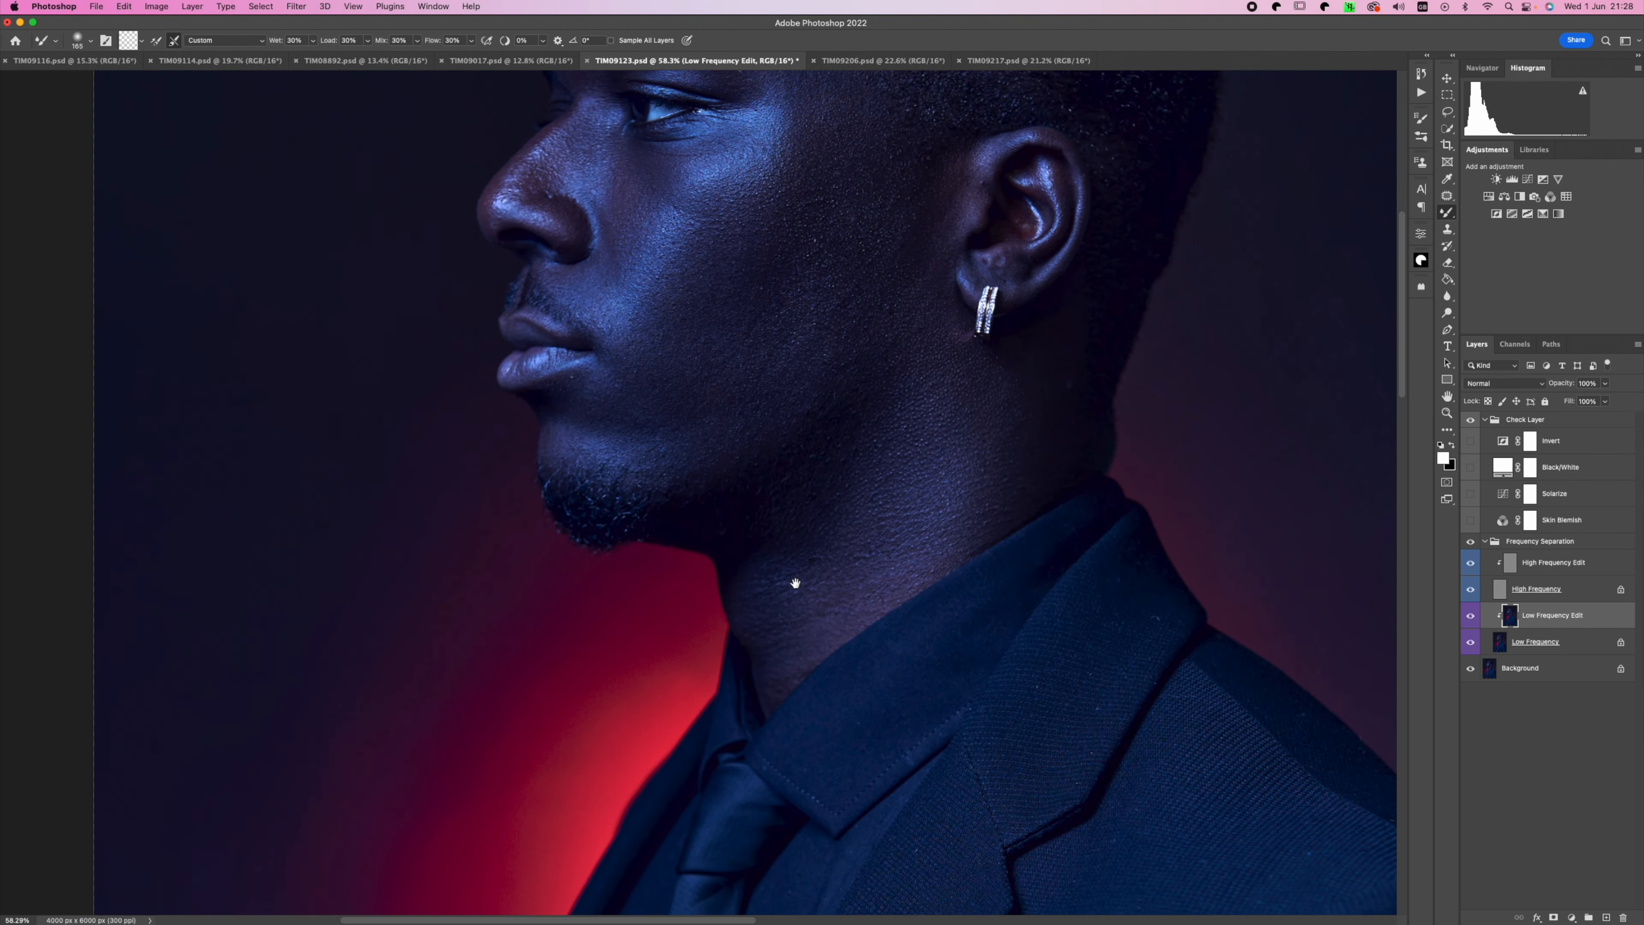
{"action": "left_click_drag", "start_coordinate": [796, 583], "coordinate": [796, 566]}
{"action": "left_click", "coordinate": [823, 593]}
{"action": "left_click_drag", "start_coordinate": [893, 481], "coordinate": [910, 411]}
Touch up the tones on the bridge of the nose with a much smaller Mixer Brush.
{"action": "left_click_drag", "start_coordinate": [694, 118], "coordinate": [800, 627]}
{"action": "key", "text": "bracketleft"}
{"action": "key", "text": "bracketleft"}
{"action": "key", "text": "bracketleft"}
{"action": "key", "text": "bracketleft"}
{"action": "key", "text": "bracketleft"}
{"action": "key", "text": "bracketleft"}
{"action": "left_click", "coordinate": [694, 435]}
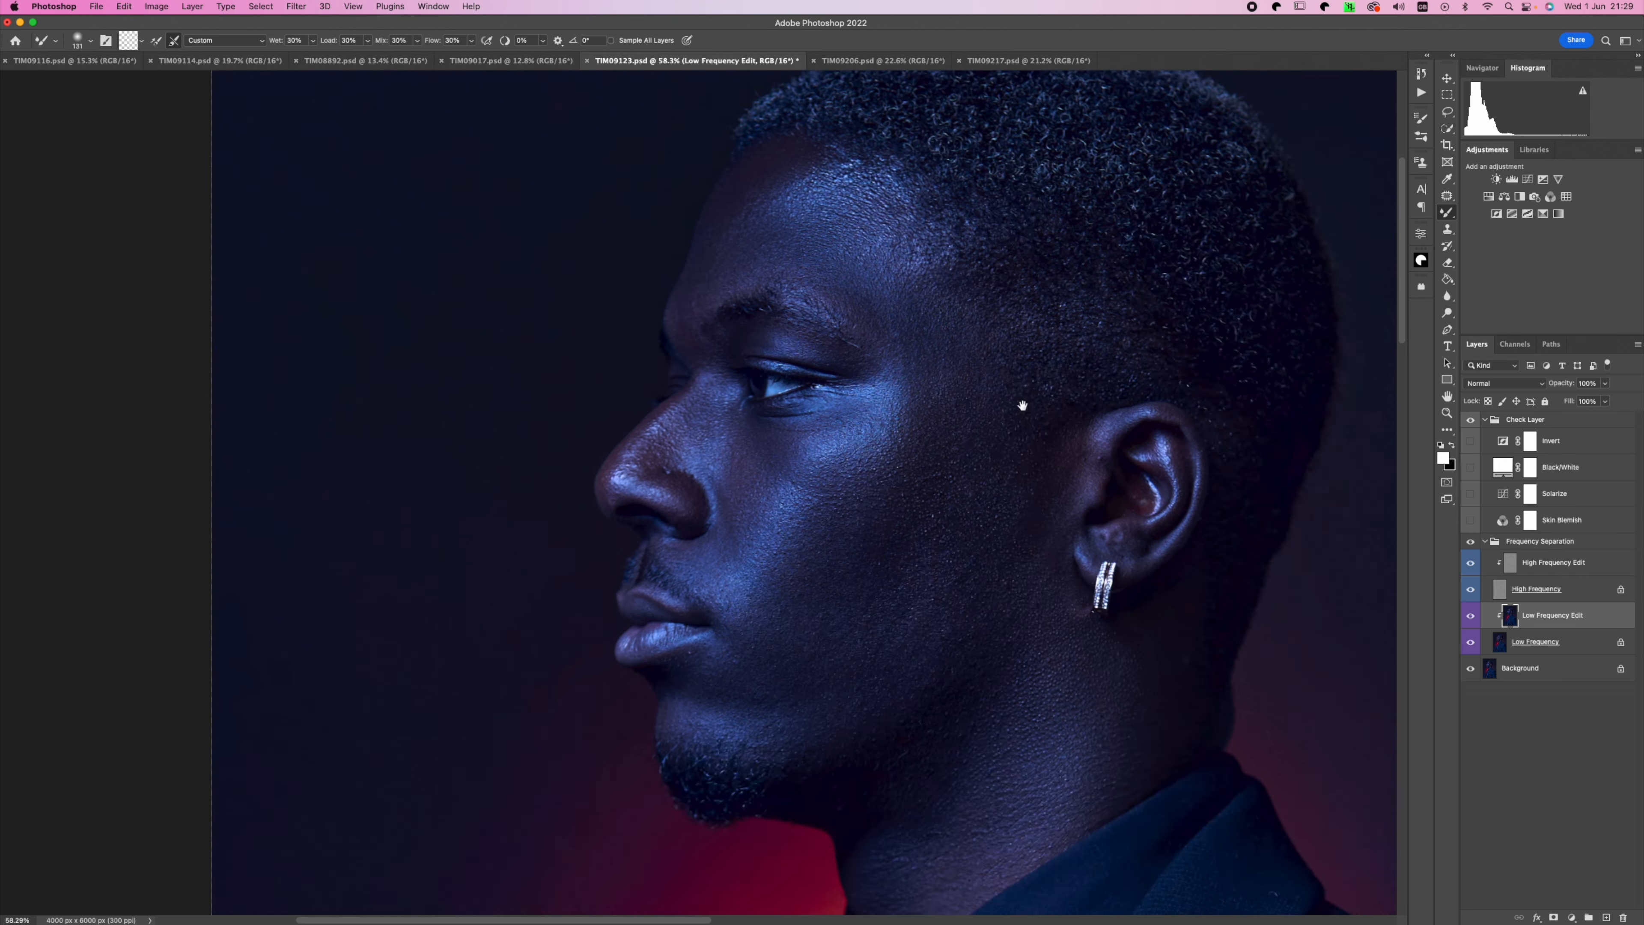
Compare the retouched portrait with the original Background layer, both as a whole and close up on the face.
{"action": "scroll", "coordinate": [983, 558], "scroll_direction": "down", "scroll_amount": 5}
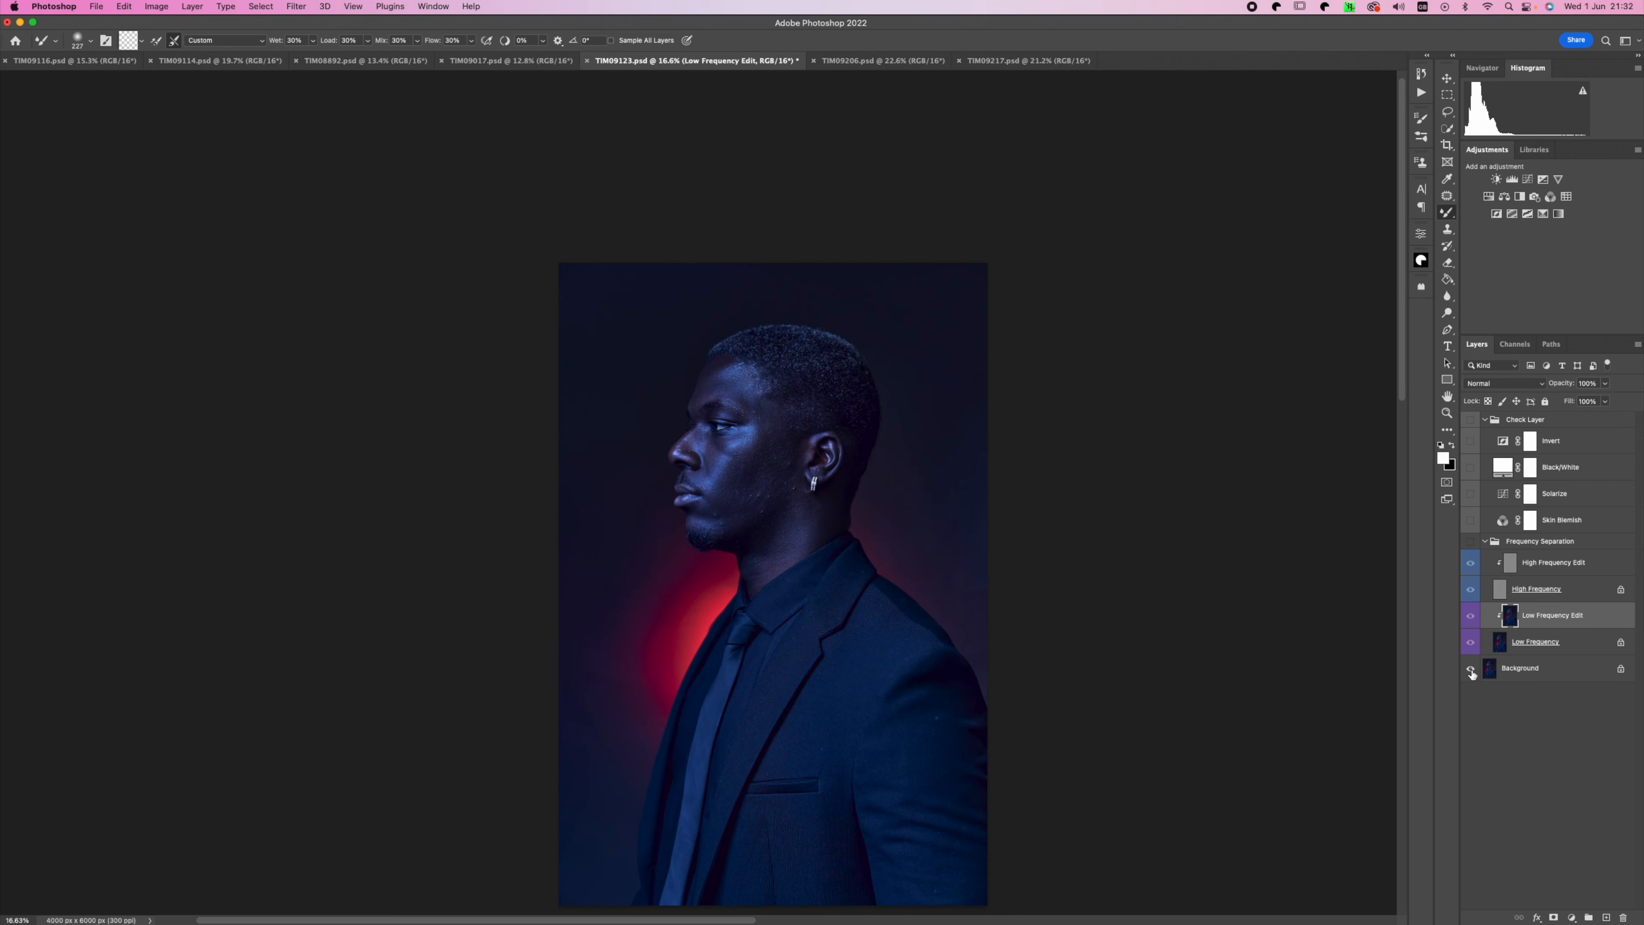
{"action": "scroll", "coordinate": [1474, 666], "scroll_direction": "up", "scroll_amount": 5}
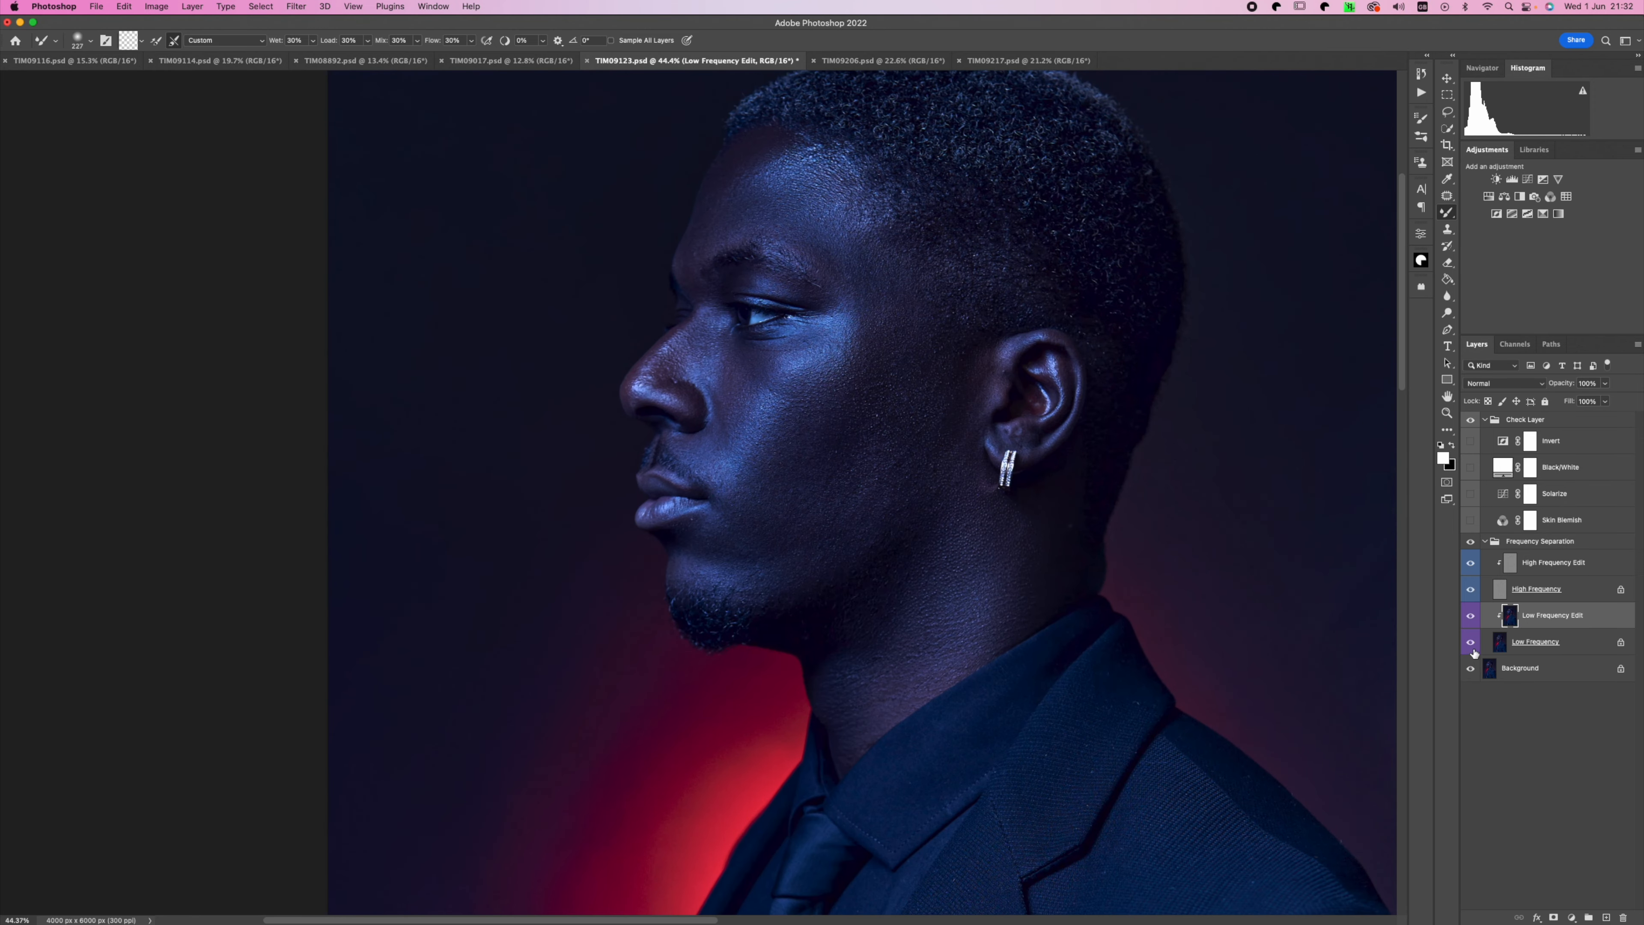
{"action": "scroll", "coordinate": [1468, 653], "scroll_direction": "up", "scroll_amount": 1}
{"action": "left_click_drag", "start_coordinate": [1075, 514], "coordinate": [998, 545]}
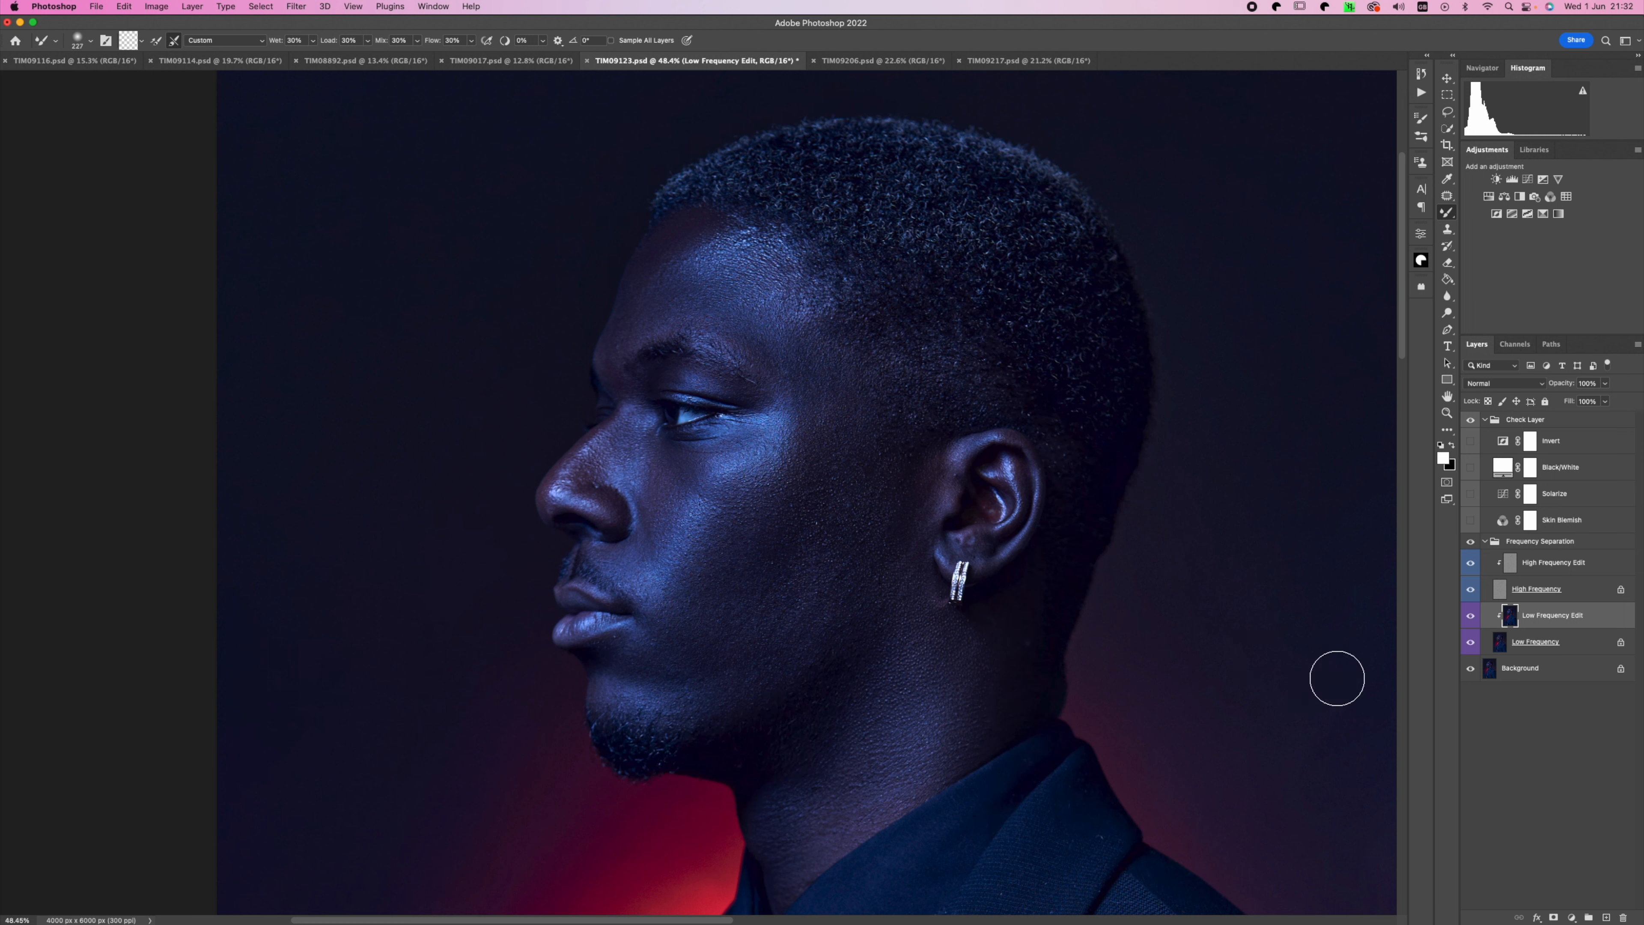
{"action": "left_click", "coordinate": [1471, 669], "text": "alt"}
{"action": "scroll", "coordinate": [1131, 623], "scroll_direction": "down", "scroll_amount": 2}
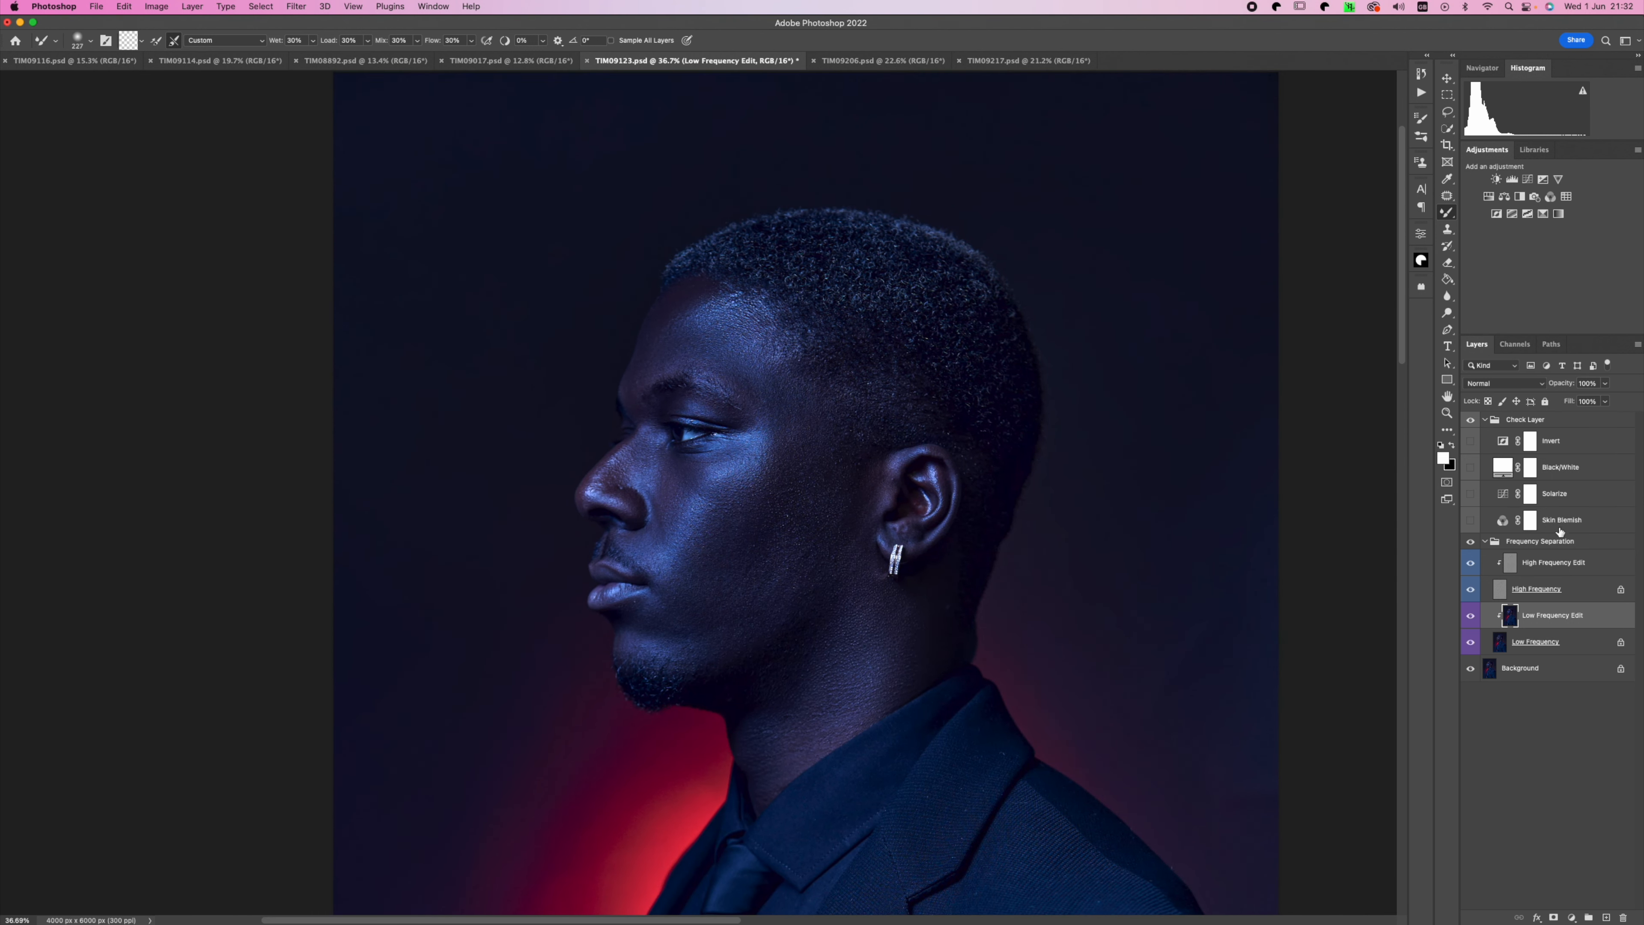
{"action": "key", "text": "super+minus"}
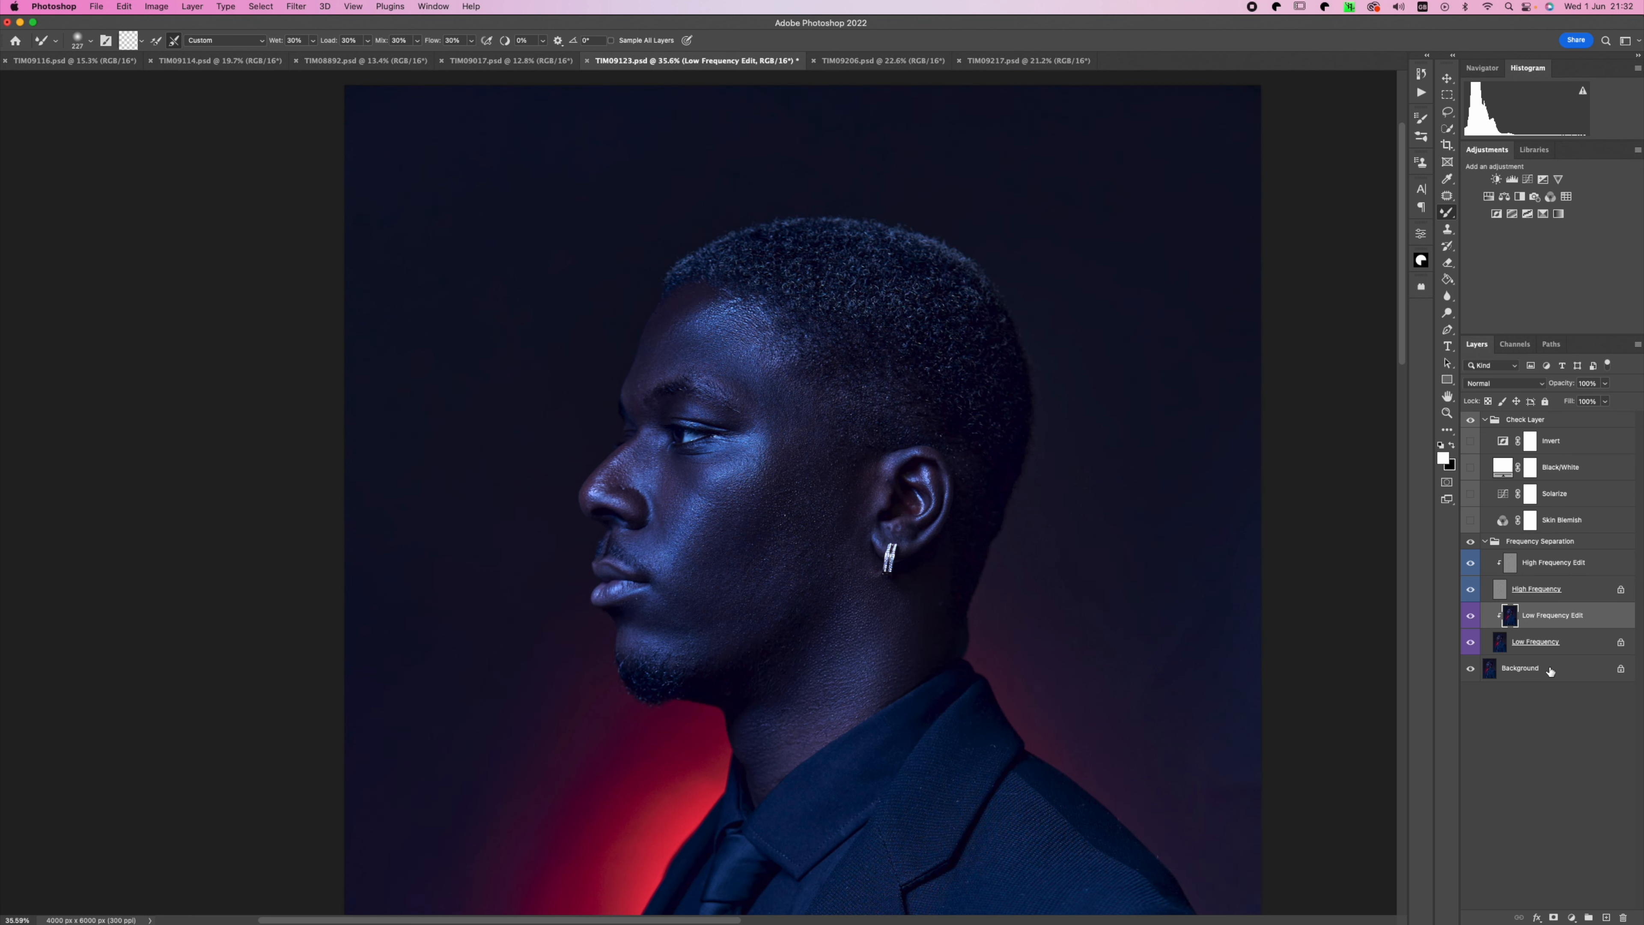
Flatten the image and set up the DnB, DnB 2, DnB Global, Invert Check and Black n White Check groups above it.
{"action": "right_click", "coordinate": [1568, 667]}
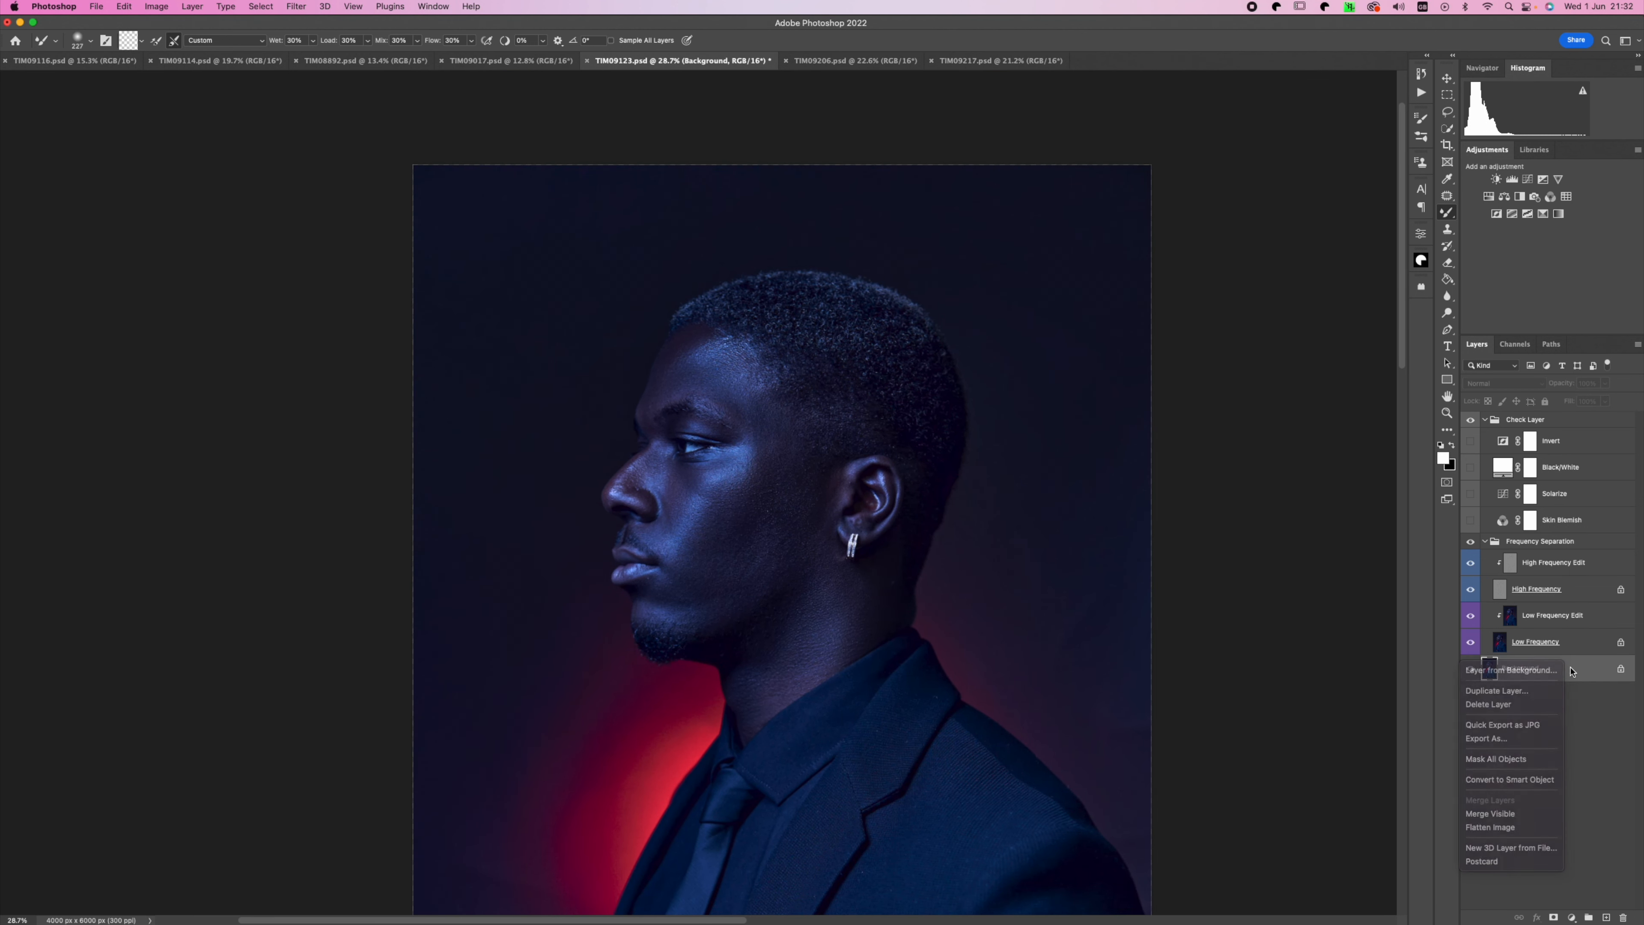
{"action": "left_click", "coordinate": [1568, 686]}
{"action": "right_click", "coordinate": [1575, 676]}
{"action": "left_click", "coordinate": [1547, 835]}
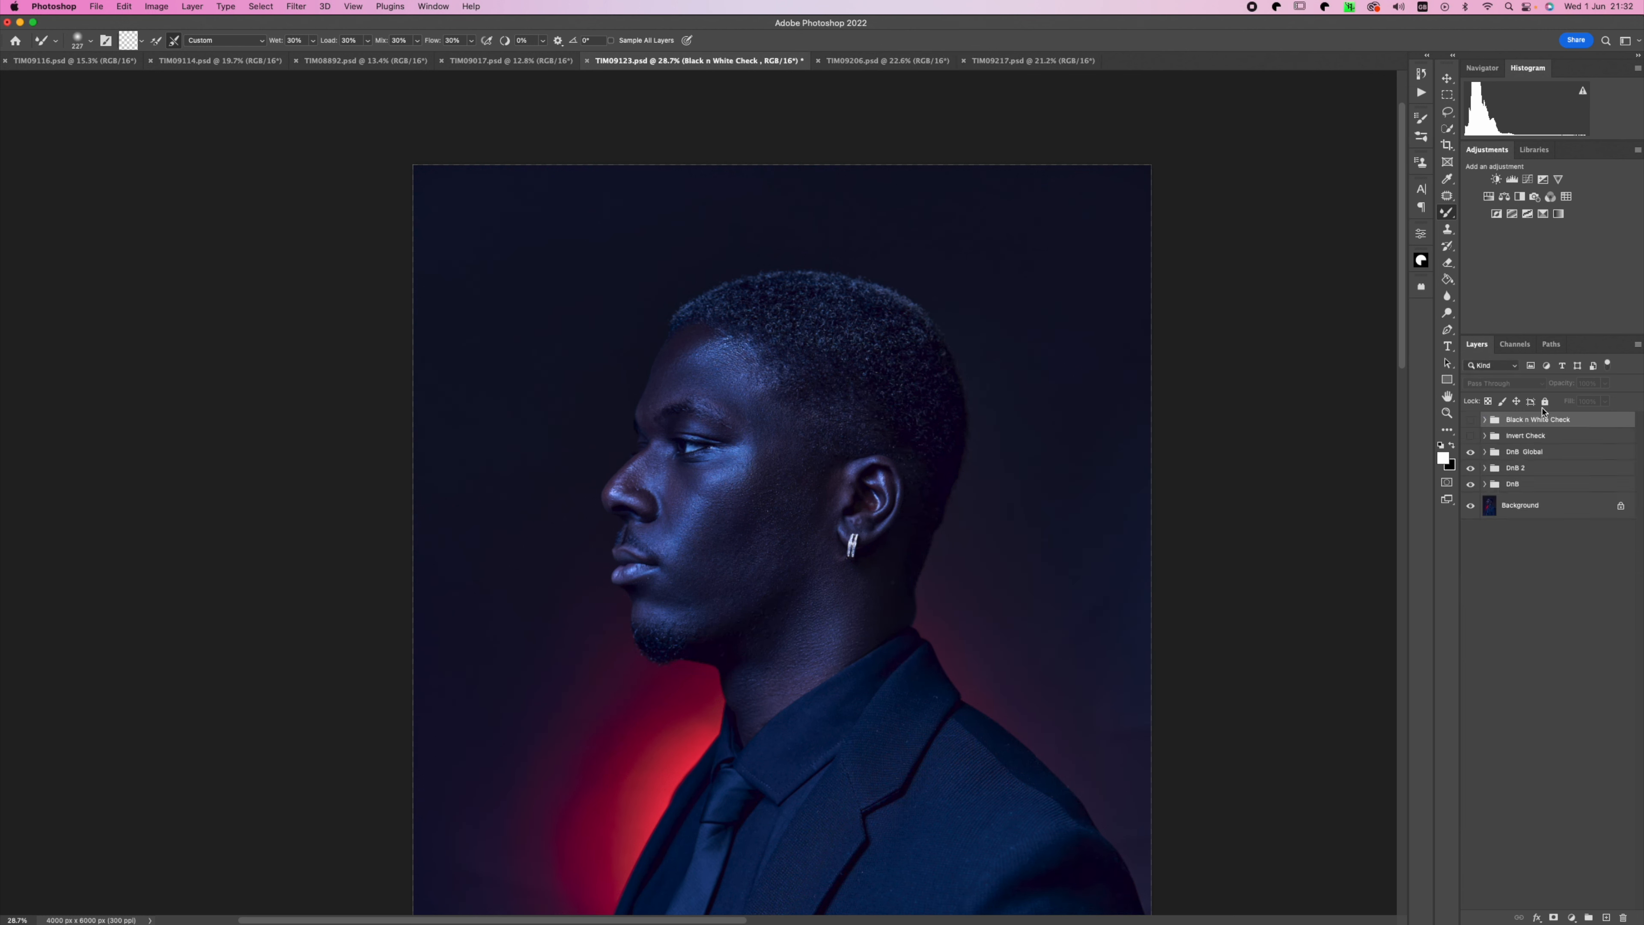
Expand the DnB group and target the Burn layer's mask with the regular Brush at 2% flow.
{"action": "left_click", "coordinate": [1484, 484]}
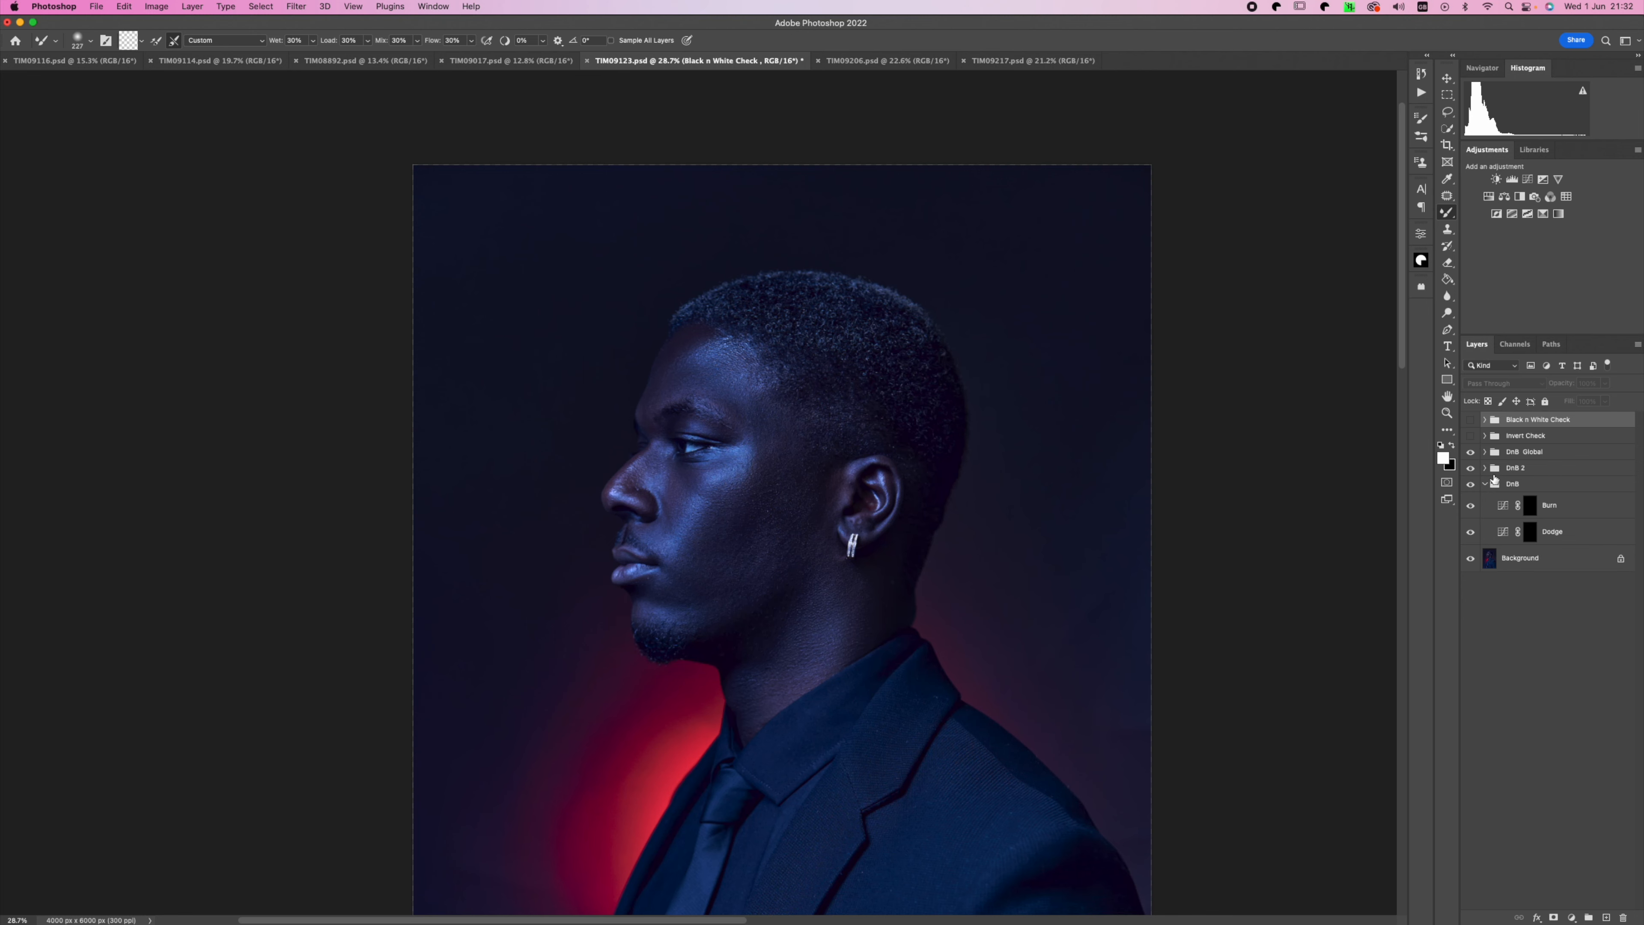
{"action": "left_click", "coordinate": [1531, 531]}
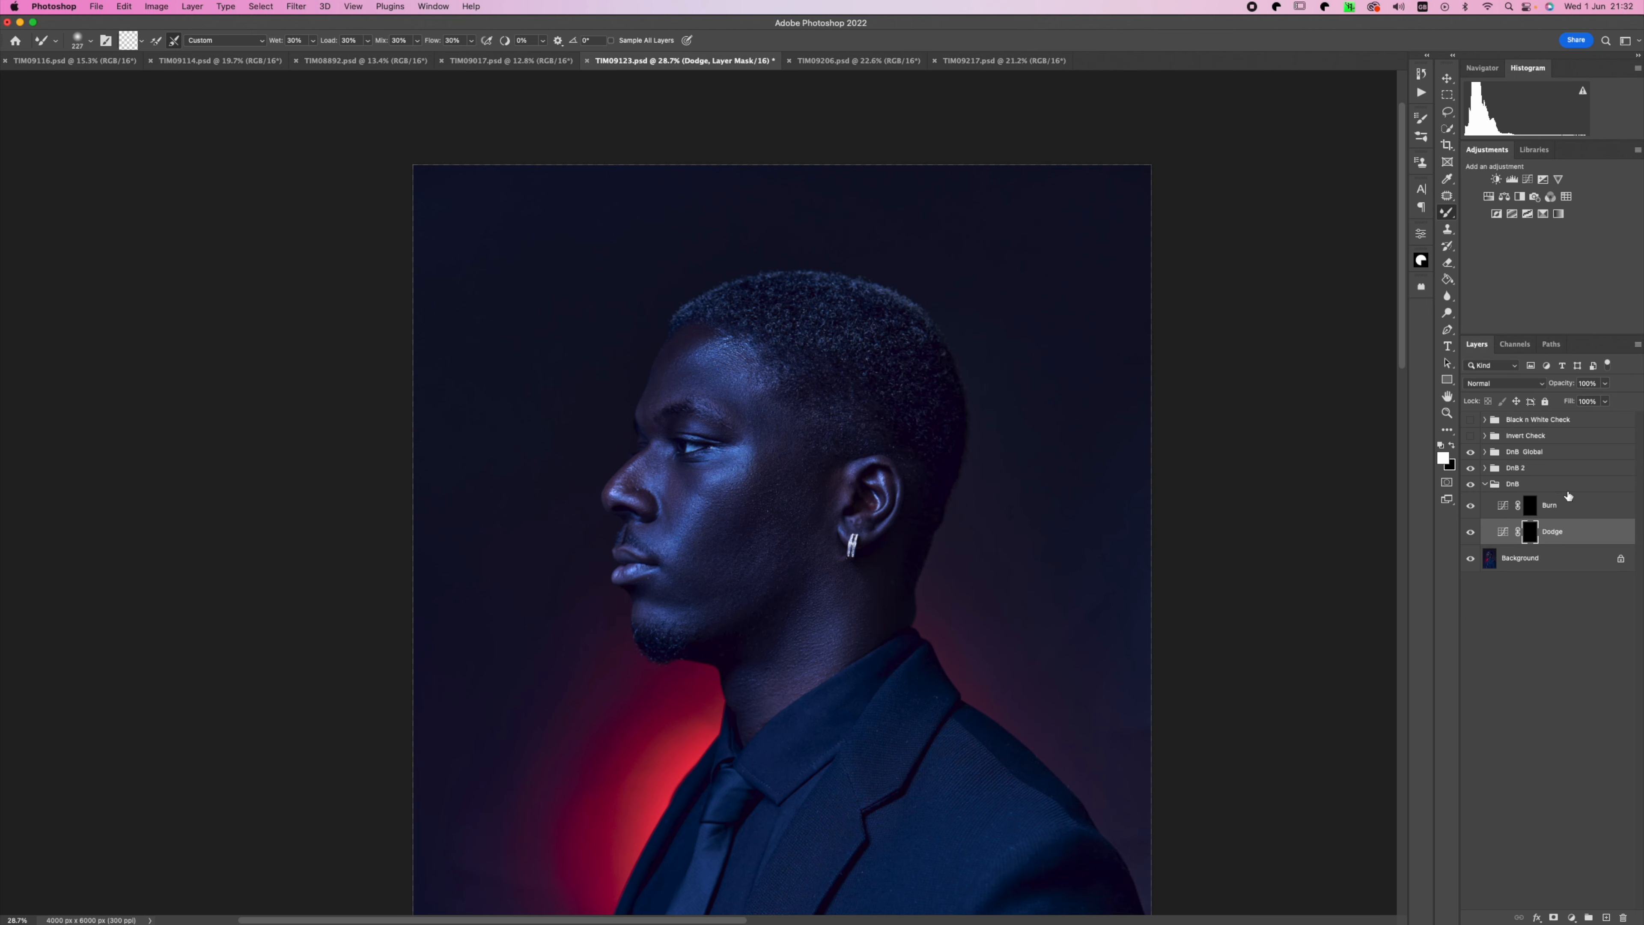
{"action": "key", "text": "super+plus"}
{"action": "key", "text": "super+plus"}
{"action": "key", "text": "super+plus"}
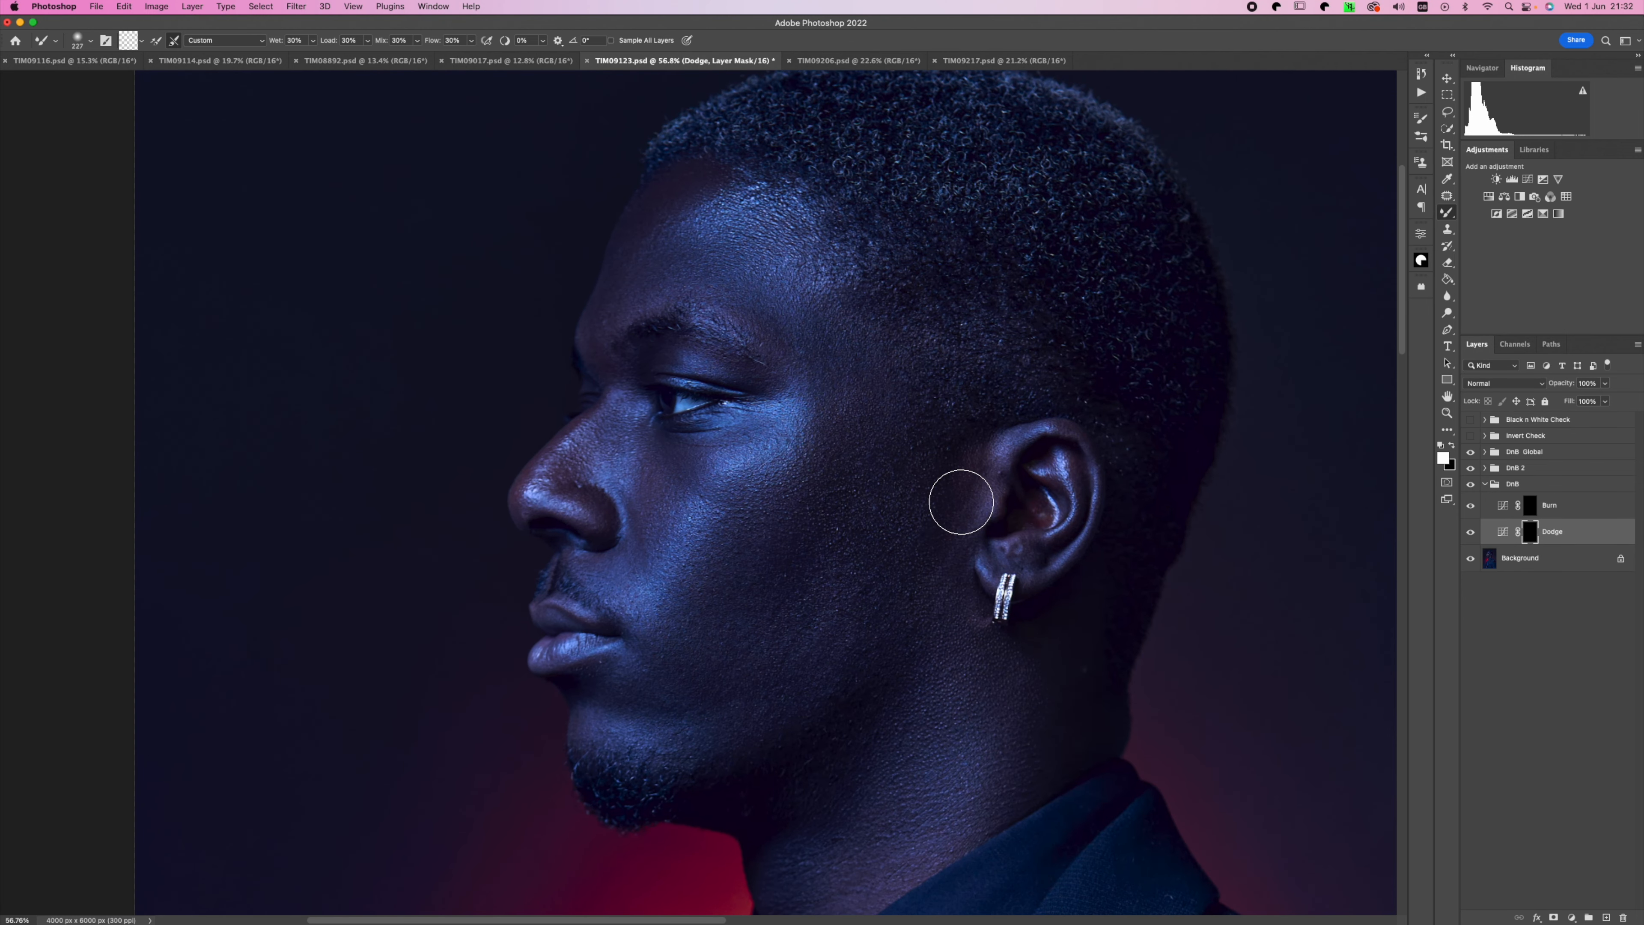
{"action": "left_click", "coordinate": [1530, 508]}
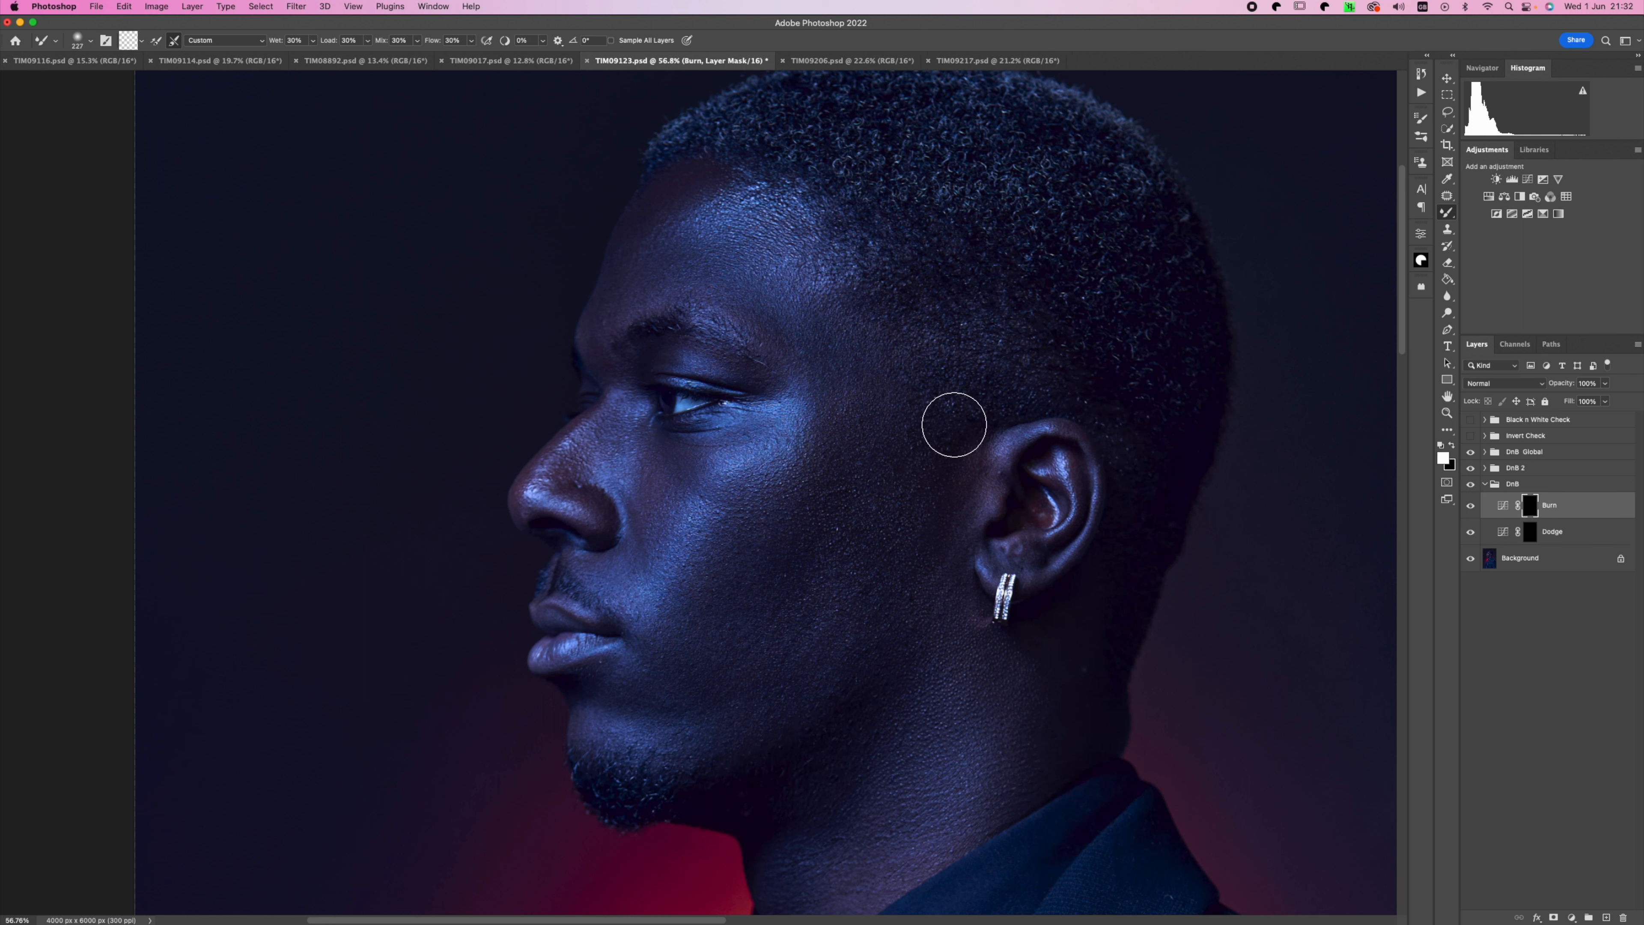
{"action": "key", "text": "shift+b"}
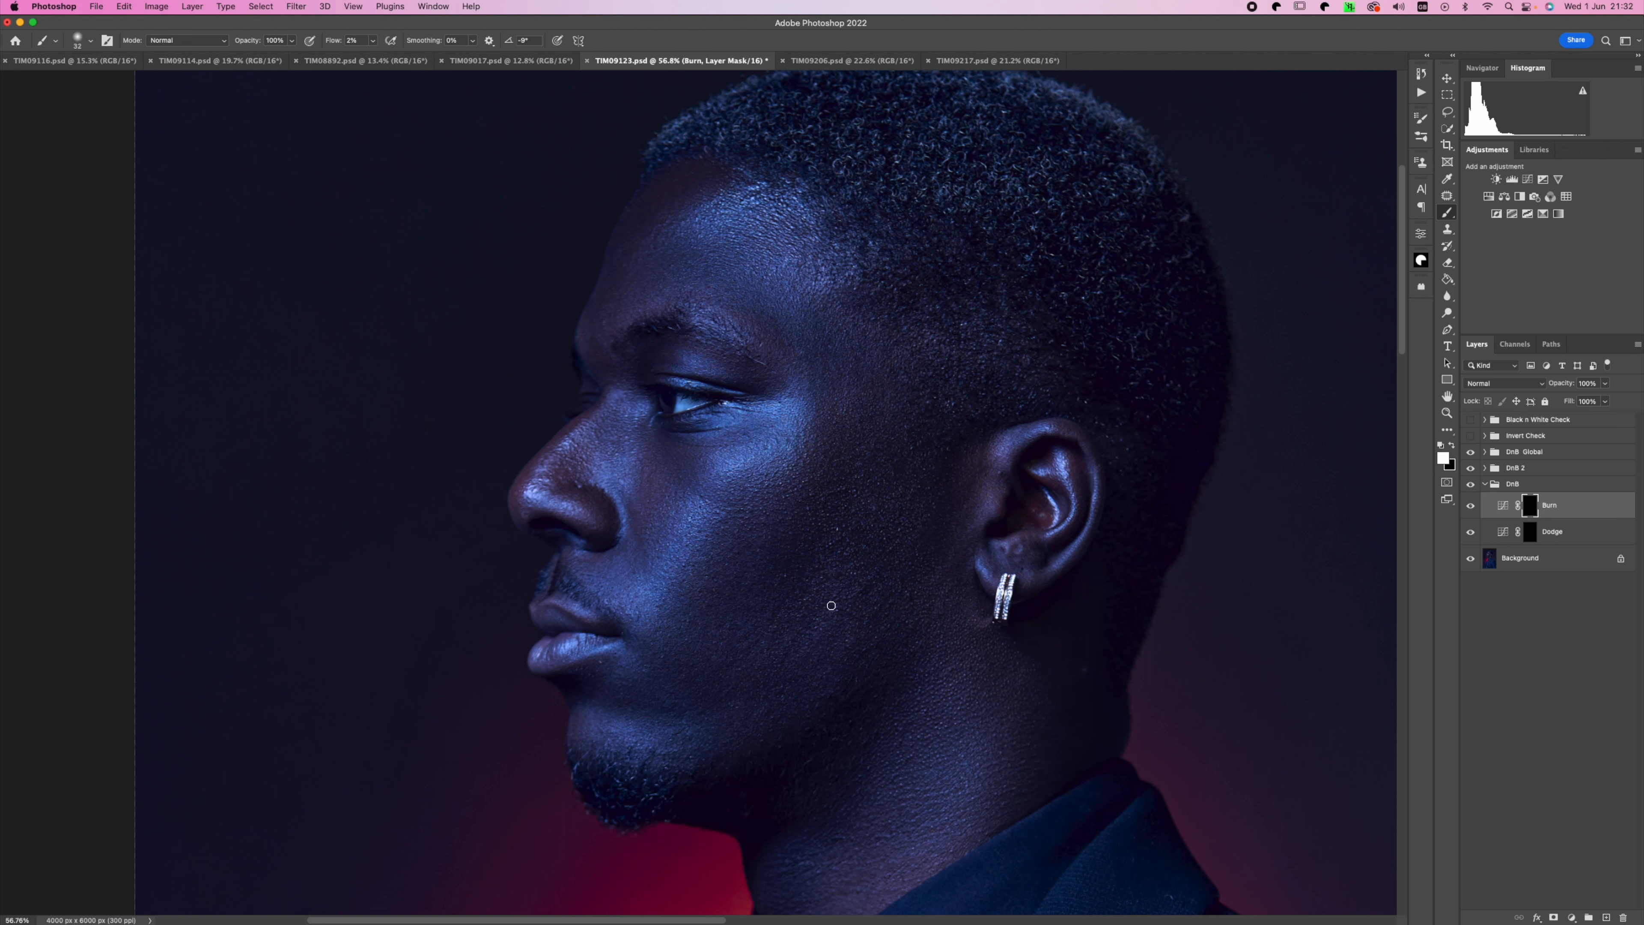
Enlarge the brush and burn the bright skin just below the corner of the mouth on the Burn mask.
{"action": "key", "text": "["}
{"action": "key", "text": "bracketright"}
{"action": "key", "text": "bracketright"}
{"action": "key", "text": "bracketright"}
{"action": "key", "text": "bracketright"}
{"action": "key", "text": "bracketright"}
{"action": "left_click_drag", "start_coordinate": [632, 651], "coordinate": [620, 664]}
{"action": "left_click_drag", "start_coordinate": [621, 673], "coordinate": [623, 662]}
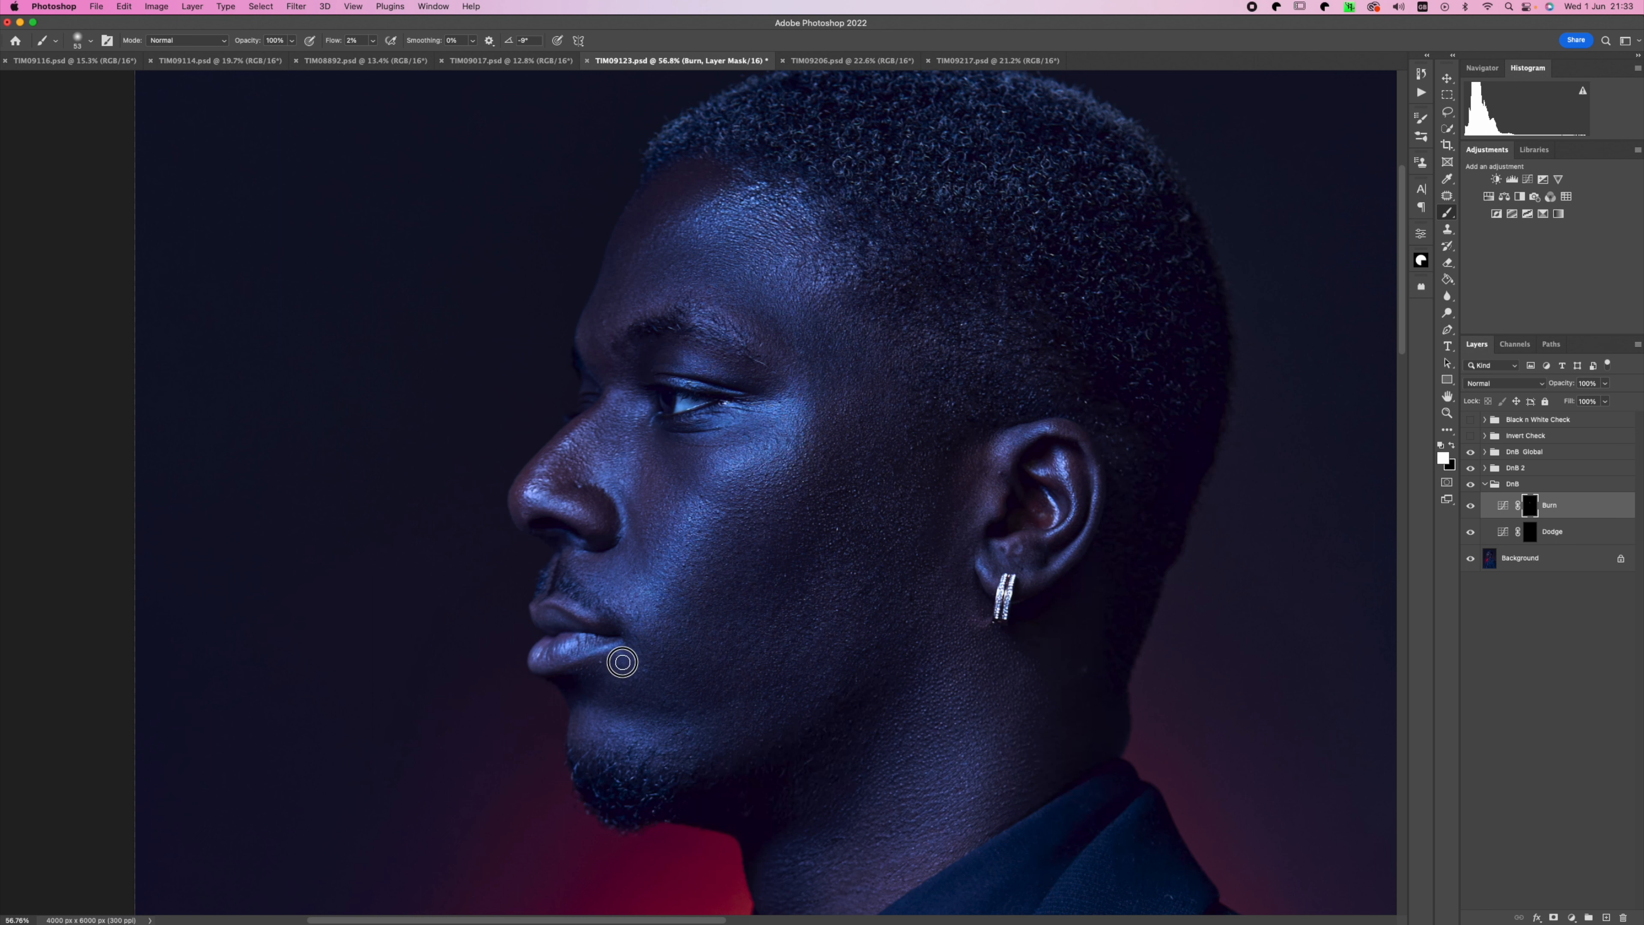
Target the Dodge layer's mask and brighten the dark skin beside the corner of the mouth and on the cheek above it.
{"action": "left_click", "coordinate": [1529, 532]}
{"action": "key", "text": "bracketleft"}
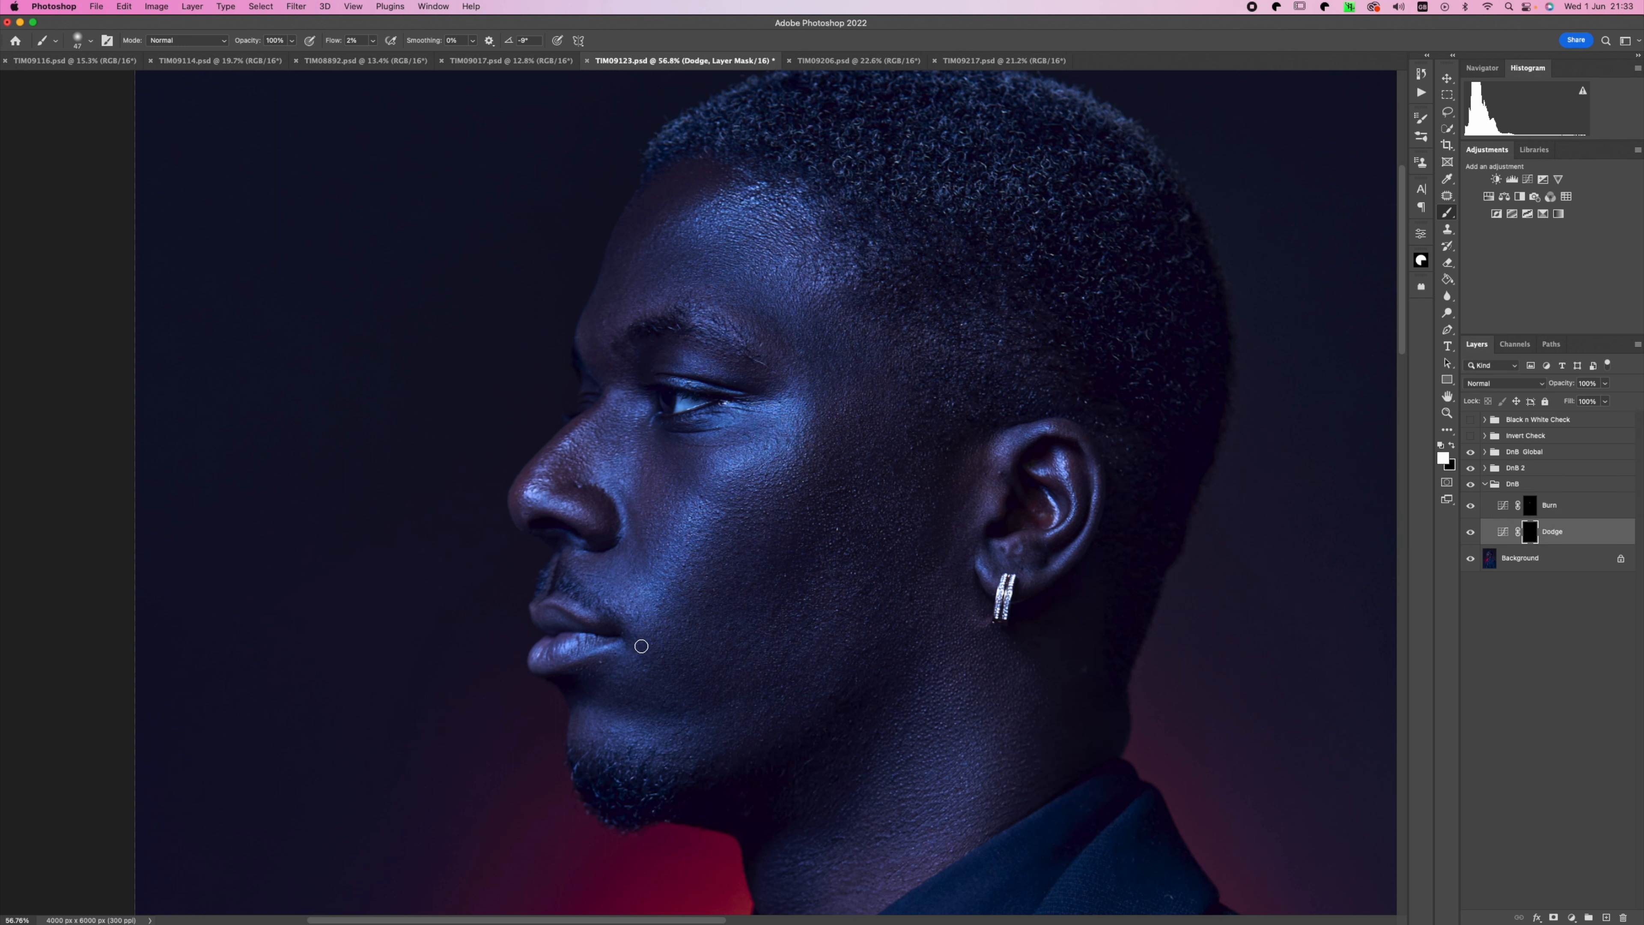
{"action": "left_click_drag", "start_coordinate": [637, 641], "coordinate": [662, 665]}
{"action": "key", "text": "bracketright"}
{"action": "key", "text": "bracketright"}
{"action": "key", "text": "bracketright"}
{"action": "key", "text": "bracketright"}
{"action": "left_click_drag", "start_coordinate": [670, 587], "coordinate": [660, 570]}
Resize the brush to suit the uneven patches across the cheek towards the ear on the Dodge mask.
{"action": "key", "text": "bracketright"}
{"action": "key", "text": "bracketright"}
{"action": "key", "text": "bracketright"}
{"action": "key", "text": "bracketleft"}
{"action": "key", "text": "bracketleft"}
{"action": "key", "text": "bracketright"}
{"action": "key", "text": "bracketright"}
{"action": "key", "text": "bracketright"}
{"action": "key", "text": "bracketright"}
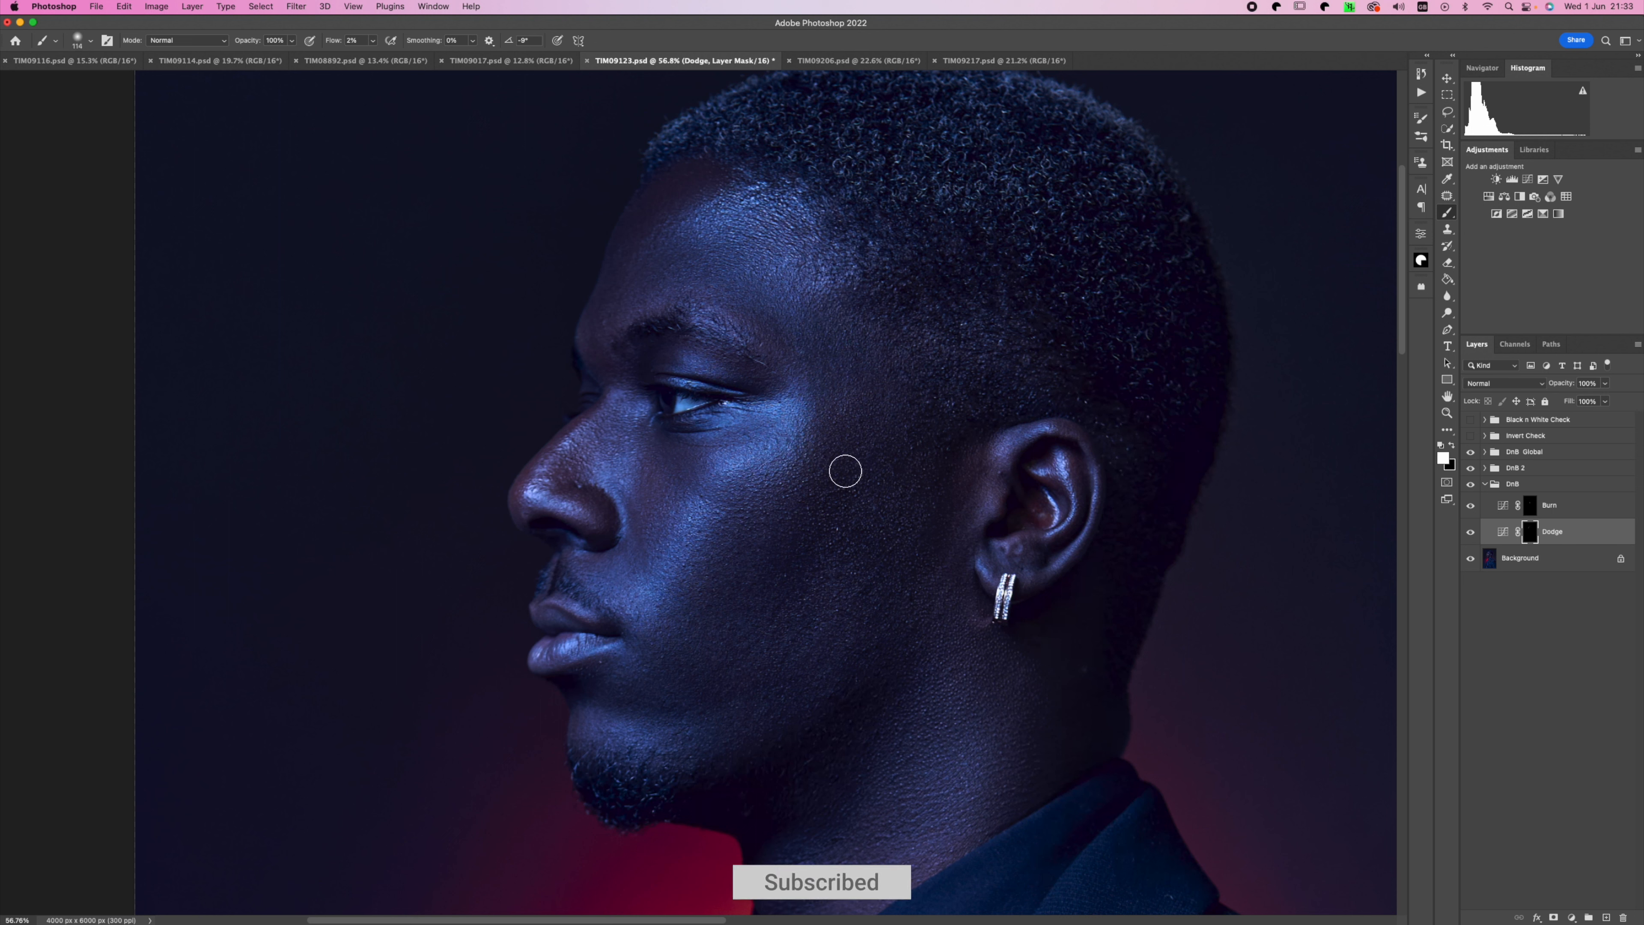
{"action": "key", "text": "bracketright"}
{"action": "key", "text": "bracketleft"}
{"action": "key", "text": "bracketleft"}
{"action": "key", "text": "bracketleft"}
{"action": "key", "text": "bracketleft"}
{"action": "key", "text": "bracketleft"}
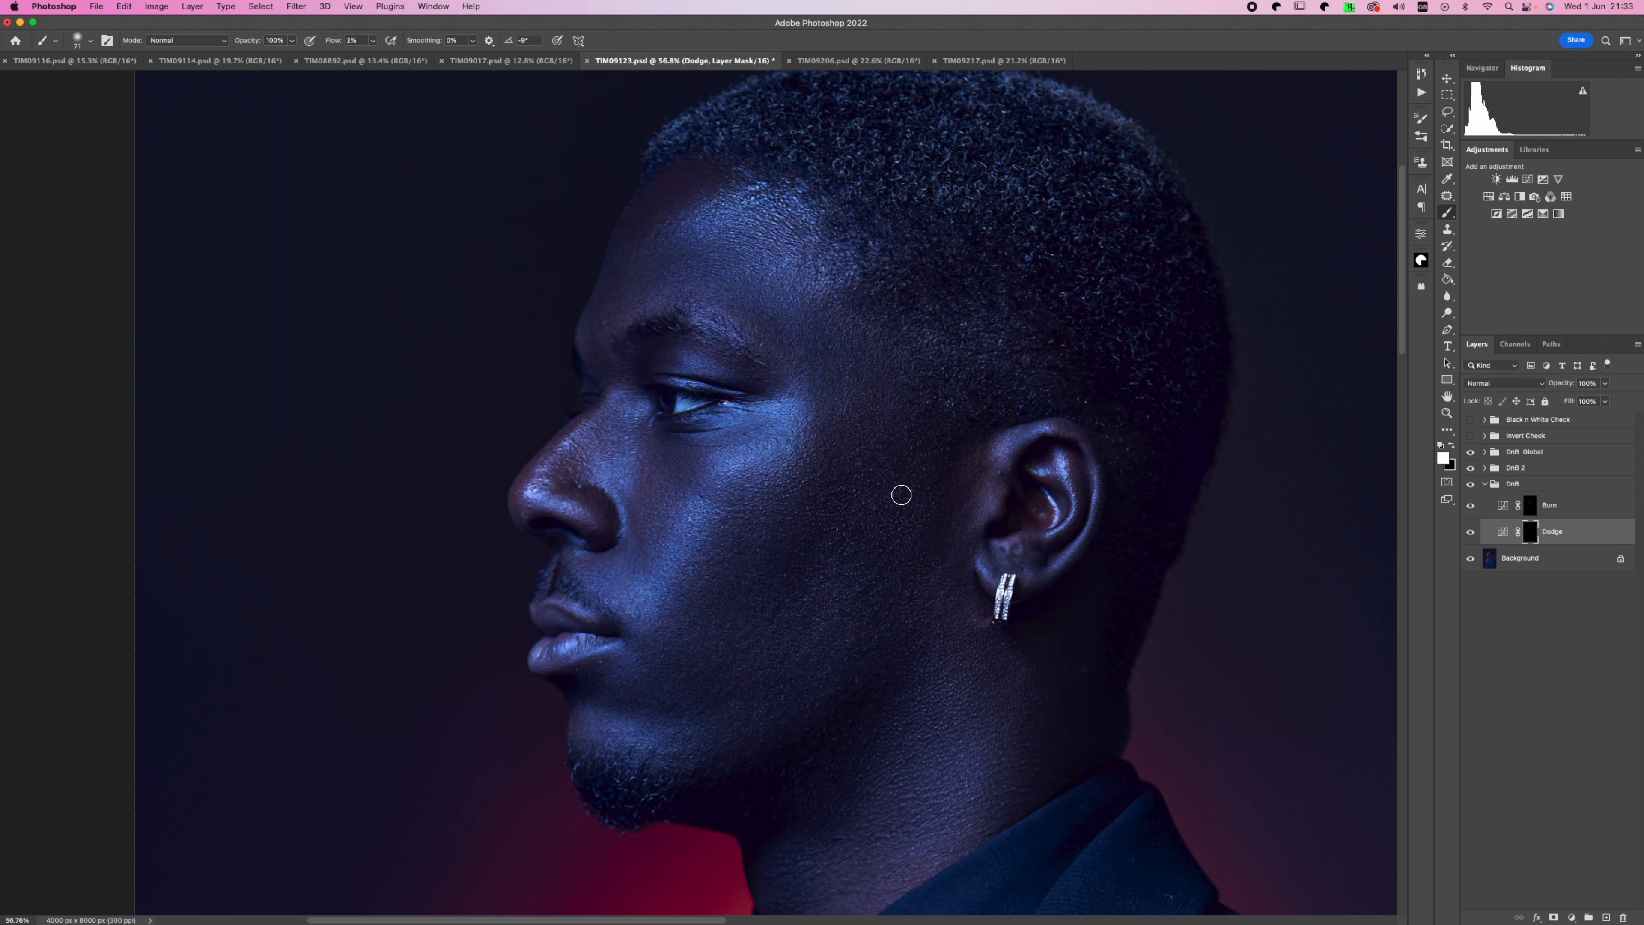
Enlarge the brush for the whole-head view and target the Burn mask for the bright forehead highlight.
{"action": "scroll", "coordinate": [927, 386], "scroll_direction": "down", "scroll_amount": 5}
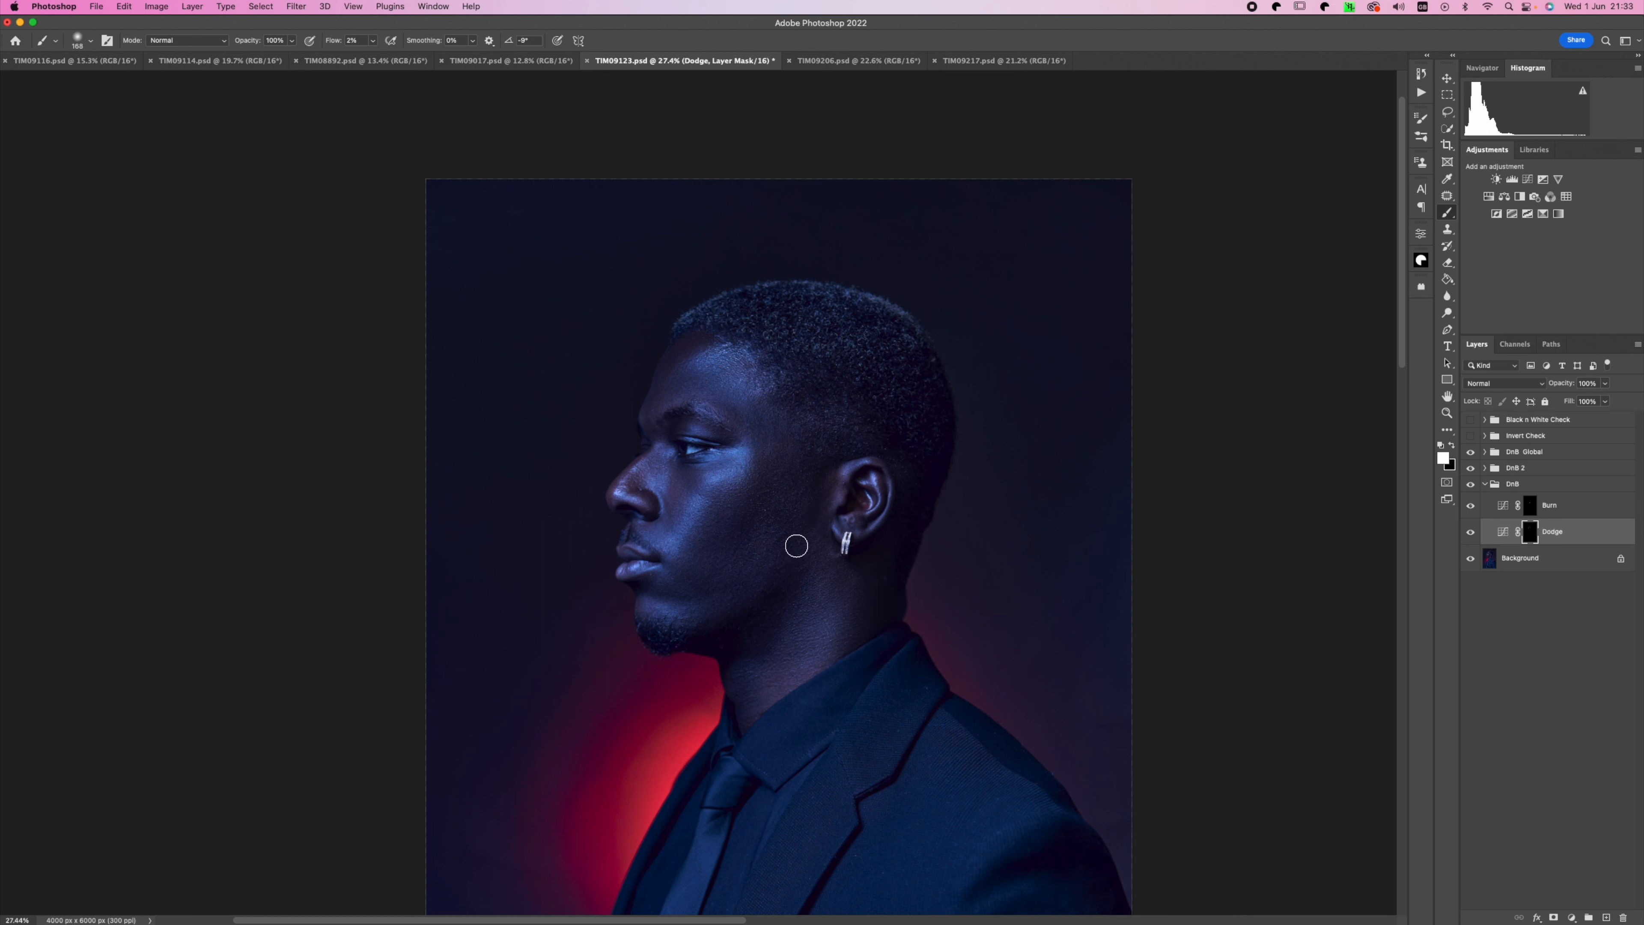
{"action": "key", "text": "bracketright"}
{"action": "key", "text": "bracketright"}
{"action": "left_click", "coordinate": [1527, 515]}
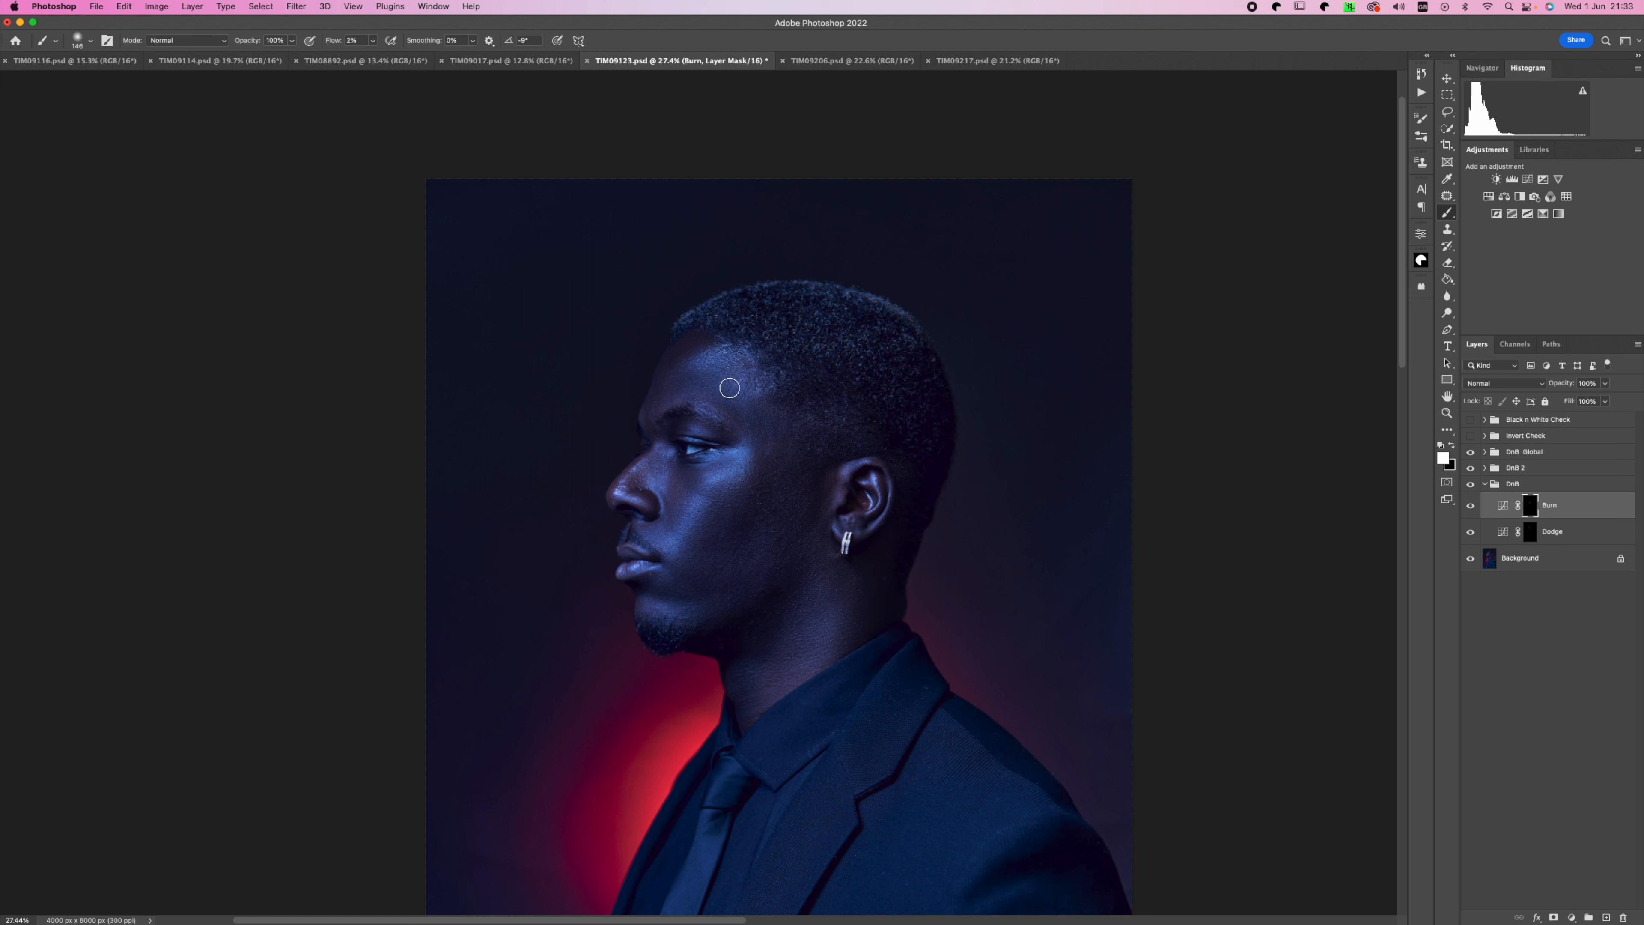
Return to the Dodge mask and brighten the forehead, the cheek in front of the ear and the skin beside the nose.
{"action": "left_click", "coordinate": [1531, 534]}
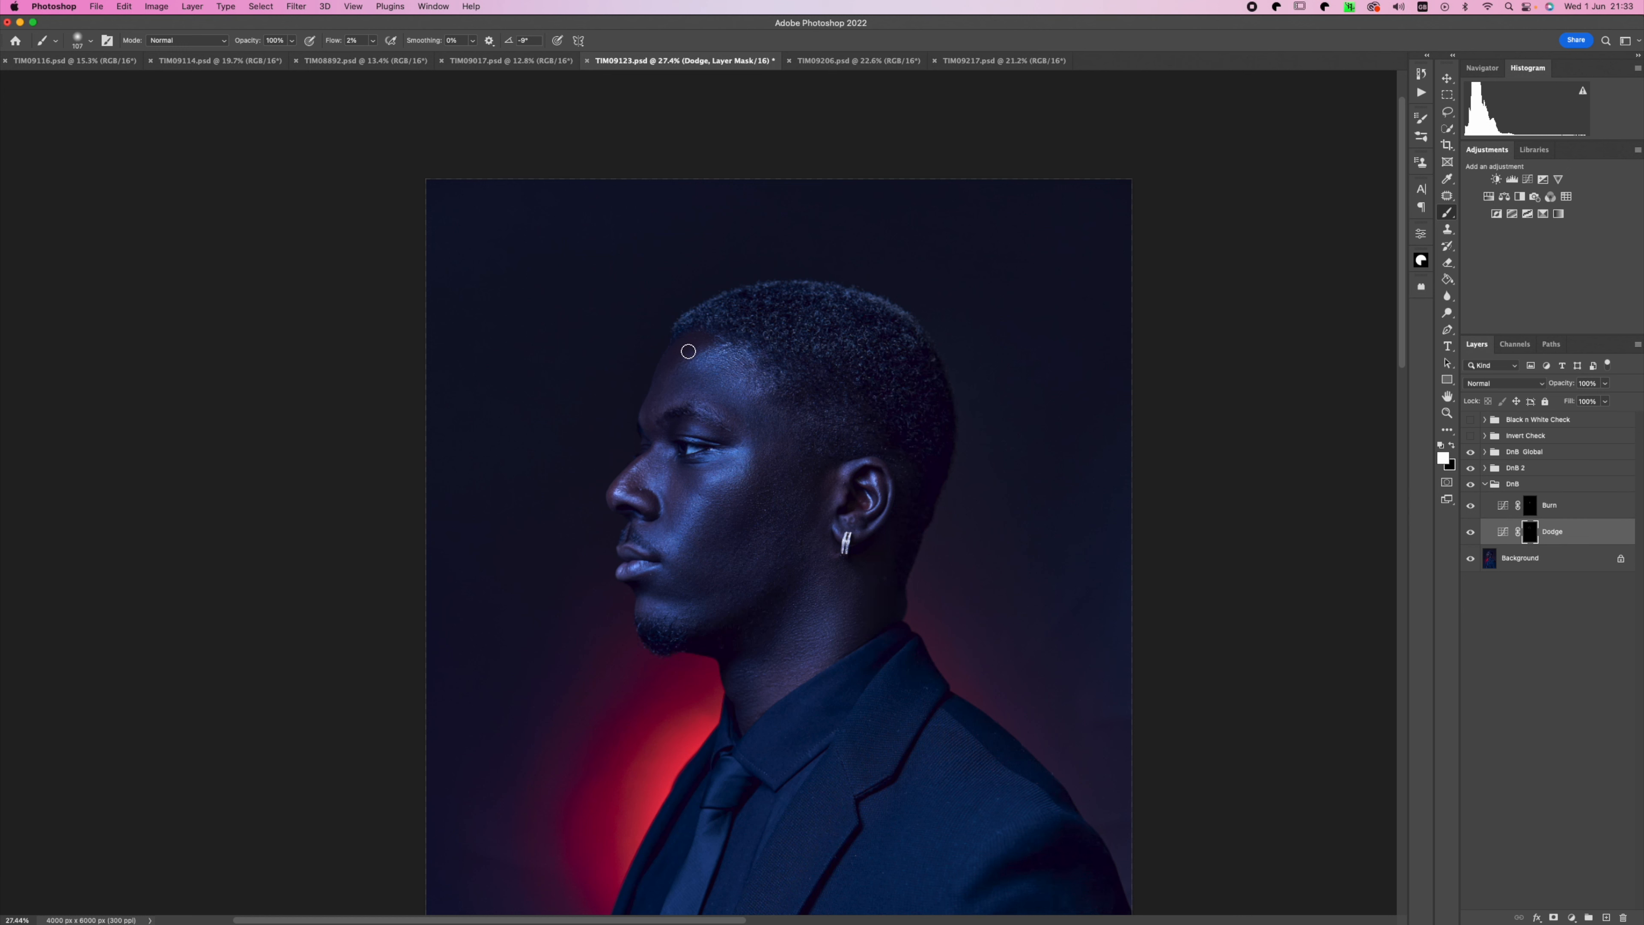
{"action": "left_click_drag", "start_coordinate": [686, 385], "coordinate": [713, 374]}
{"action": "mouse_move", "coordinate": [671, 384]}
{"action": "left_mouse_down"}
{"action": "mouse_move", "coordinate": [710, 378]}
{"action": "mouse_move", "coordinate": [691, 370]}
{"action": "mouse_move", "coordinate": [704, 340]}
{"action": "mouse_move", "coordinate": [731, 413]}
{"action": "mouse_move", "coordinate": [764, 408]}
{"action": "mouse_move", "coordinate": [768, 438]}
{"action": "mouse_move", "coordinate": [766, 376]}
{"action": "mouse_move", "coordinate": [757, 399]}
{"action": "mouse_move", "coordinate": [800, 398]}
{"action": "mouse_move", "coordinate": [775, 432]}
{"action": "mouse_move", "coordinate": [779, 405]}
{"action": "mouse_move", "coordinate": [803, 459]}
{"action": "mouse_move", "coordinate": [784, 460]}
{"action": "mouse_move", "coordinate": [801, 421]}
{"action": "mouse_move", "coordinate": [794, 436]}
{"action": "mouse_move", "coordinate": [813, 437]}
{"action": "mouse_move", "coordinate": [820, 503]}
{"action": "mouse_move", "coordinate": [794, 468]}
{"action": "left_mouse_up"}
{"action": "key", "text": "space"}
{"action": "left_click_drag", "start_coordinate": [827, 564], "coordinate": [840, 408]}
{"action": "left_click_drag", "start_coordinate": [647, 326], "coordinate": [678, 299]}
Enlarge the brush in stages for broader transitions on the neck and face with the Dodge mask targeted.
{"action": "key", "text": "space"}
{"action": "left_click_drag", "start_coordinate": [911, 562], "coordinate": [910, 522]}
{"action": "key", "text": "bracketright"}
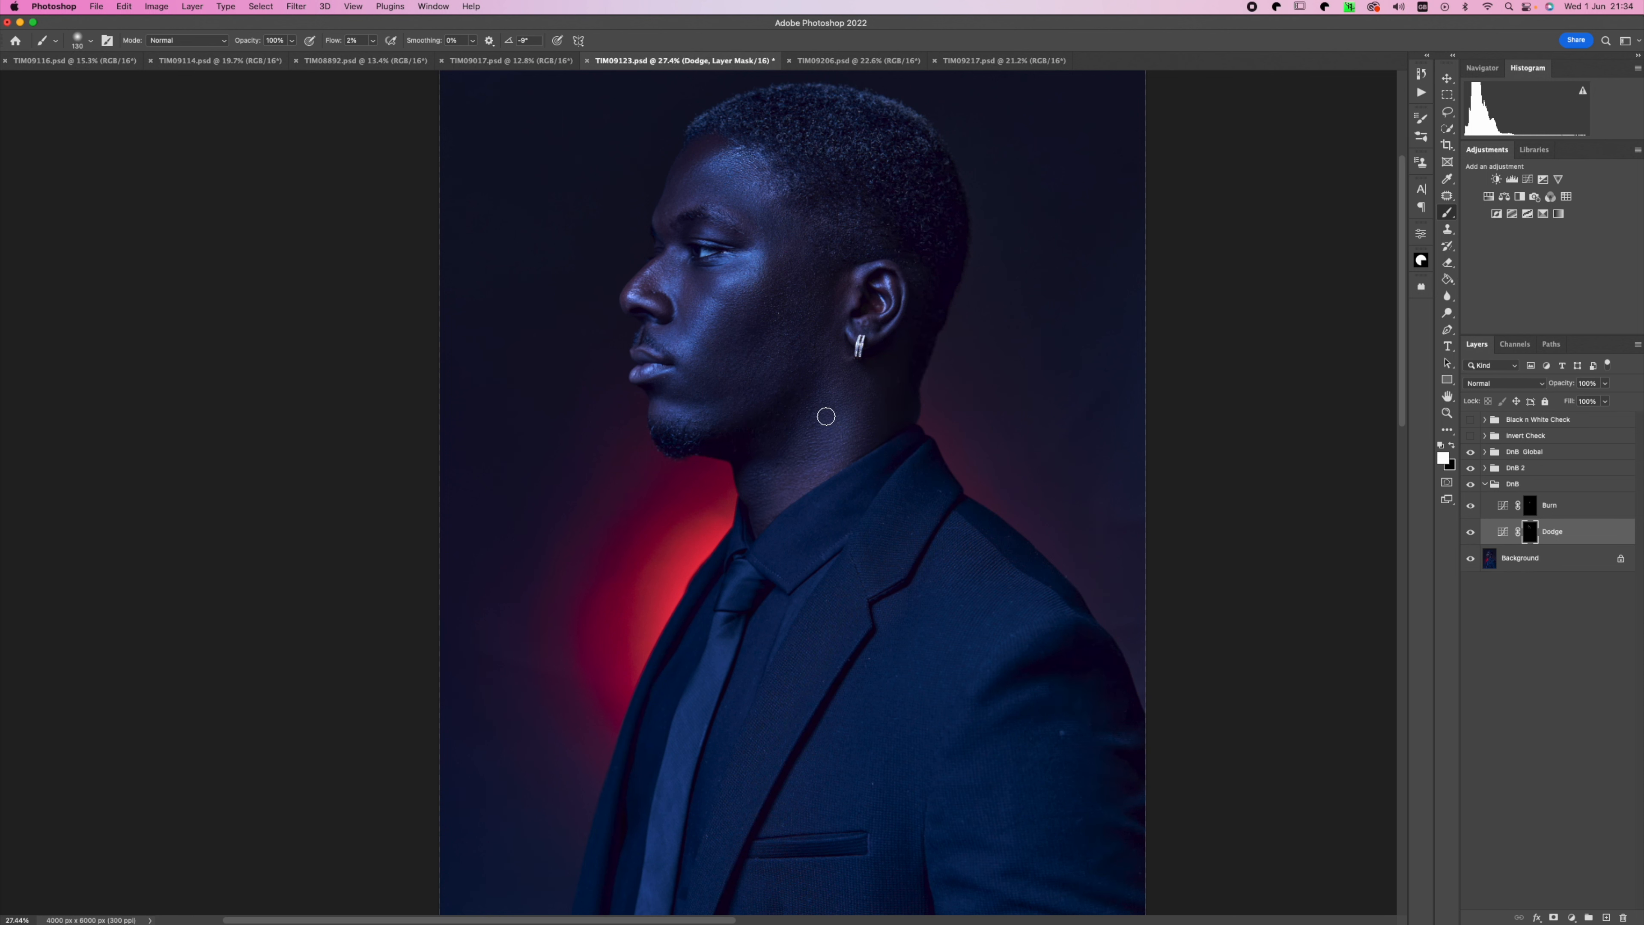
{"action": "key", "text": "bracketright"}
{"action": "scroll", "coordinate": [870, 389], "scroll_direction": "down", "scroll_amount": 8}
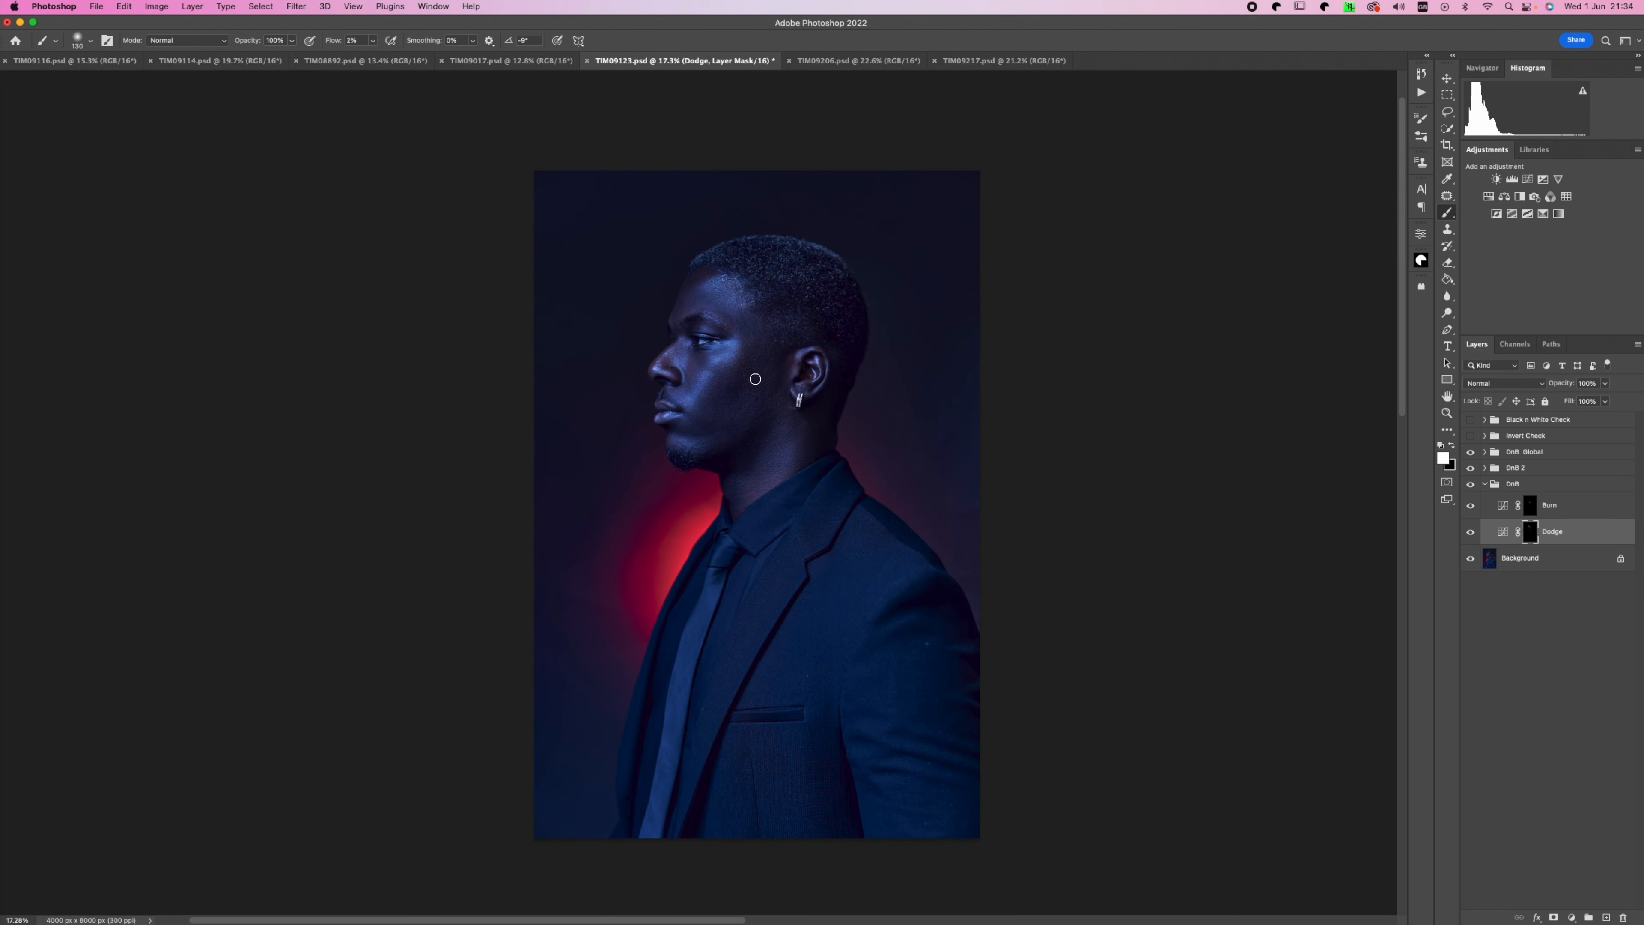
{"action": "key", "text": "bracketright"}
{"action": "key", "text": "bracketright"}
{"action": "key", "text": "bracketright"}
{"action": "key", "text": "bracketright"}
{"action": "key", "text": "bracketright"}
{"action": "key", "text": "bracketright"}
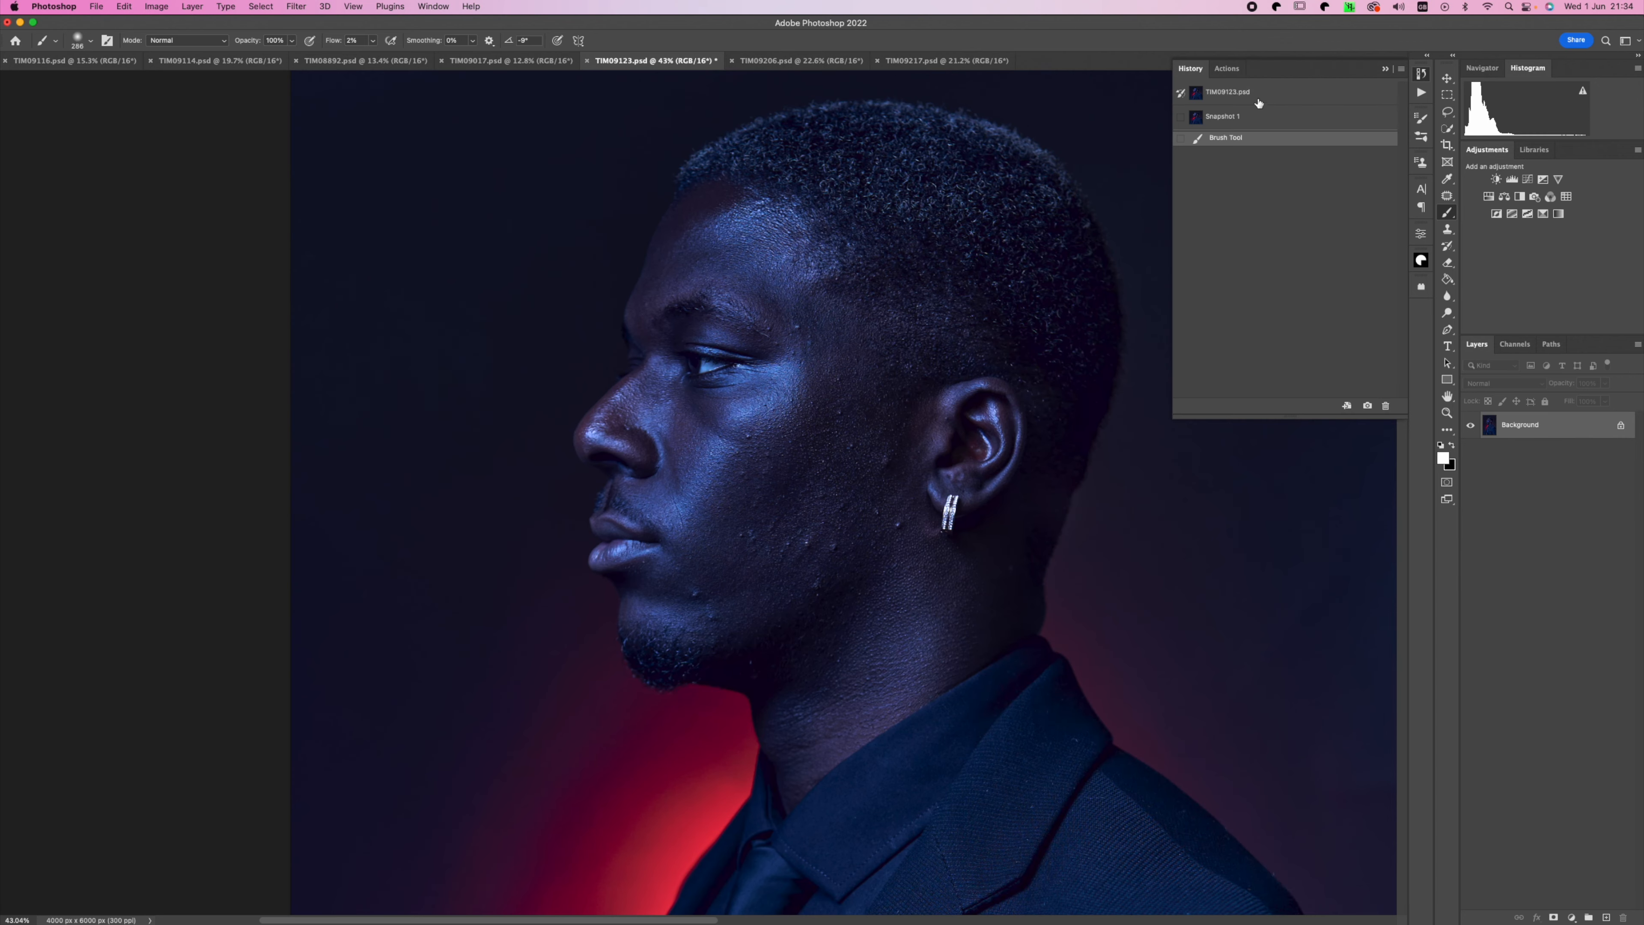
Compare the original TIM09123.psd state with Snapshot 1 in the history, ending on Snapshot 1.
{"action": "left_click", "coordinate": [1270, 96]}
{"action": "left_click", "coordinate": [1274, 117]}
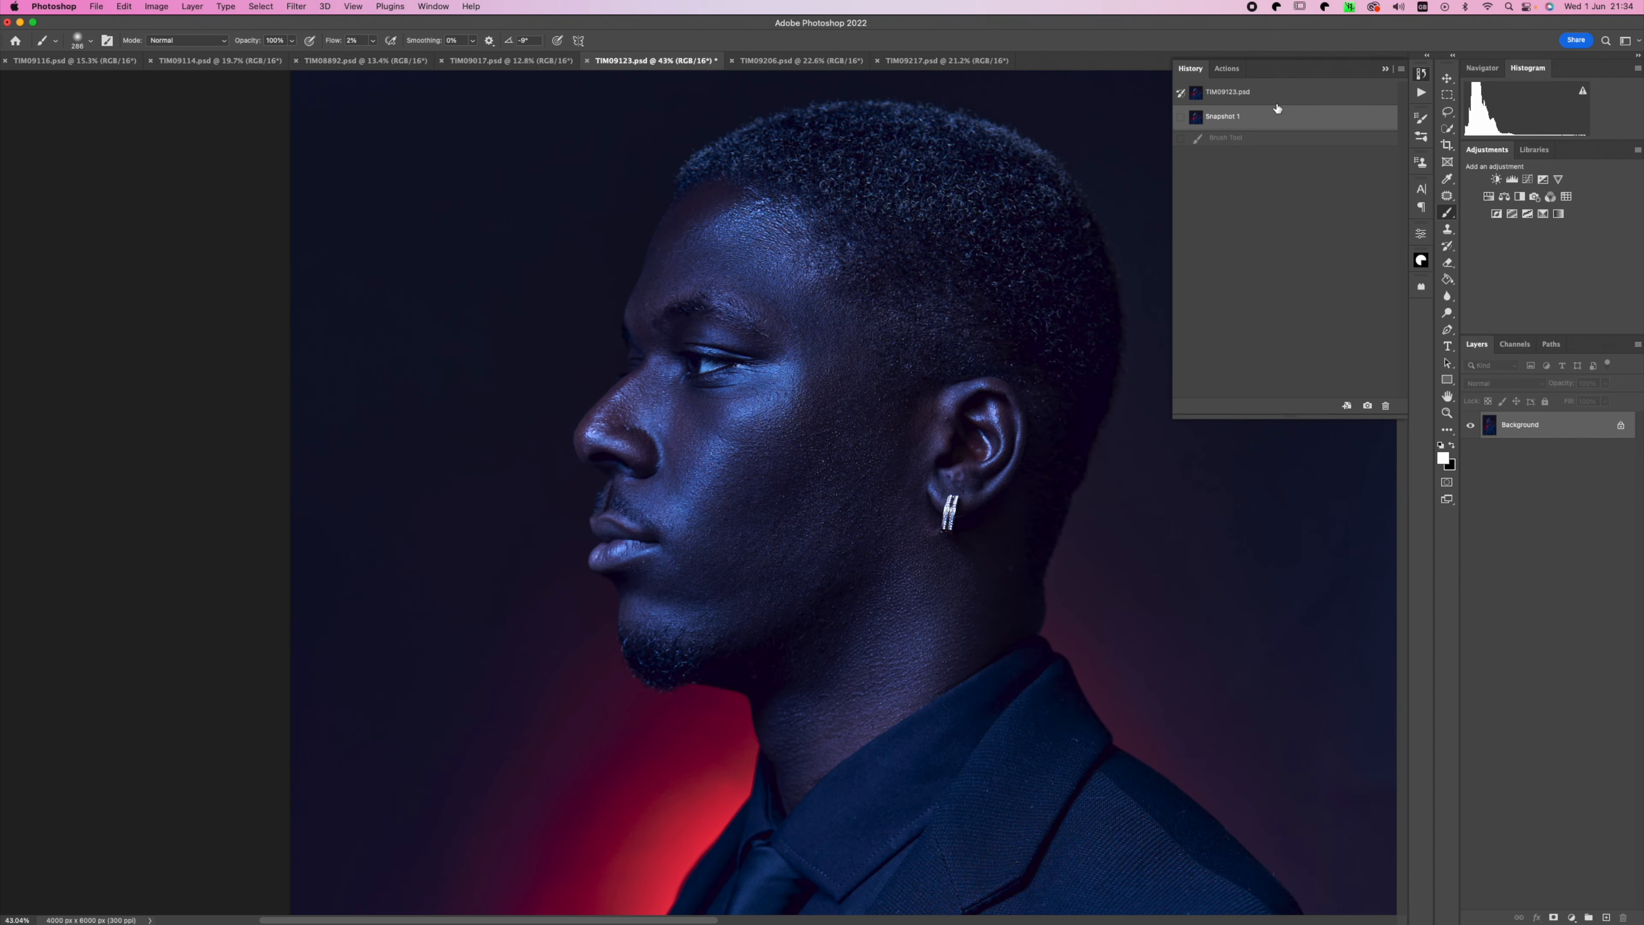
{"action": "left_click", "coordinate": [1277, 98]}
{"action": "left_click", "coordinate": [1274, 124]}
Add a Curves adjustment layer above the Background with the whole portrait in view.
{"action": "key", "text": "super+0"}
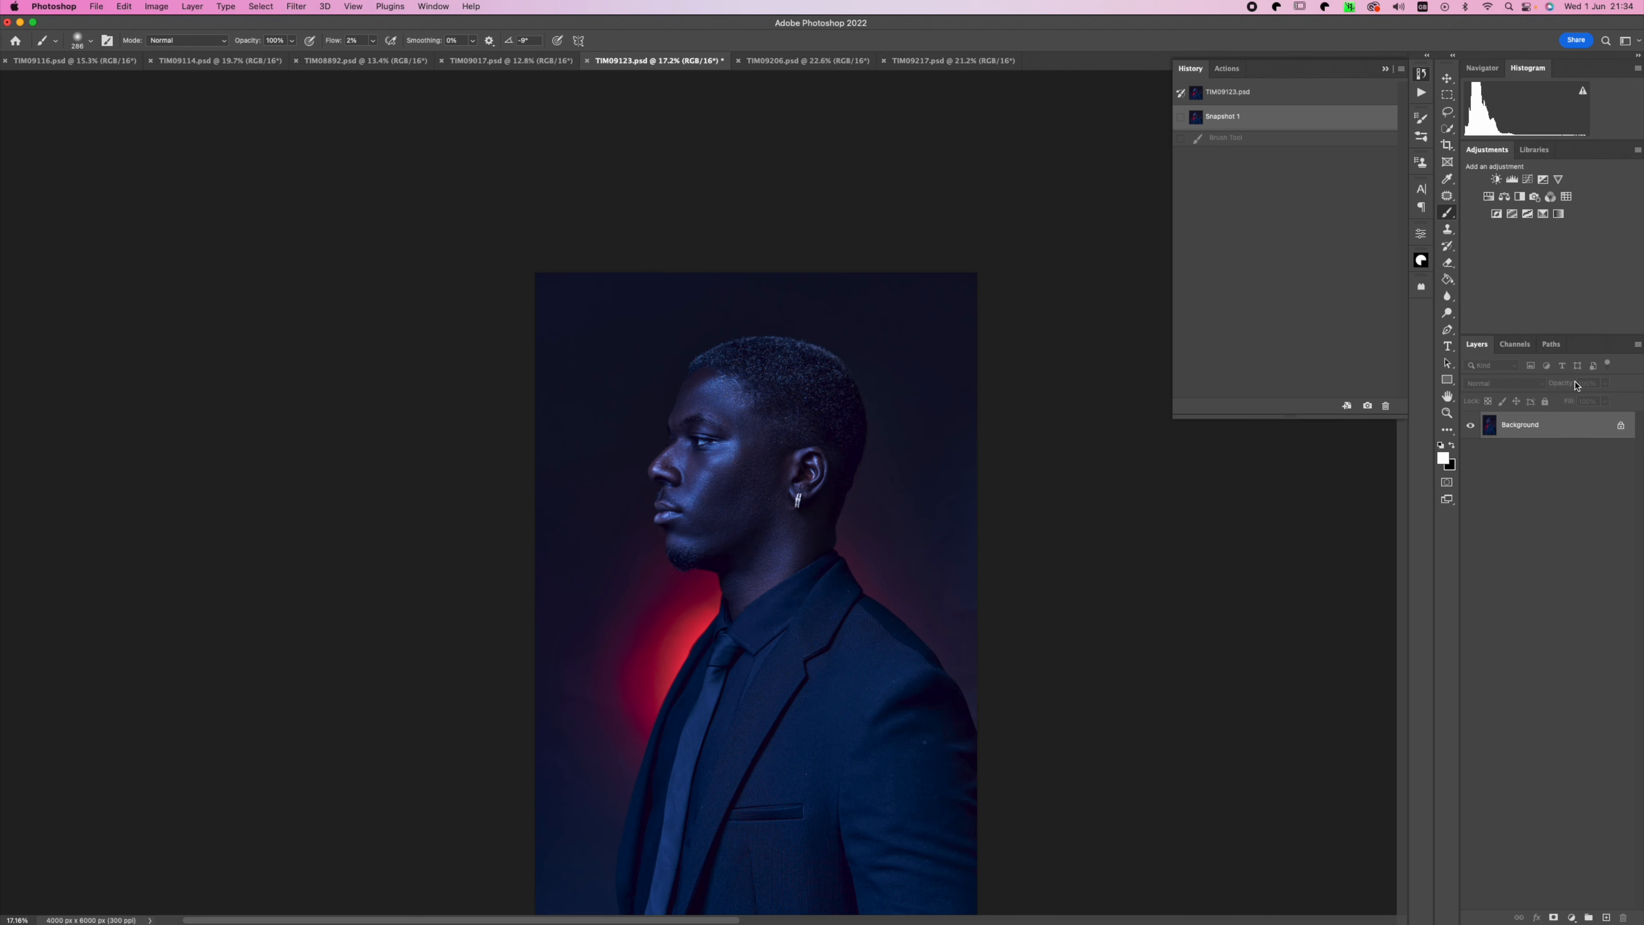
{"action": "scroll", "coordinate": [1577, 386], "scroll_direction": "down", "scroll_amount": 6}
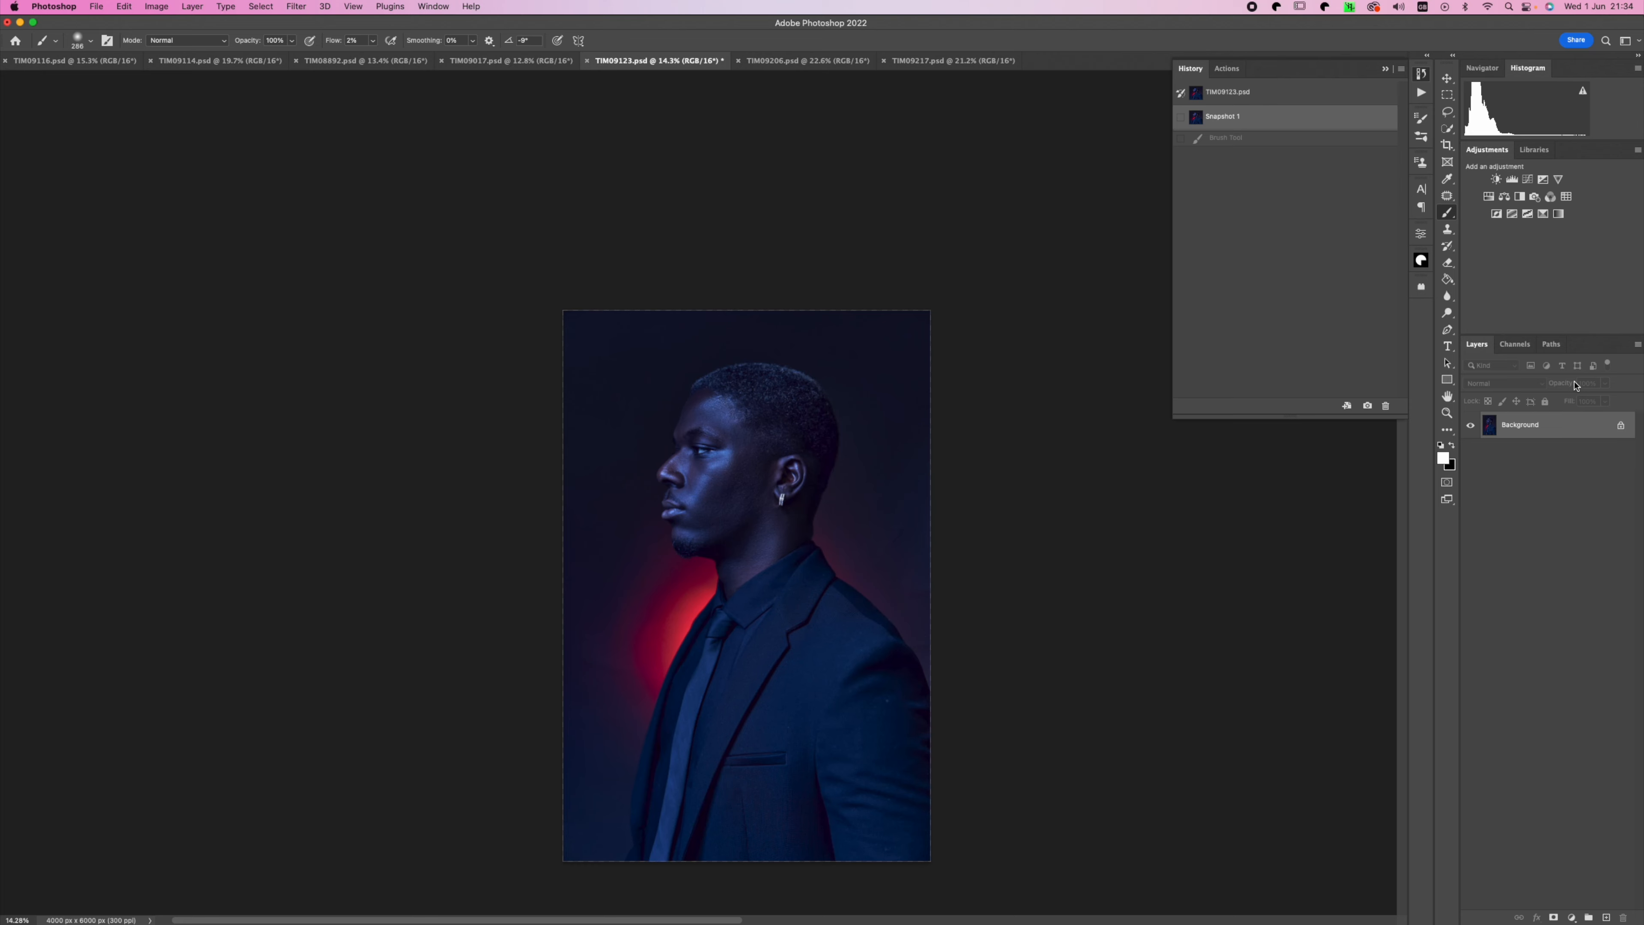
{"action": "left_click", "coordinate": [1527, 179]}
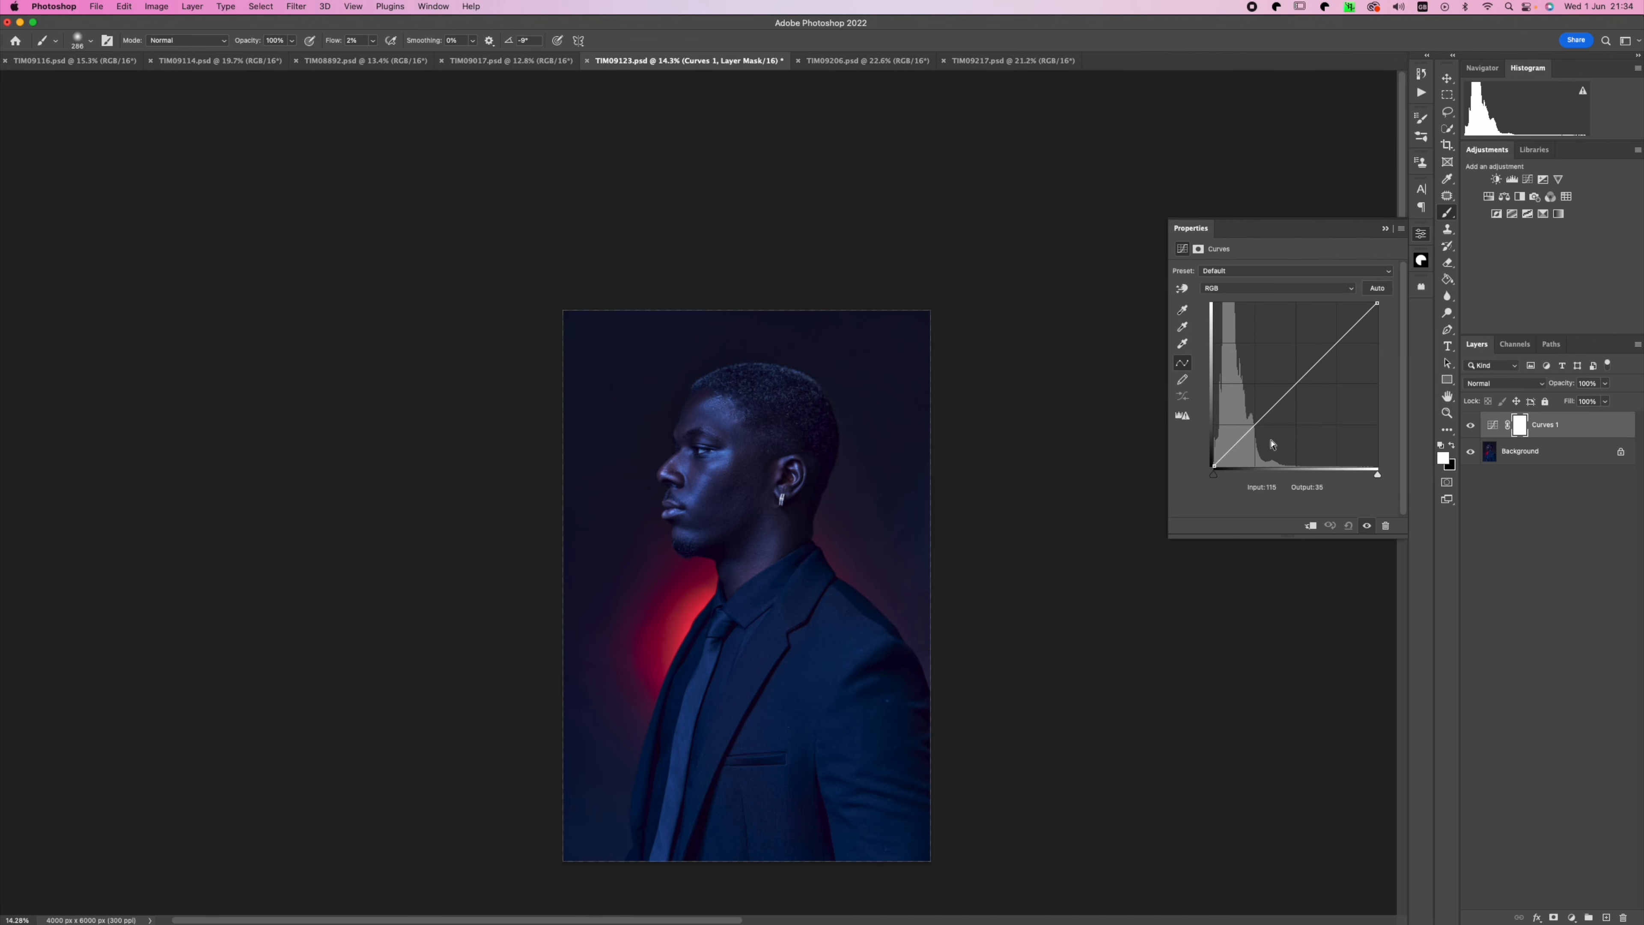